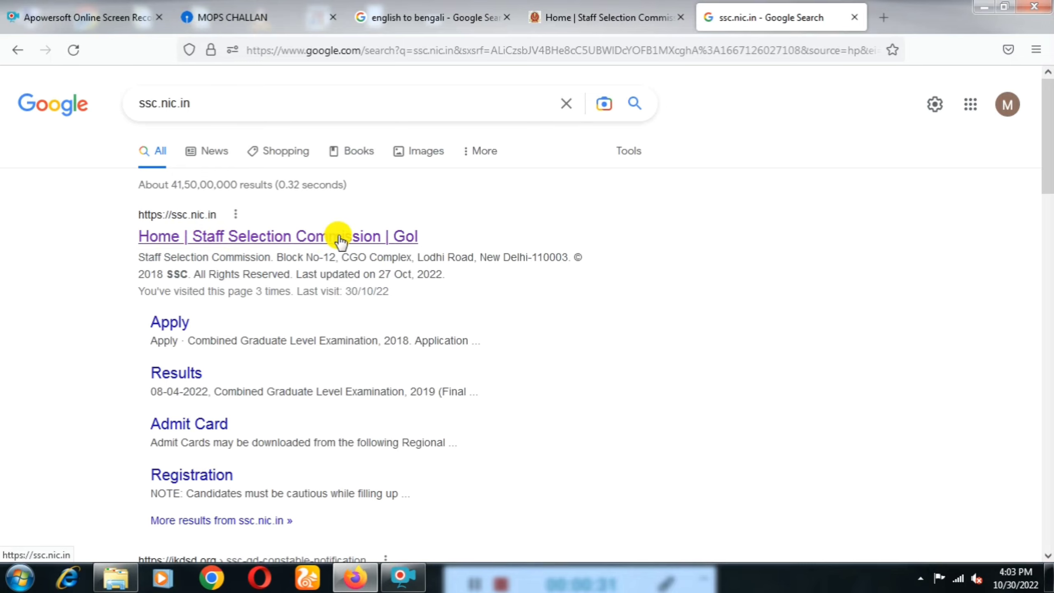
Open the 'Home | Staff Selection Commission | GoI' result from the Google results for ssc.nic.in.
click(336, 236)
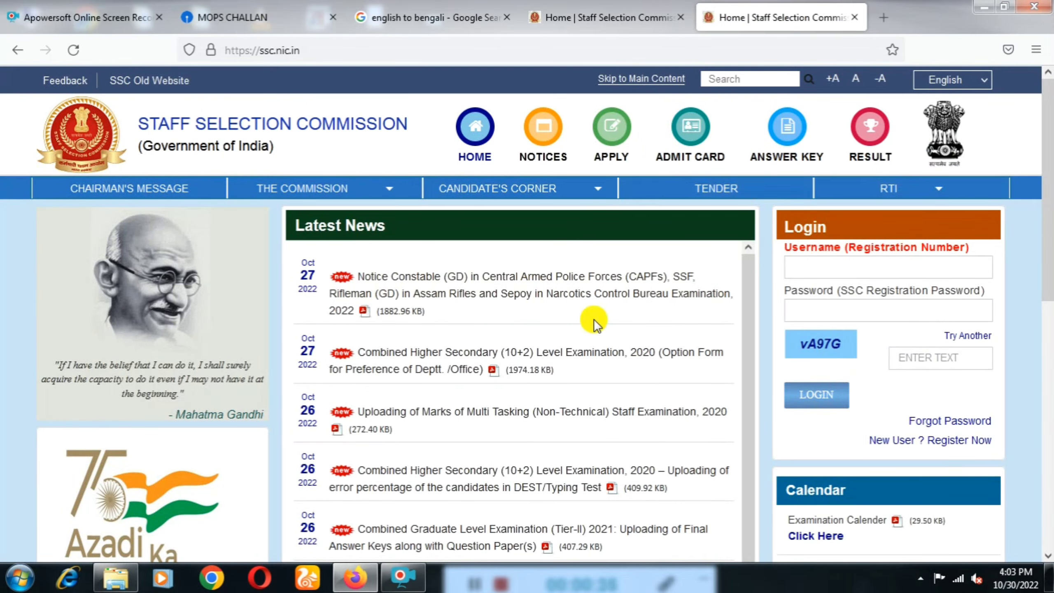
Go to the SSC Notices page from the header's NOTICES icon.
mouse_move(365, 189)
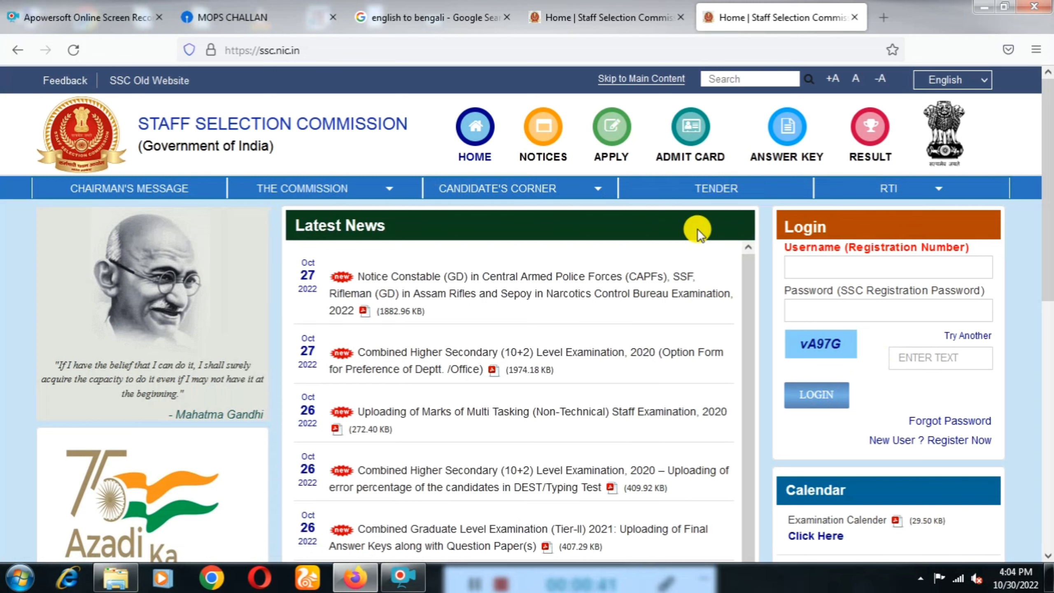
click(543, 163)
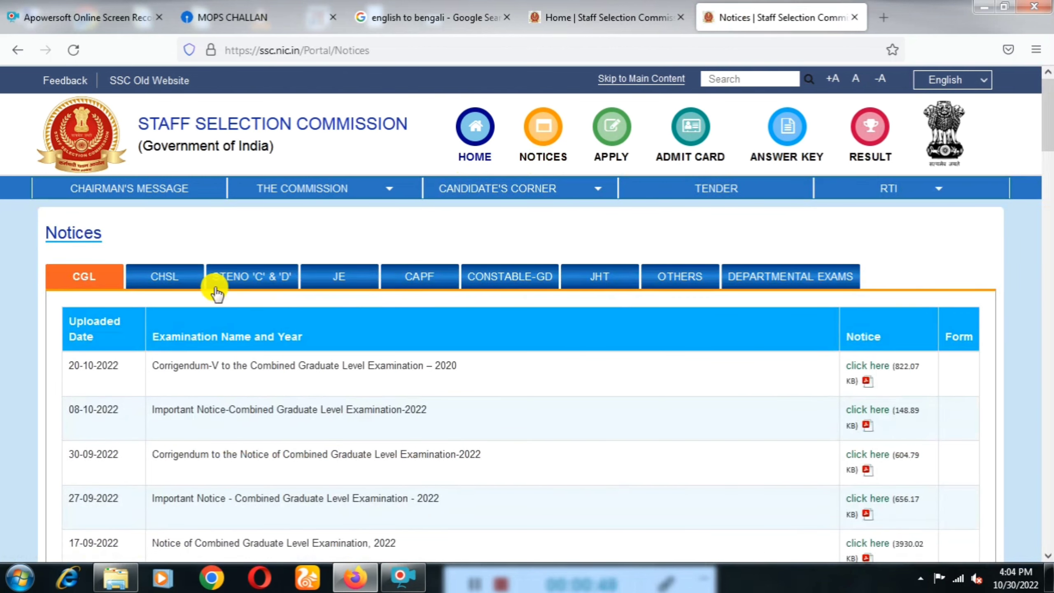
View the CONSTABLE-GD notices, then go back to the SSC home page.
click(537, 275)
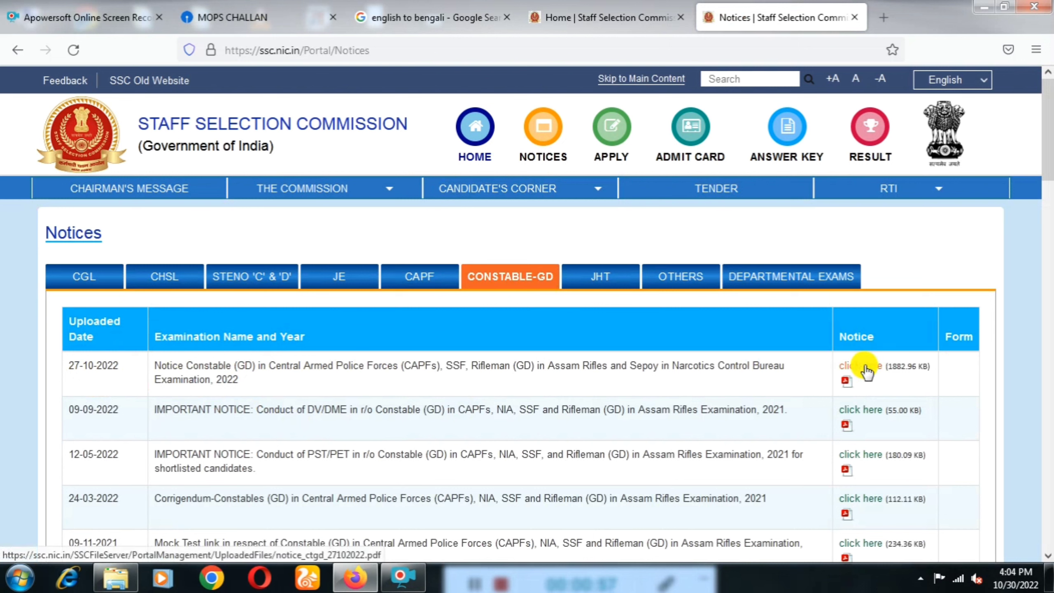
click(483, 155)
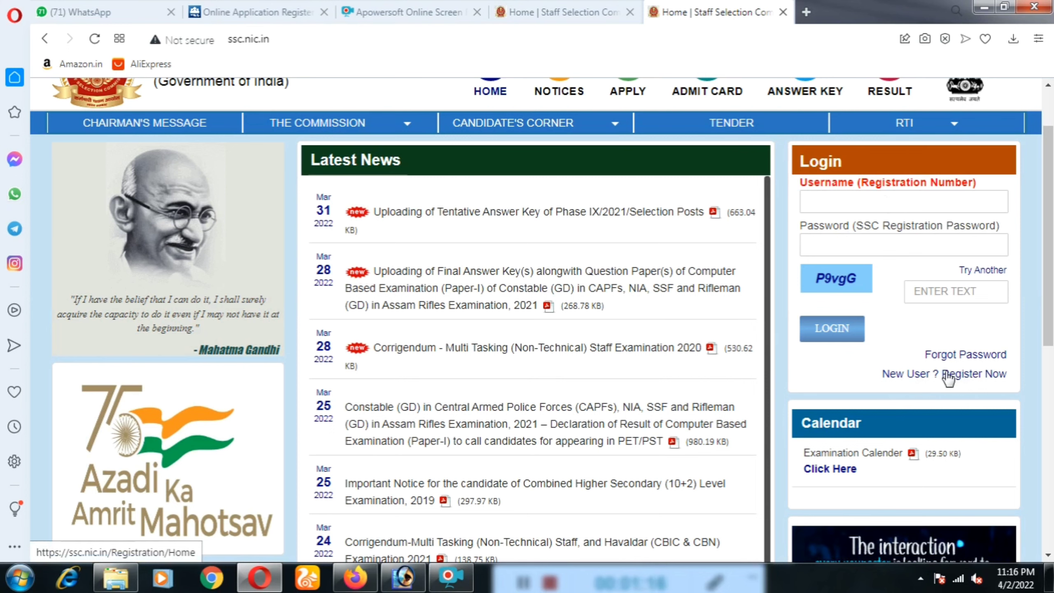
Start a new-user registration and answer Yes to 'Do you have Aadhaar?' in Basic Details.
click(957, 376)
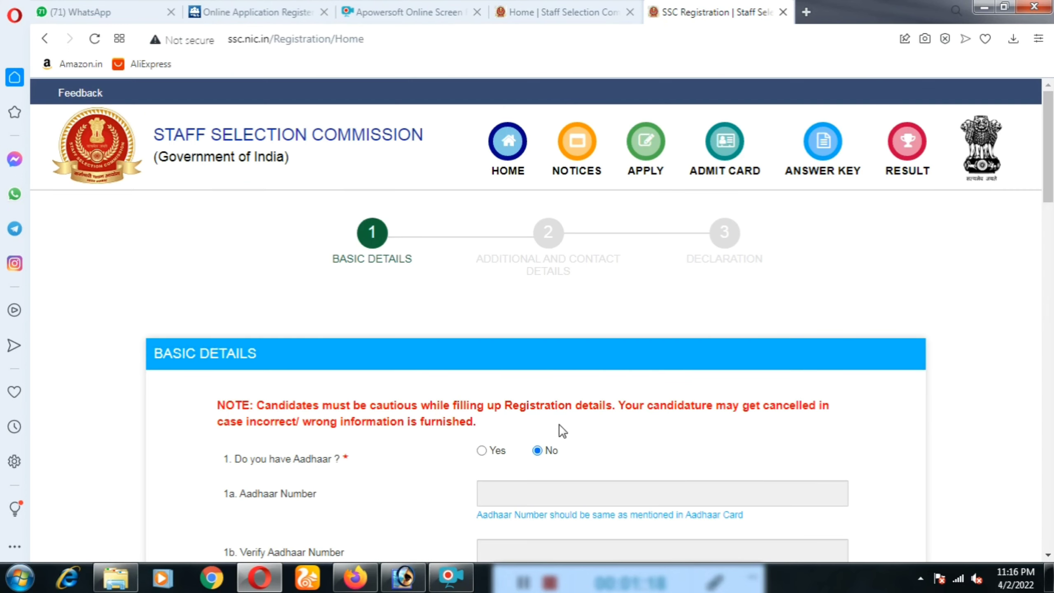
scroll(537, 409, down, 2)
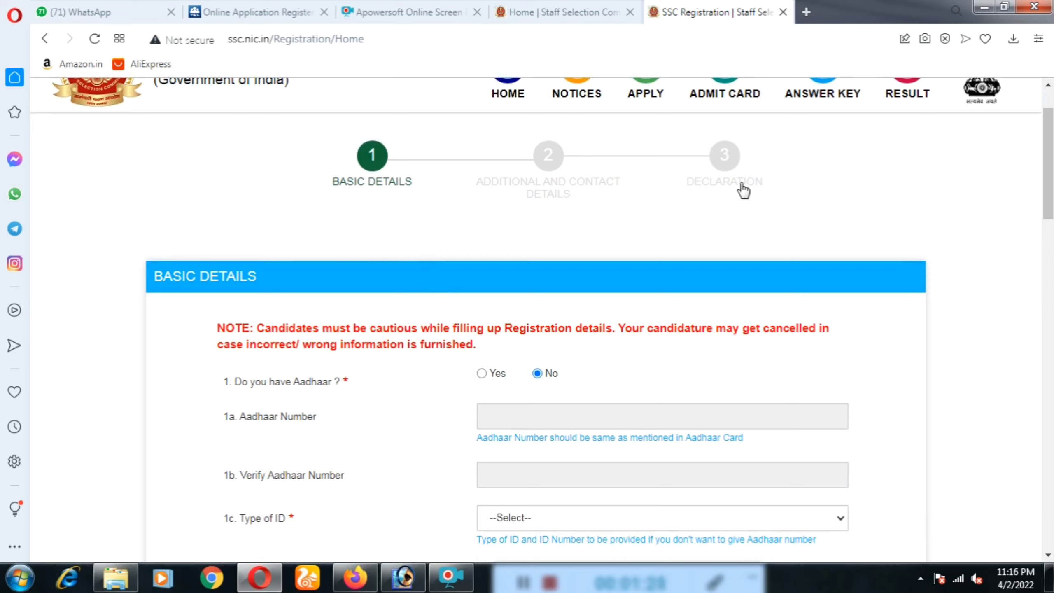
scroll(739, 196, down, 2)
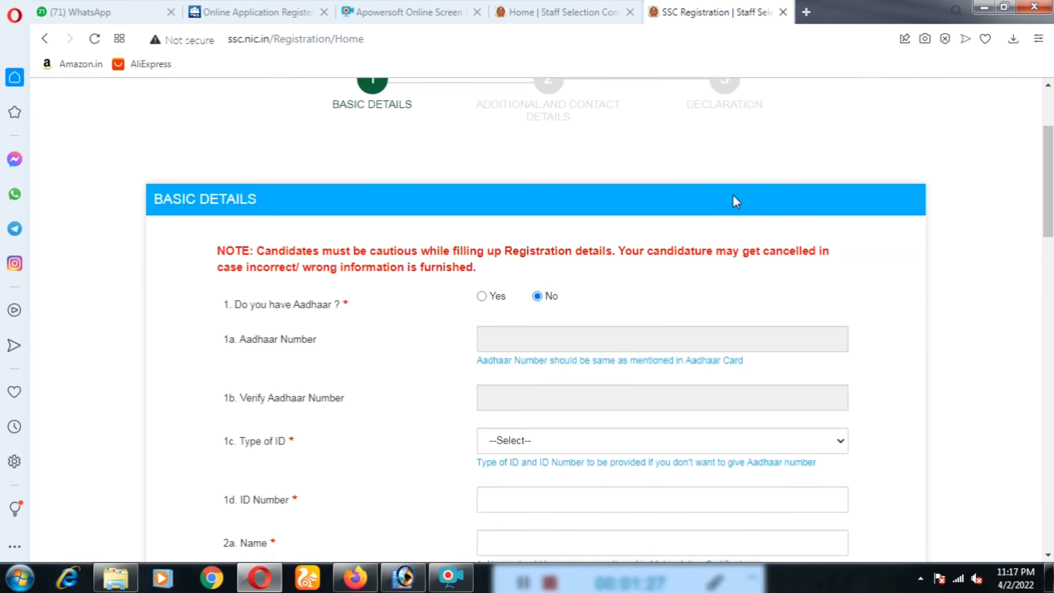
scroll(291, 206, down, 2)
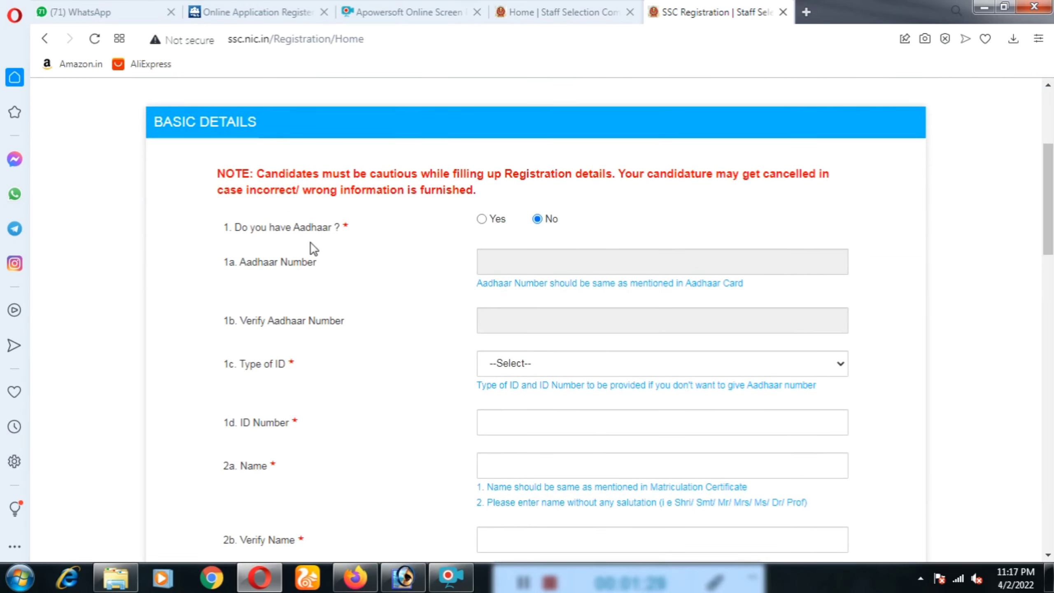
click(482, 219)
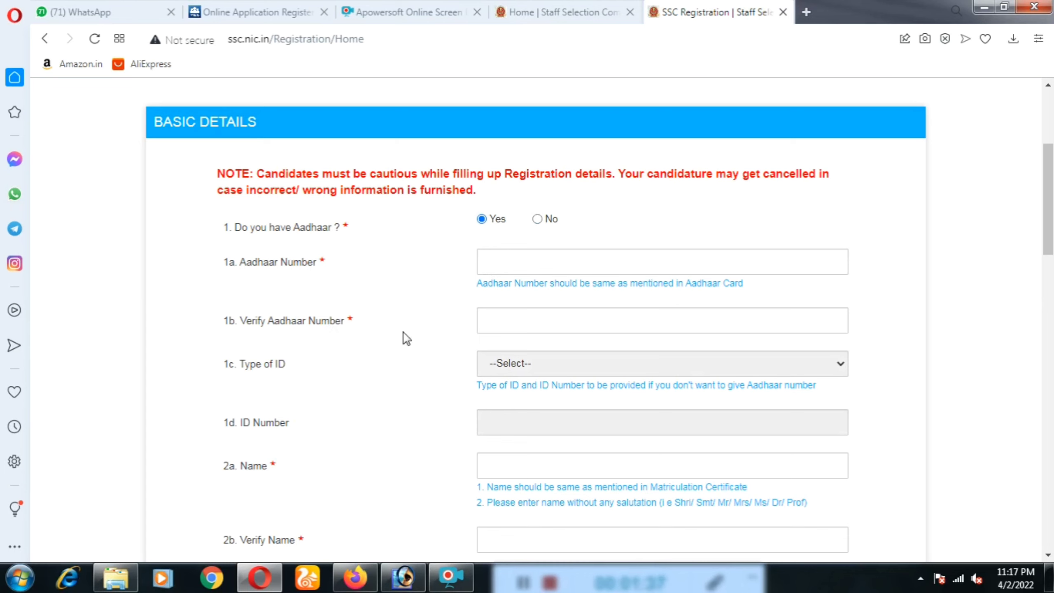
scroll(404, 336, down, 2)
scroll(408, 339, down, 2)
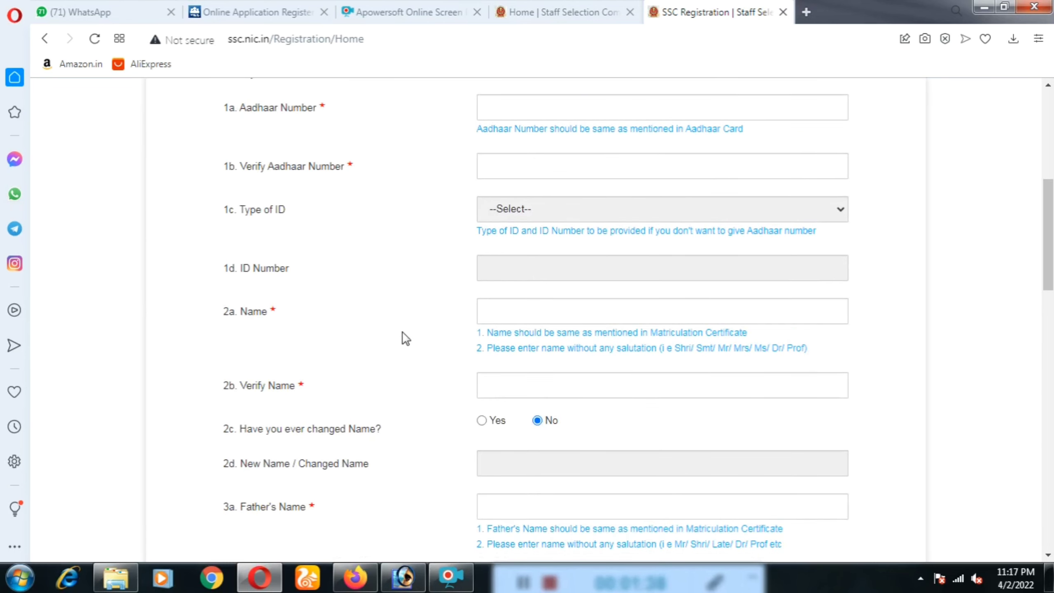
scroll(524, 210, up, 5)
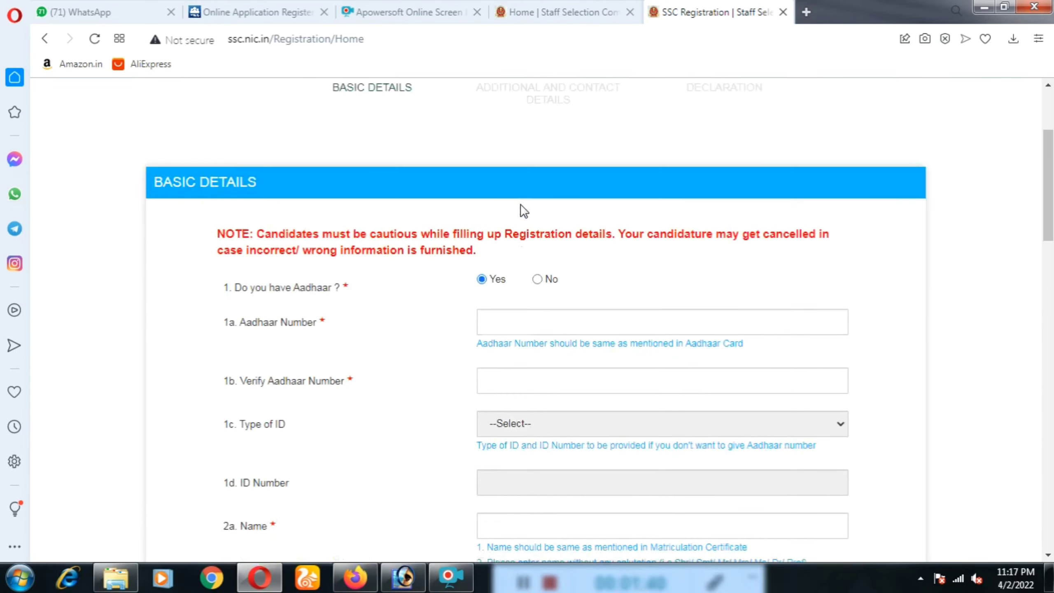
click(537, 297)
scroll(539, 287, down, 4)
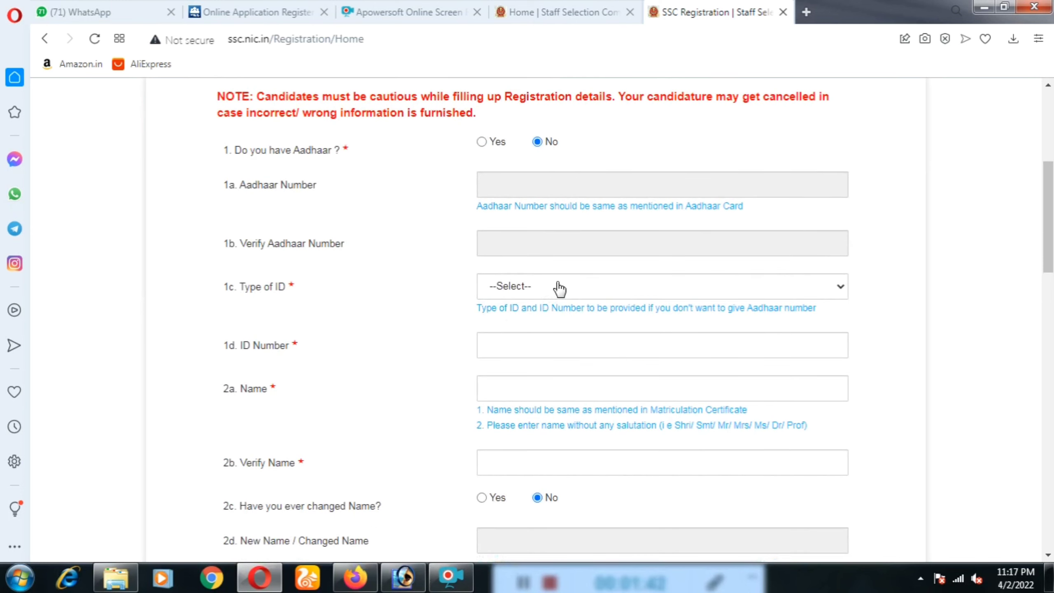
click(558, 287)
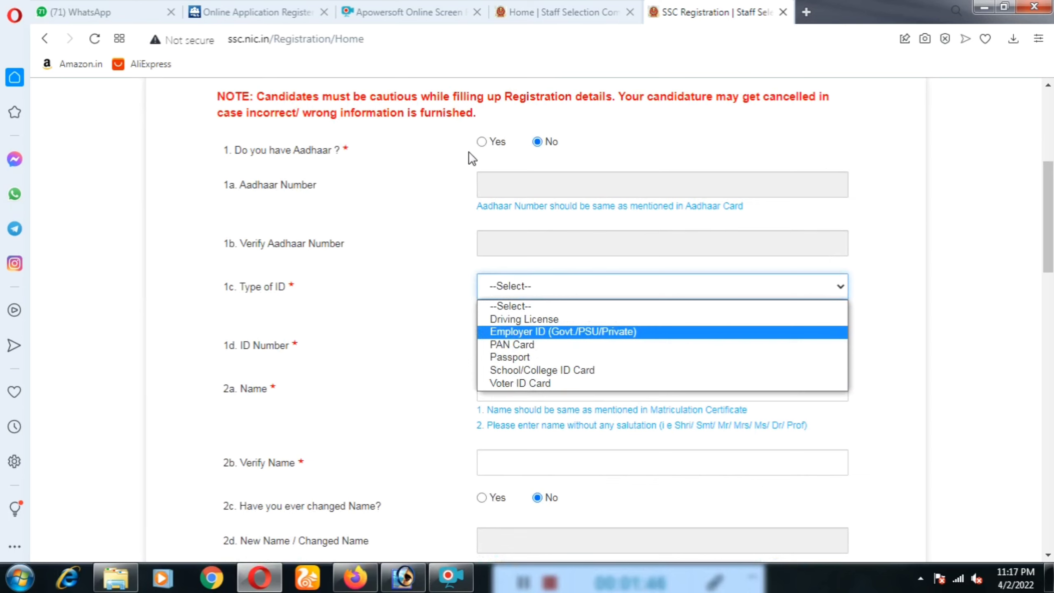
click(481, 142)
scroll(481, 174, down, 2)
scroll(481, 174, down, 2)
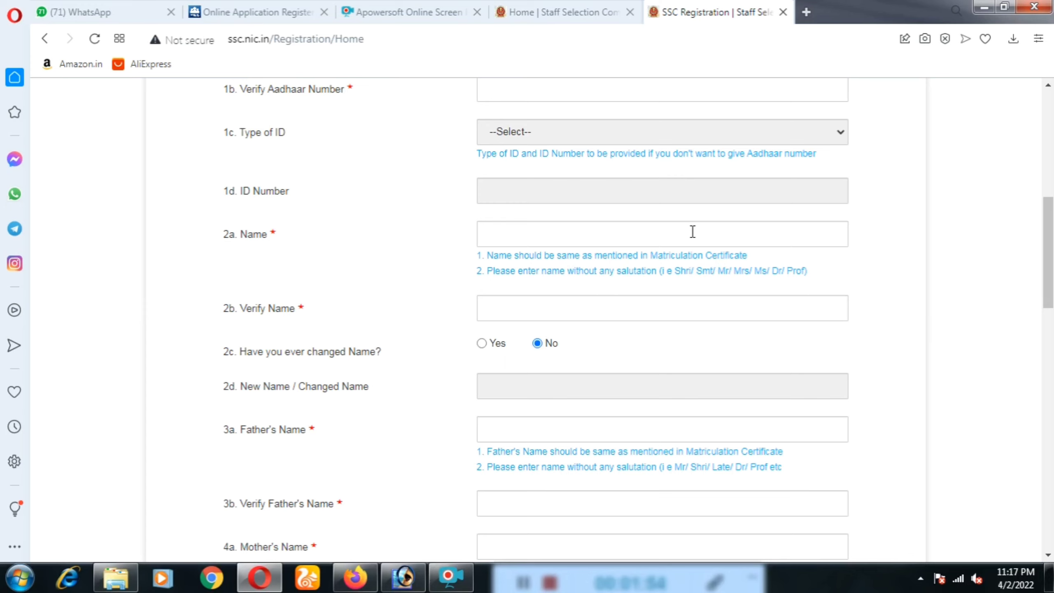
scroll(693, 233, down, 2)
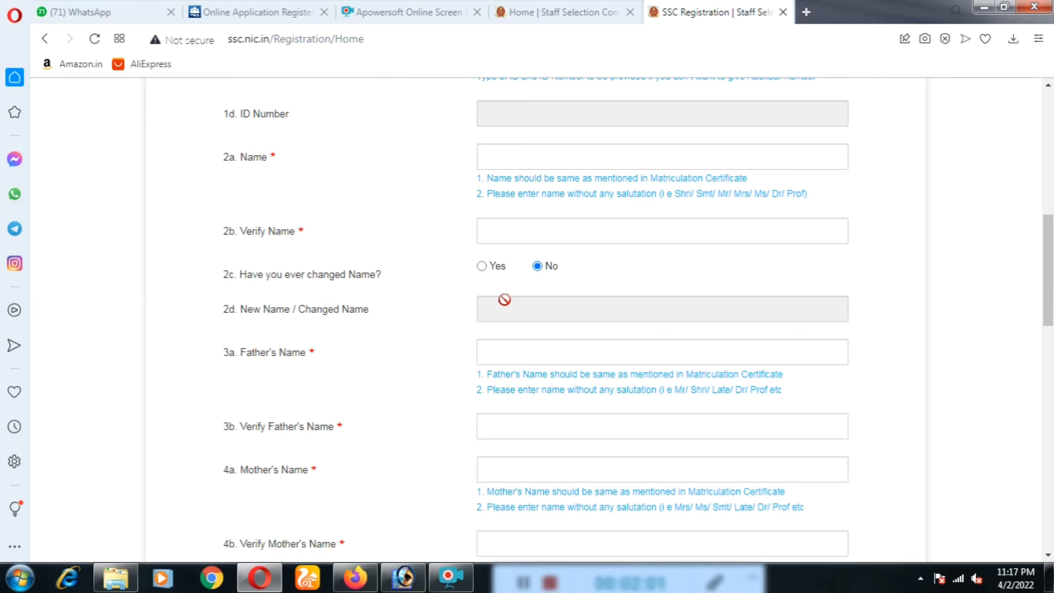
scroll(505, 300, down, 2)
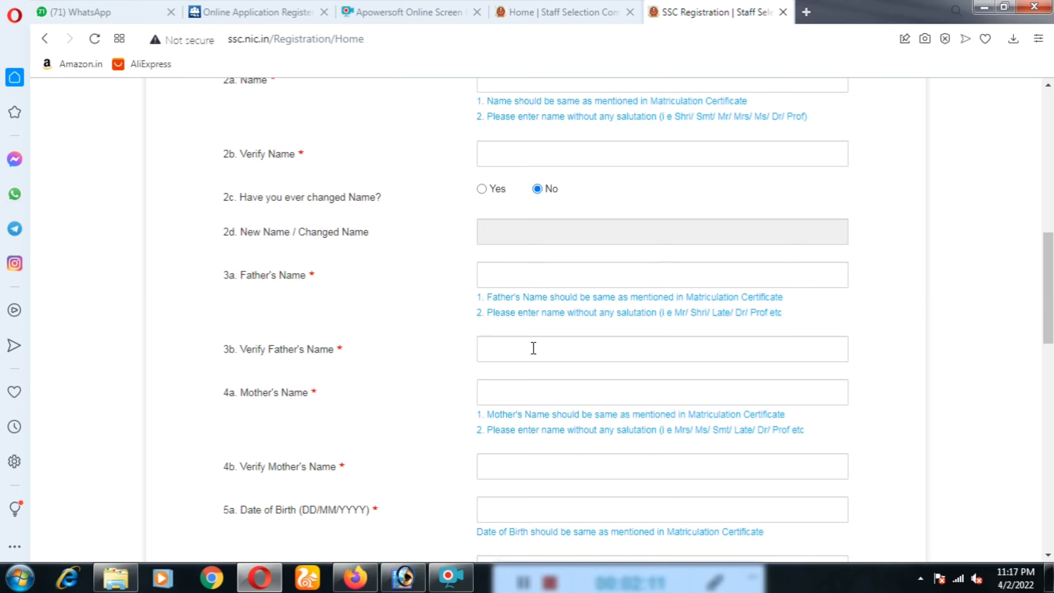
scroll(556, 350, down, 4)
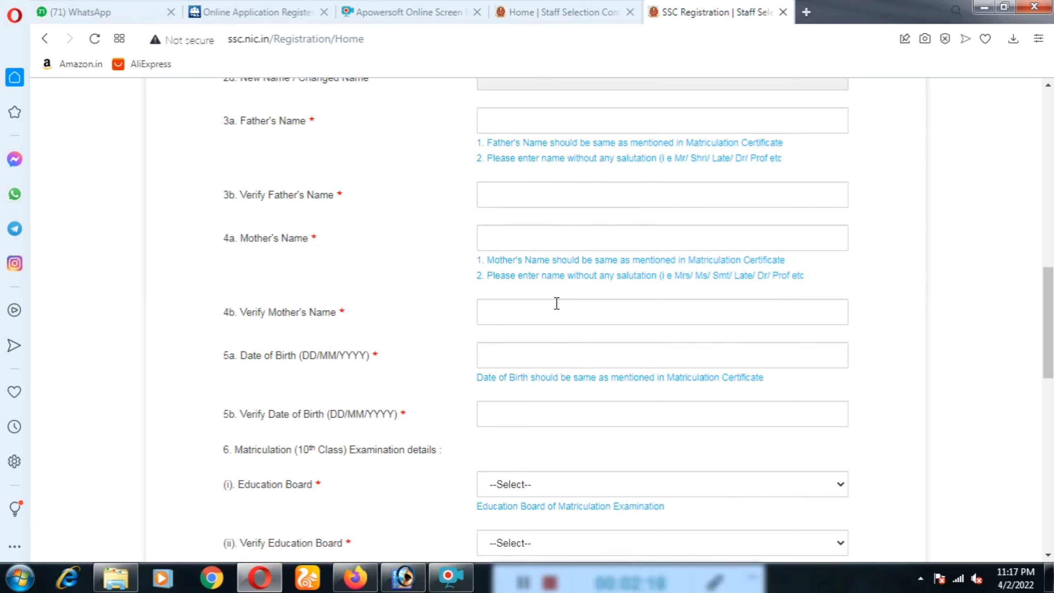
scroll(563, 305, down, 2)
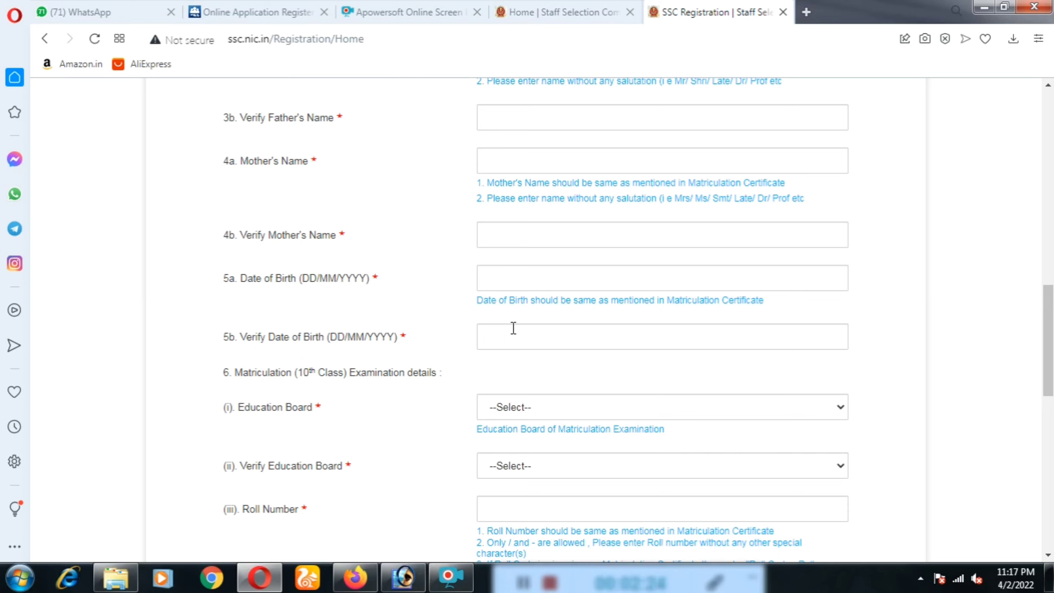
scroll(508, 329, down, 2)
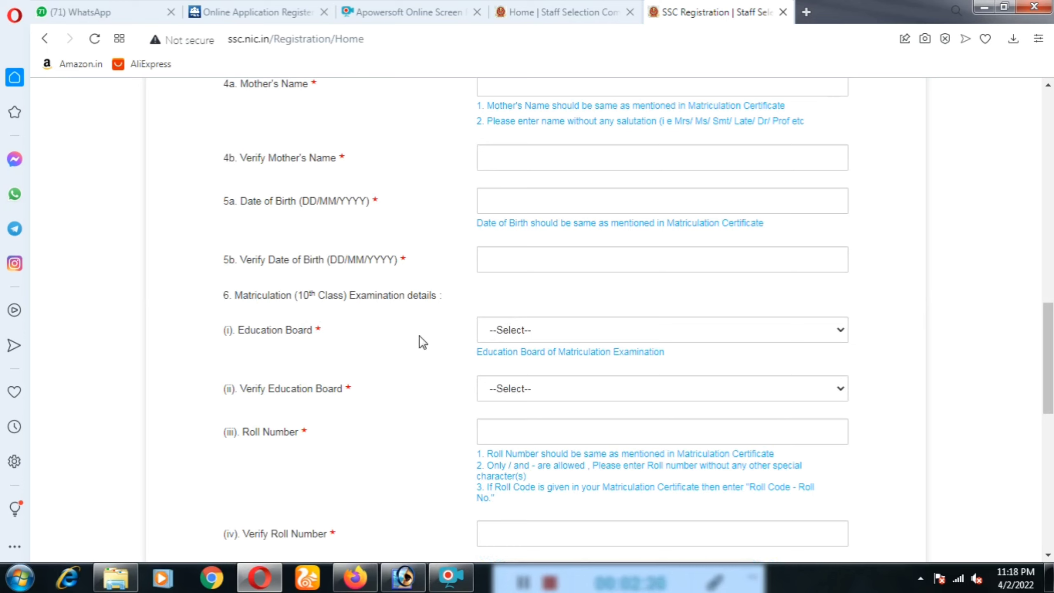
click(563, 332)
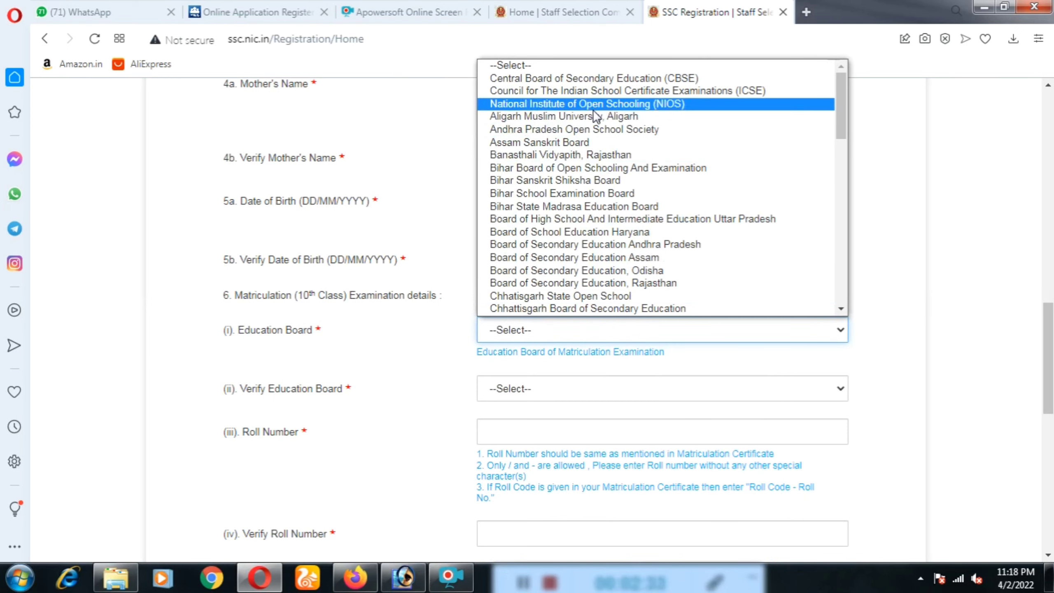
scroll(661, 184, down, 20)
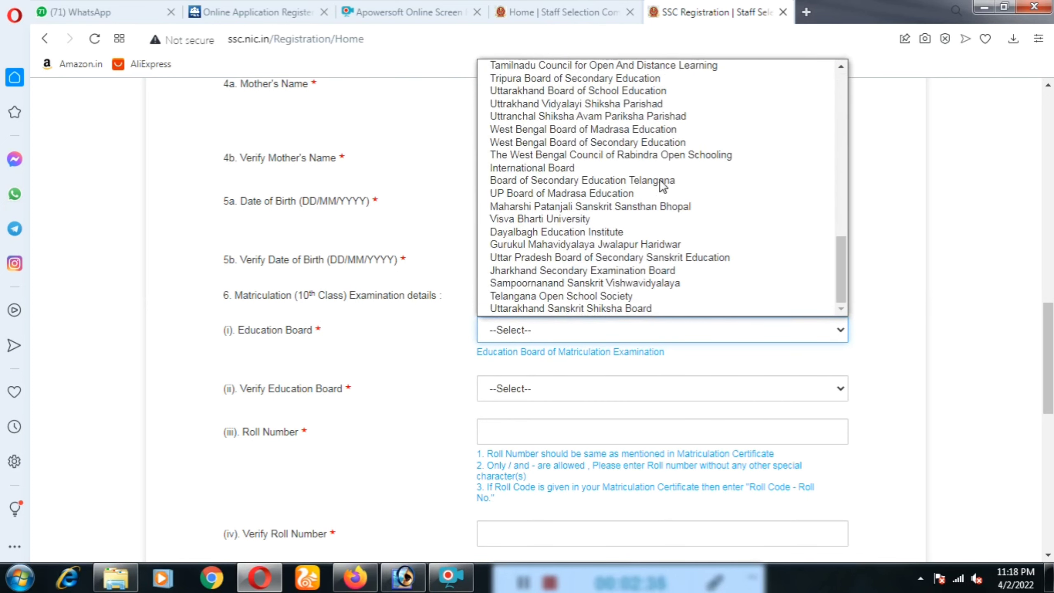
scroll(665, 191, up, 4)
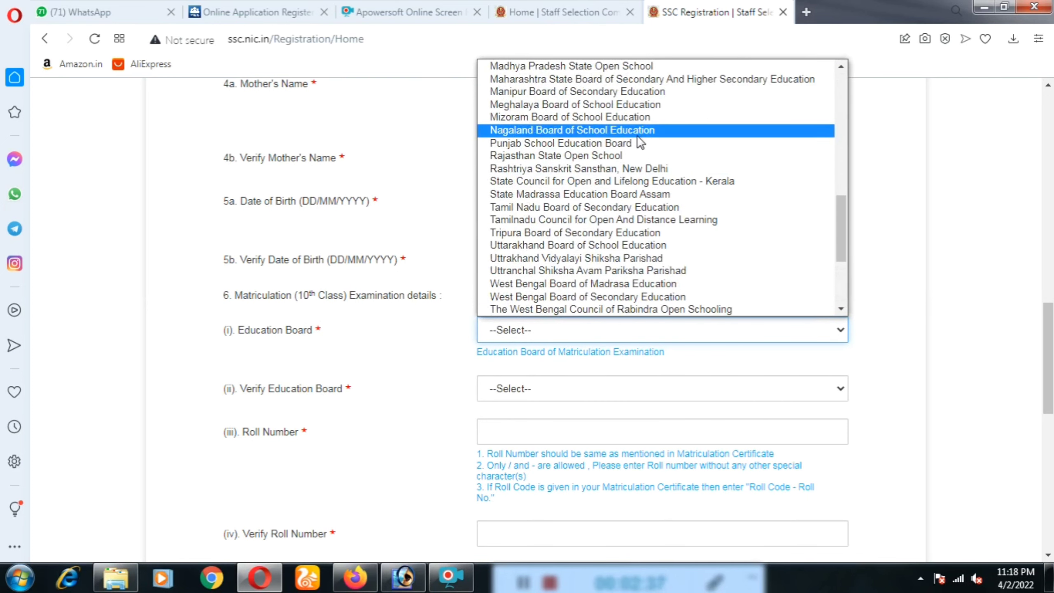
key(w)
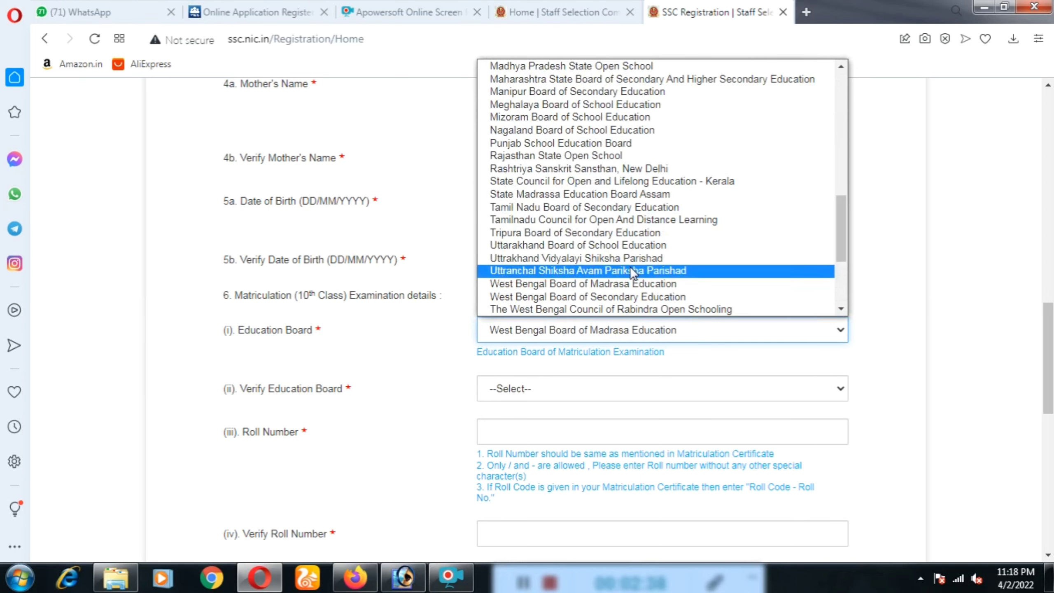
click(607, 301)
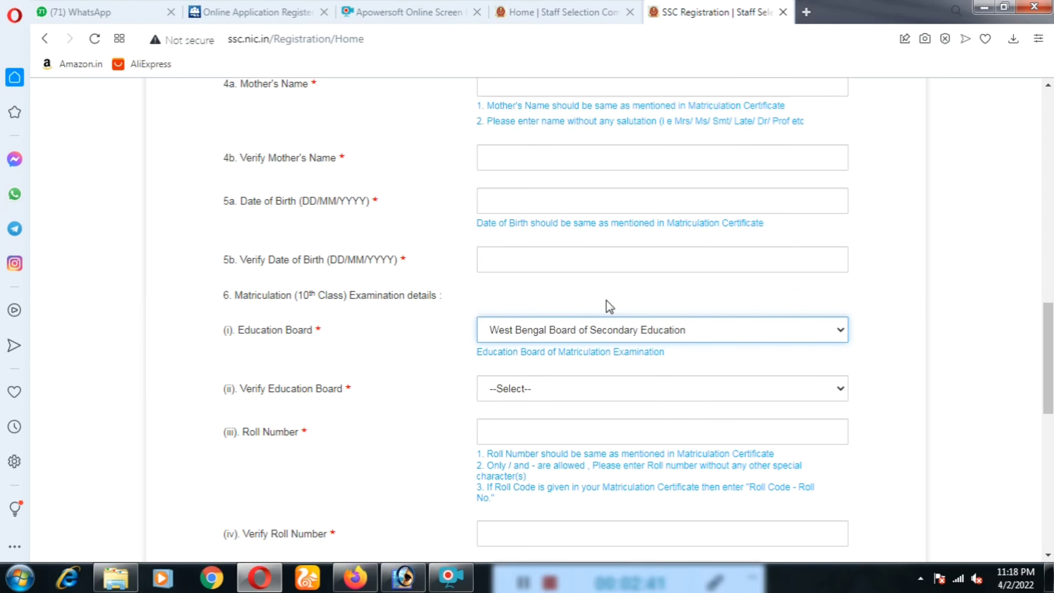
scroll(607, 303, down, 2)
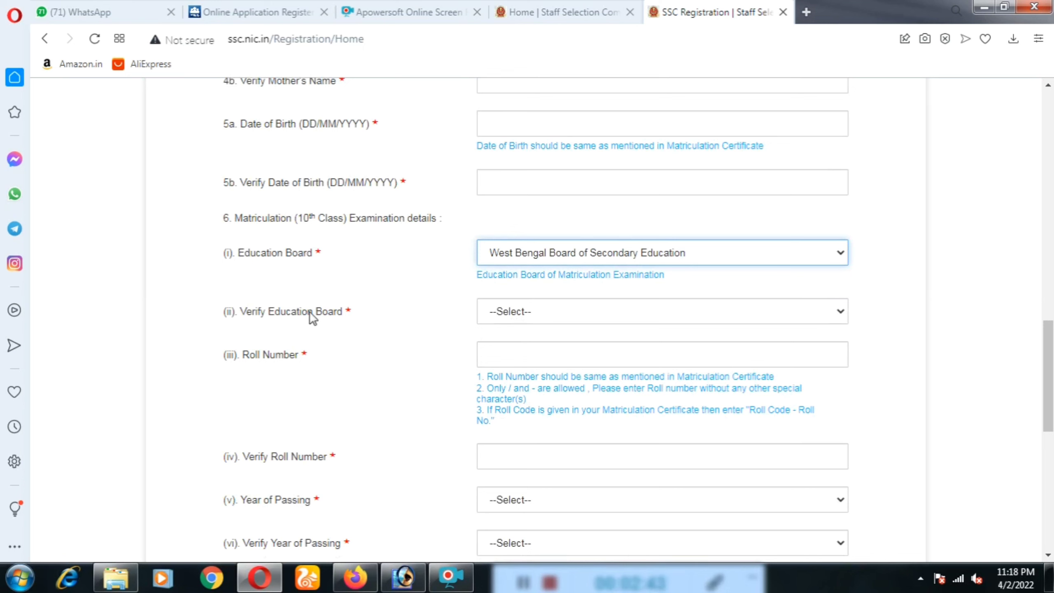
click(551, 306)
key(w)
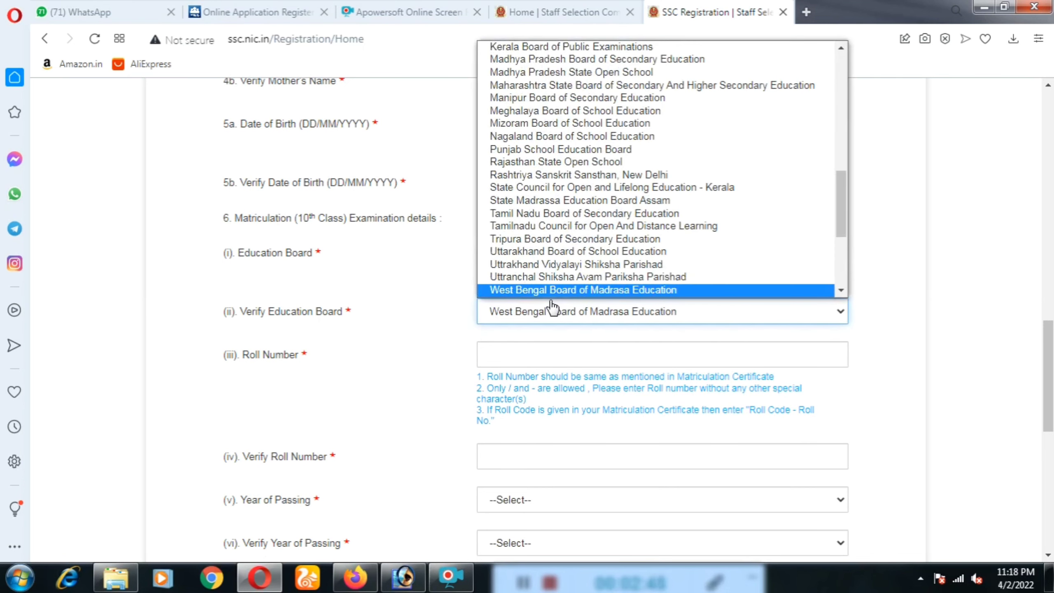
key(Down)
click(619, 292)
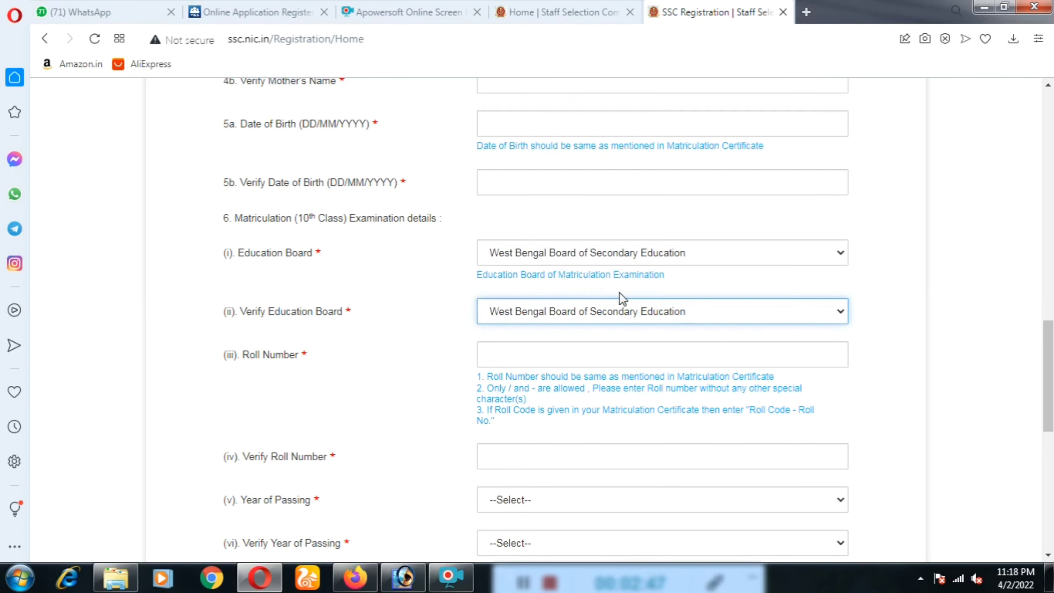
scroll(555, 302, down, 2)
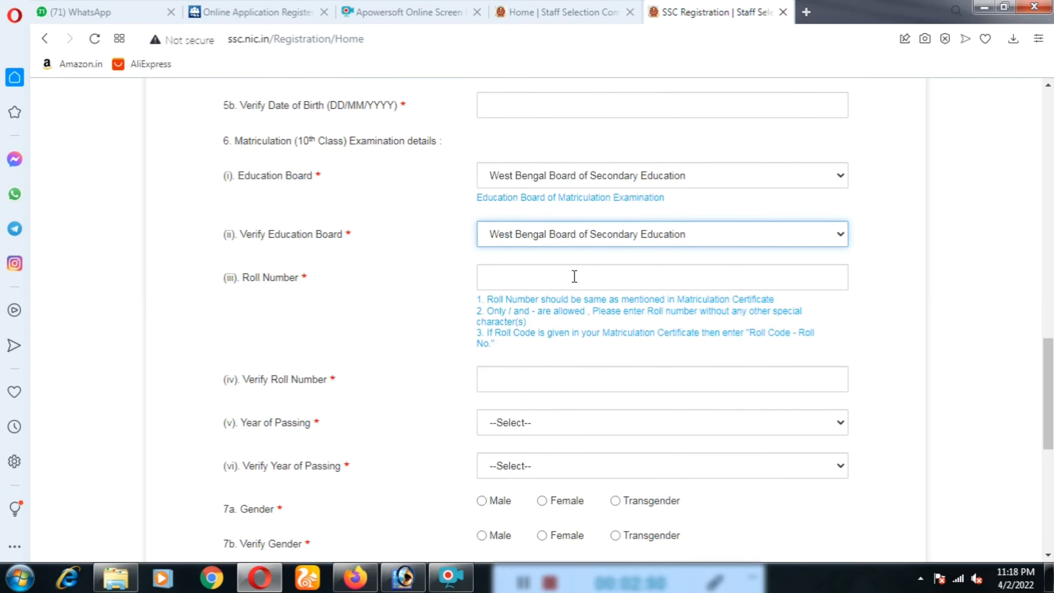
scroll(550, 285, down, 2)
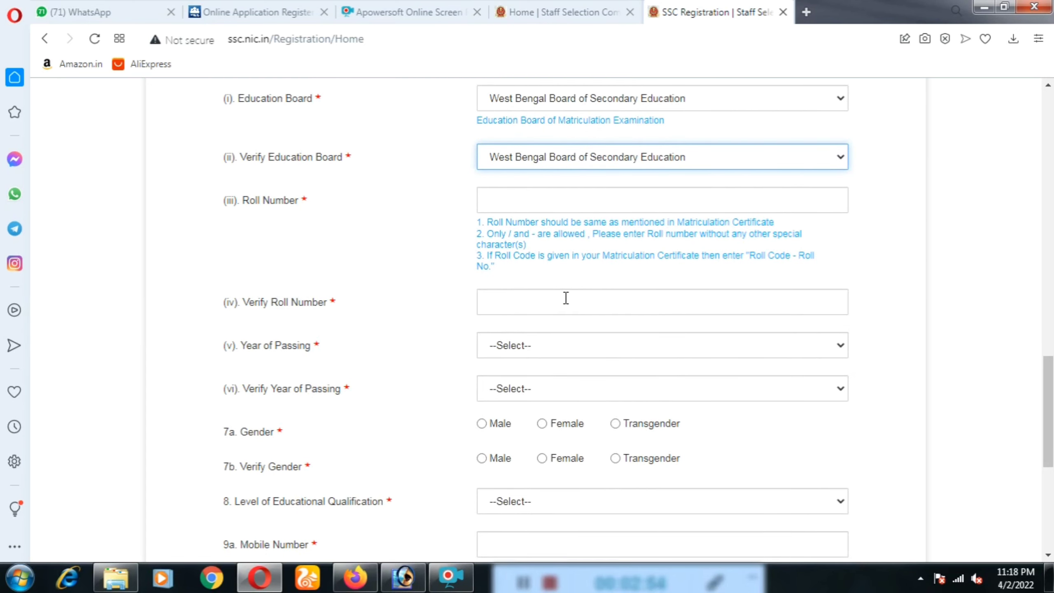
scroll(566, 298, down, 2)
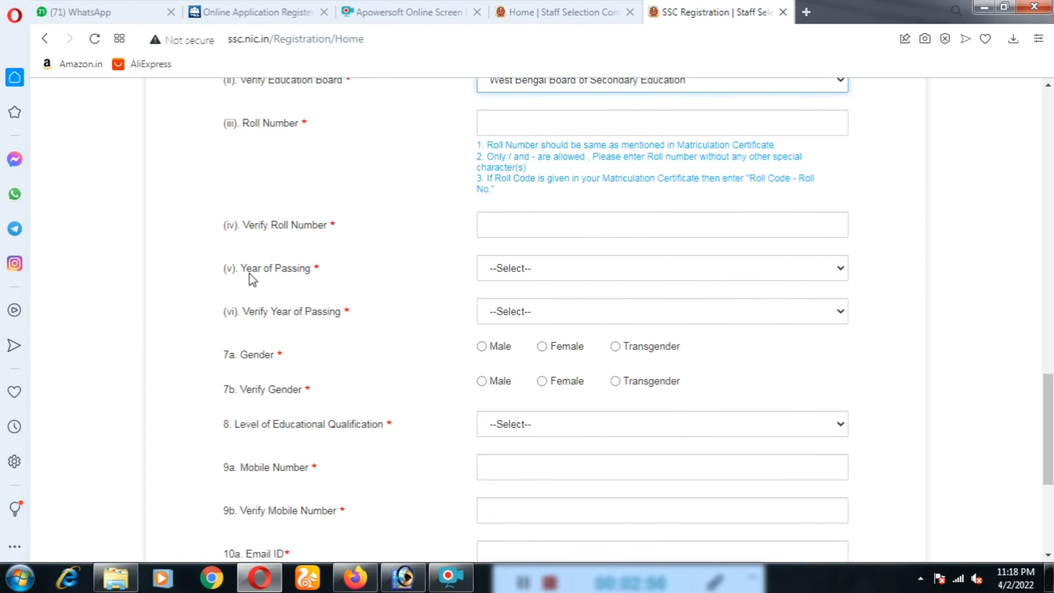
click(544, 274)
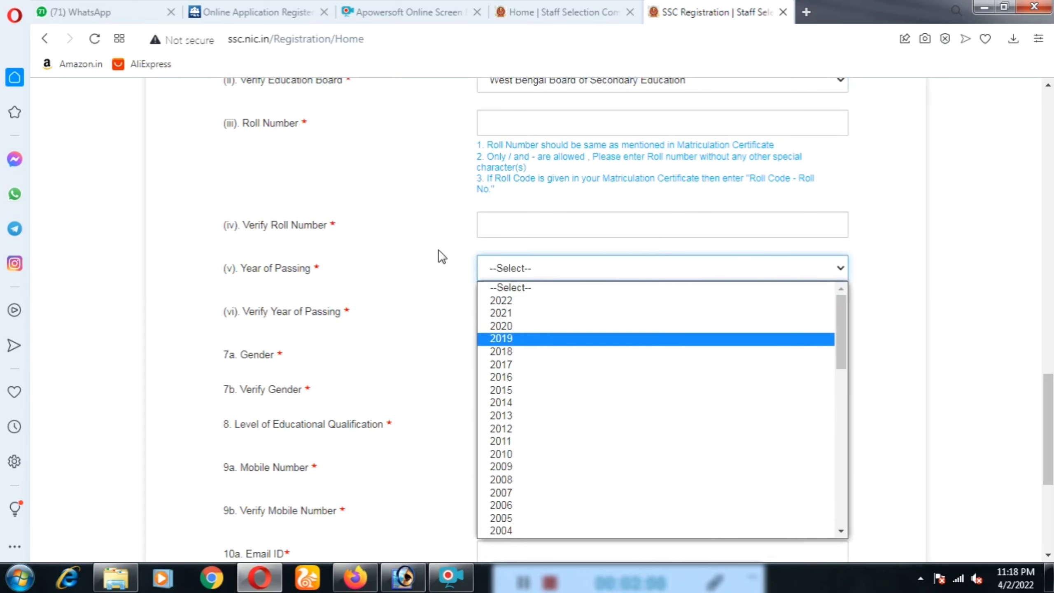
click(437, 281)
scroll(435, 282, down, 2)
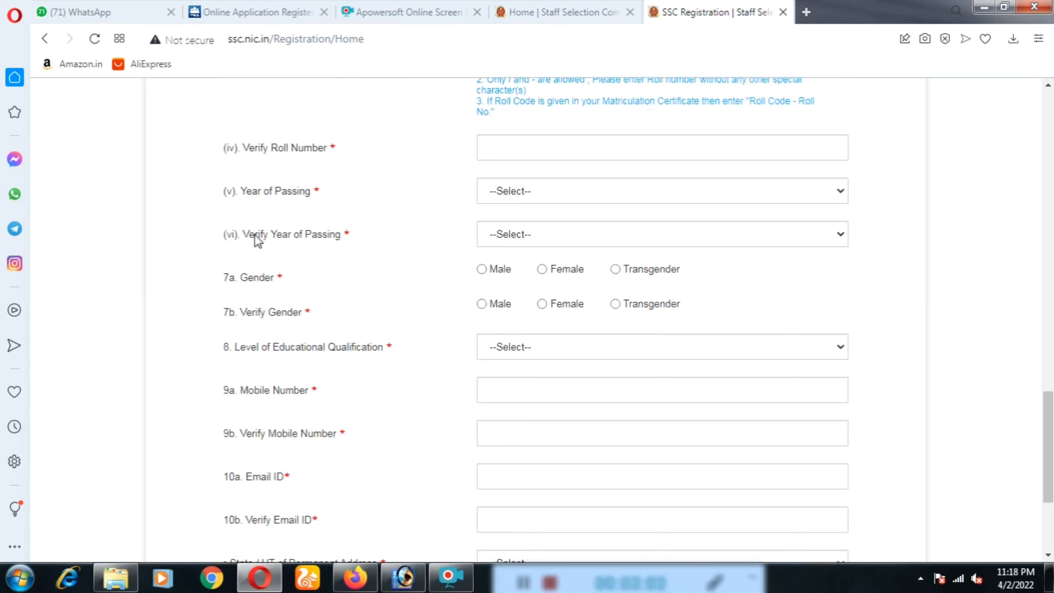
click(546, 246)
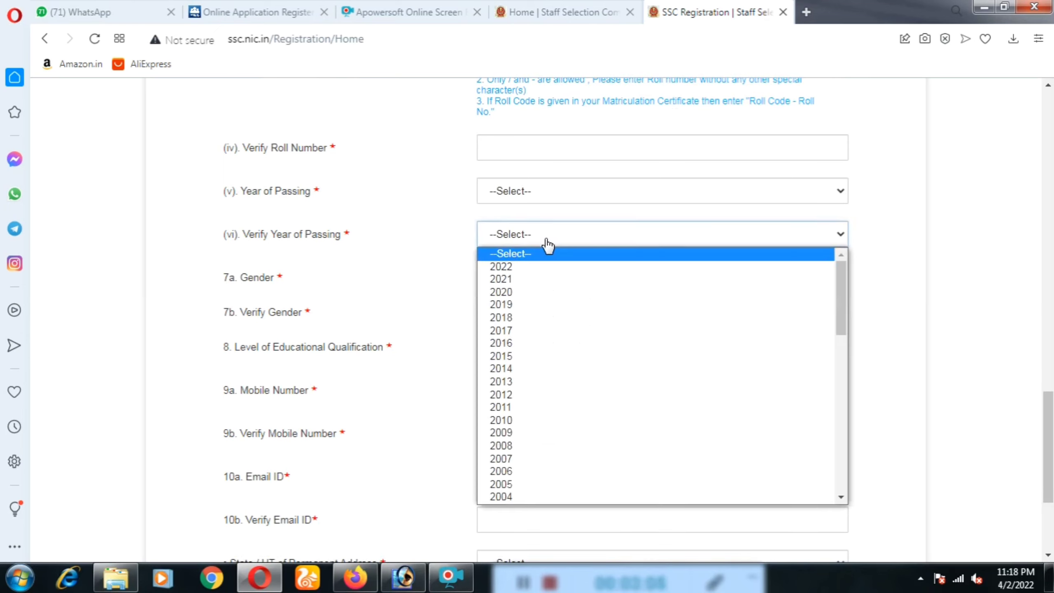
click(429, 269)
scroll(434, 268, down, 2)
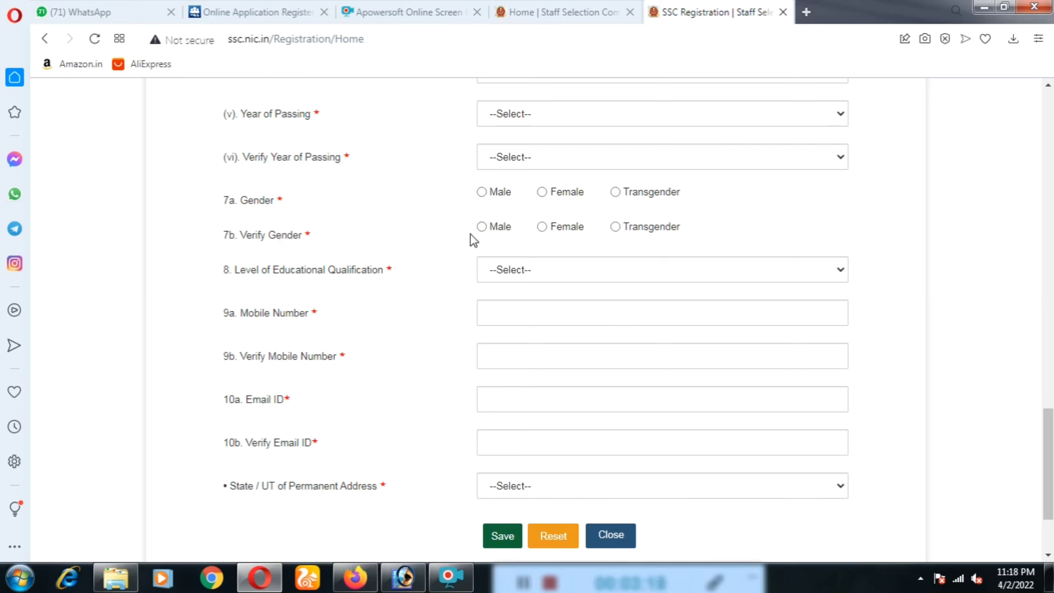
Set the educational qualification to Higher Secondary (10+2).
click(538, 276)
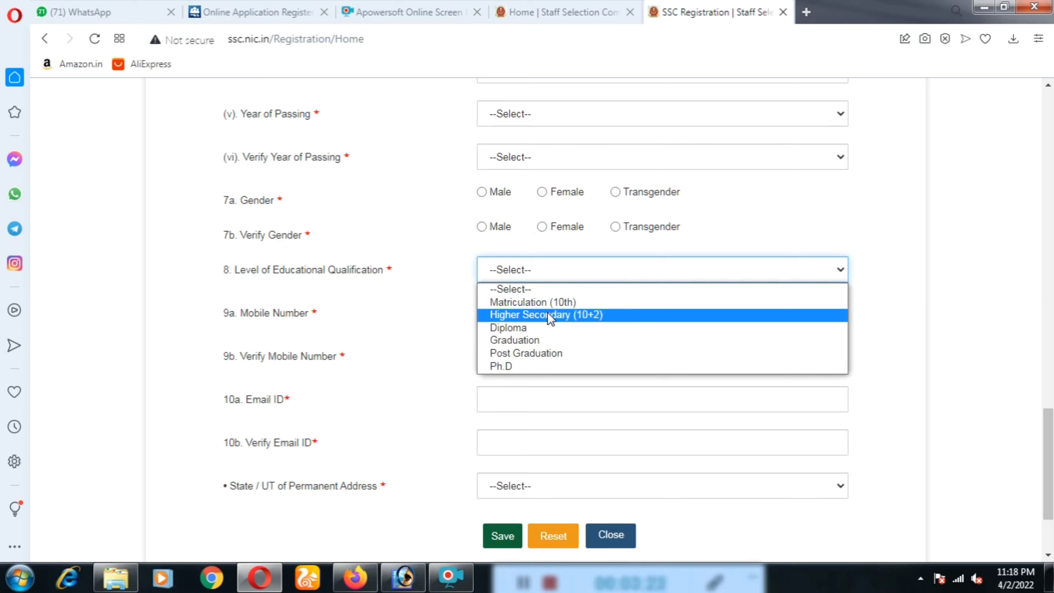
click(527, 339)
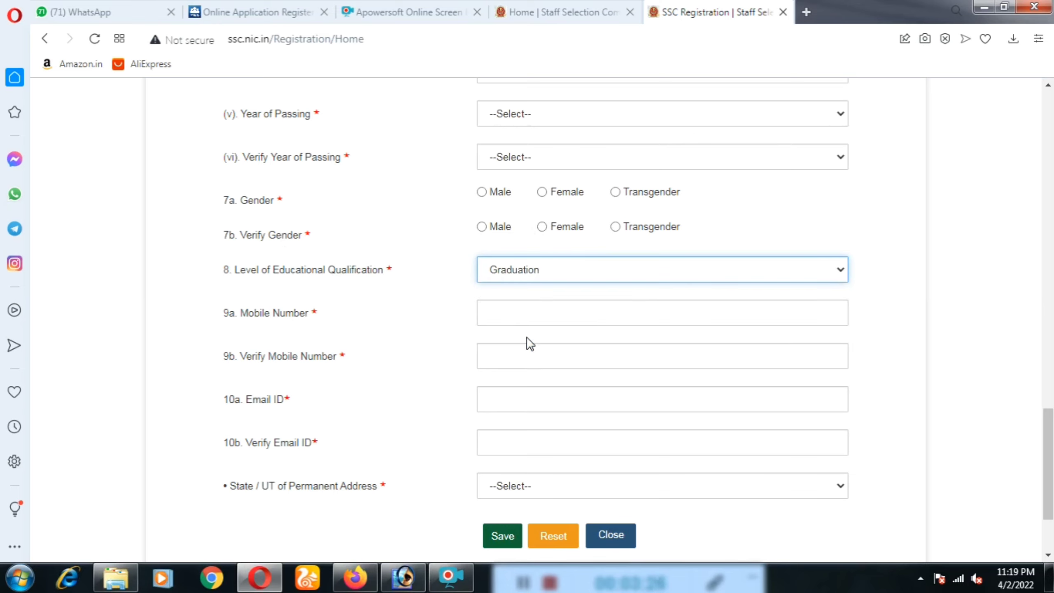
click(533, 273)
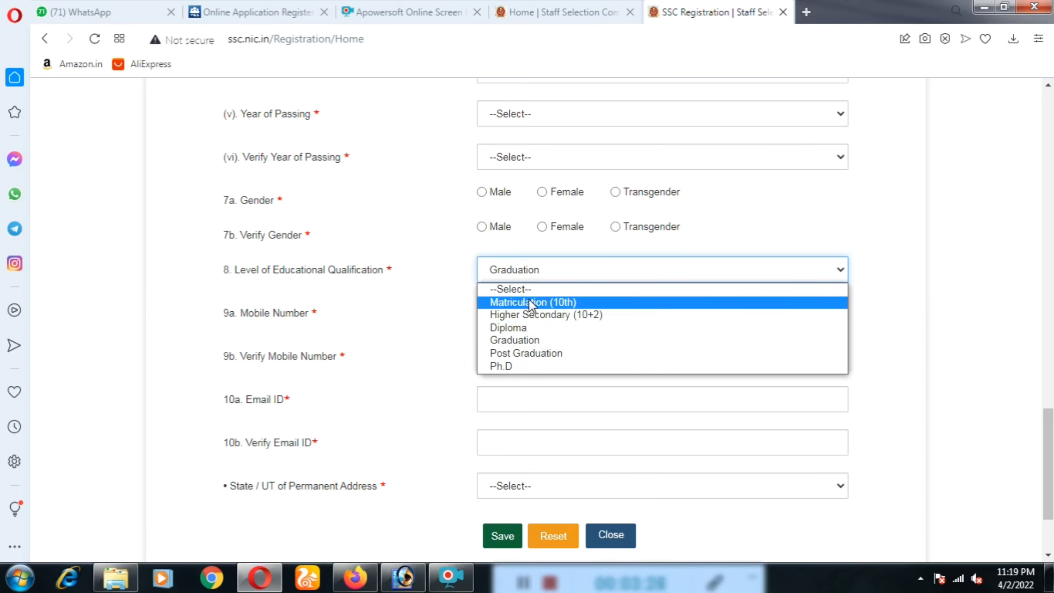
click(396, 307)
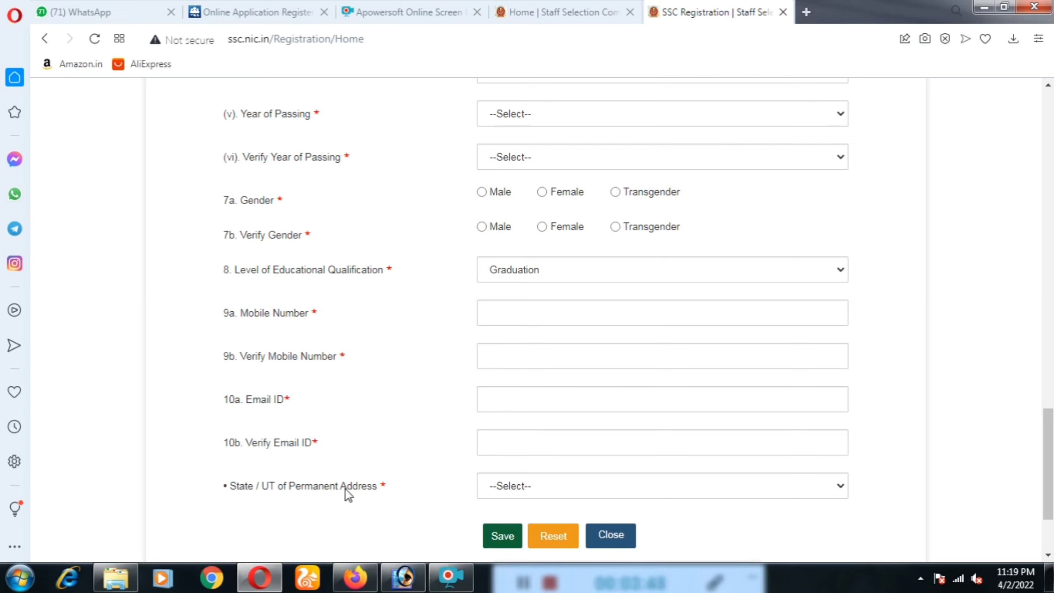
Choose West Bengal as the permanent-address State/UT.
click(508, 490)
scroll(585, 290, down, 5)
scroll(585, 289, down, 1)
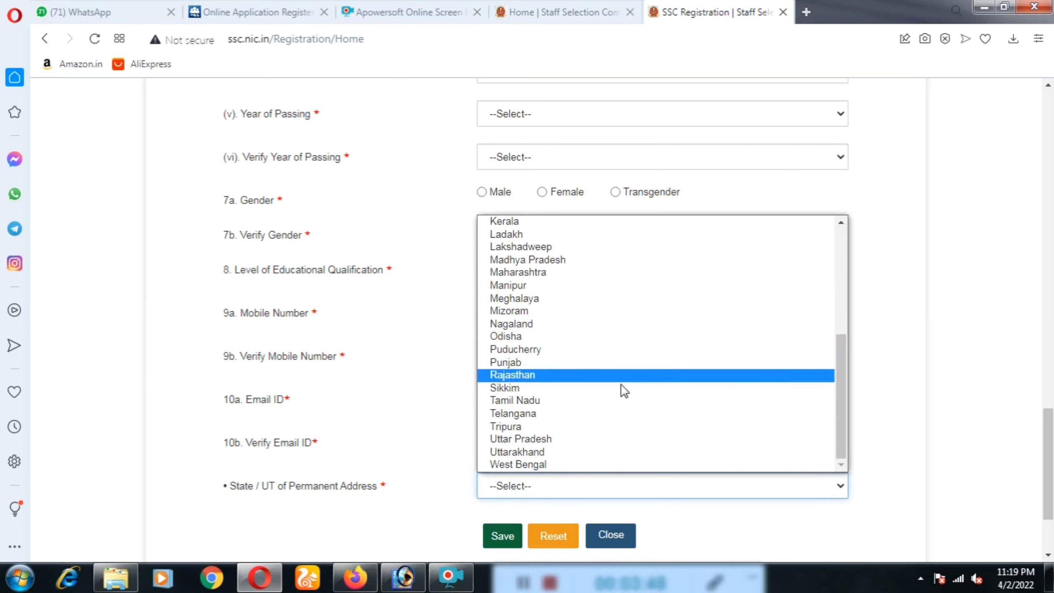
click(525, 463)
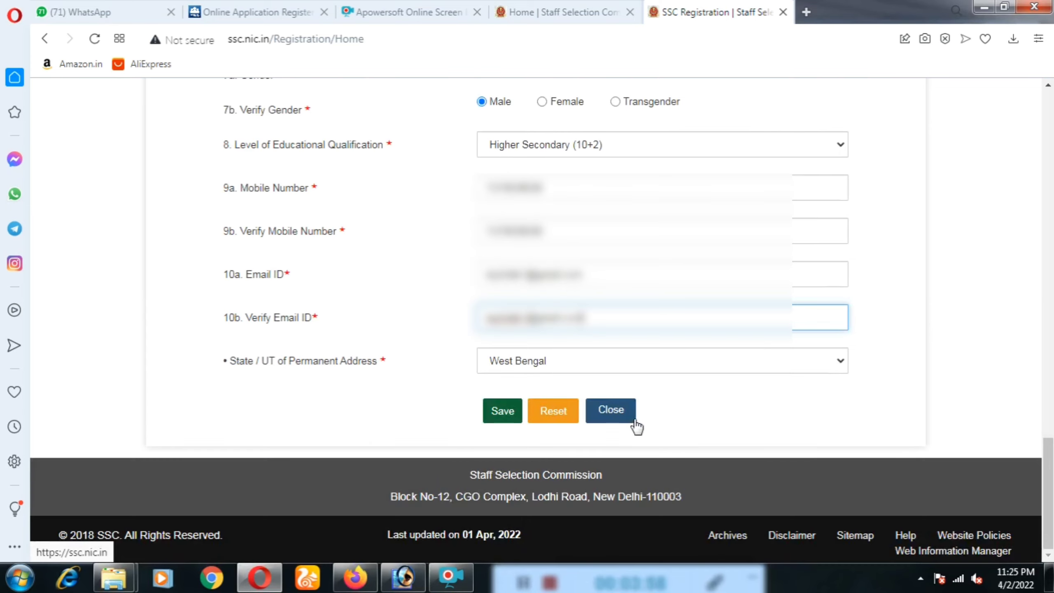
Save the Basic Details and confirm the entered mobile number and email address.
click(494, 411)
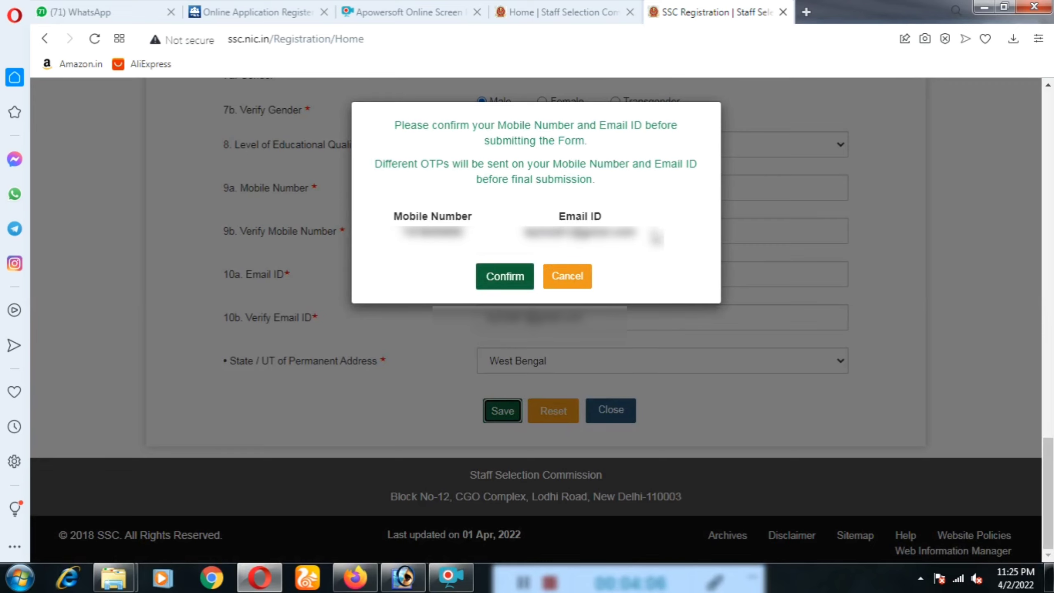
click(509, 281)
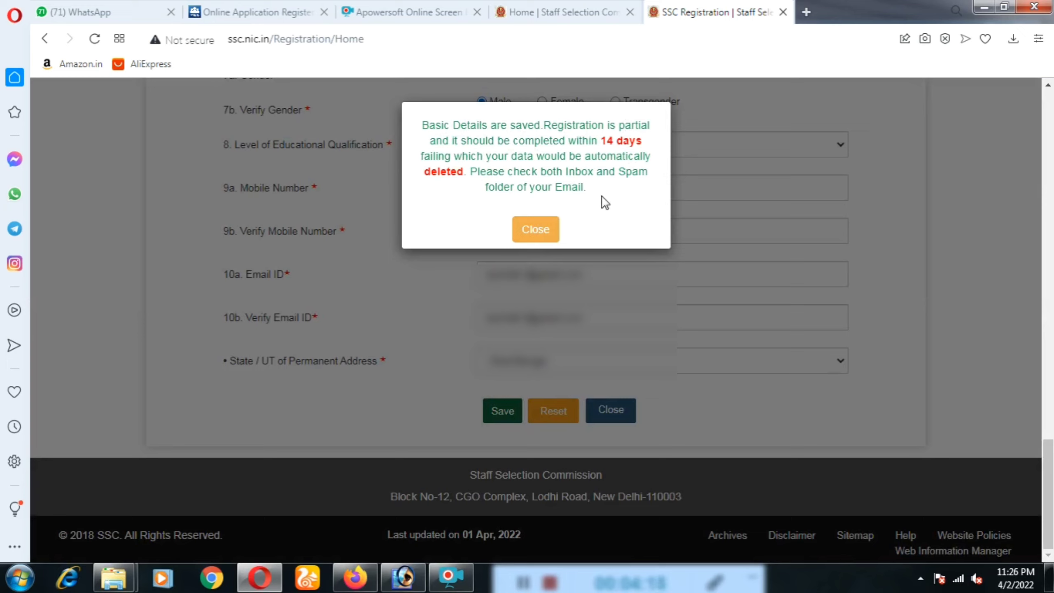
Dismiss the saved notice, copy the issued registration number, and acknowledge the partial-registration message.
click(549, 230)
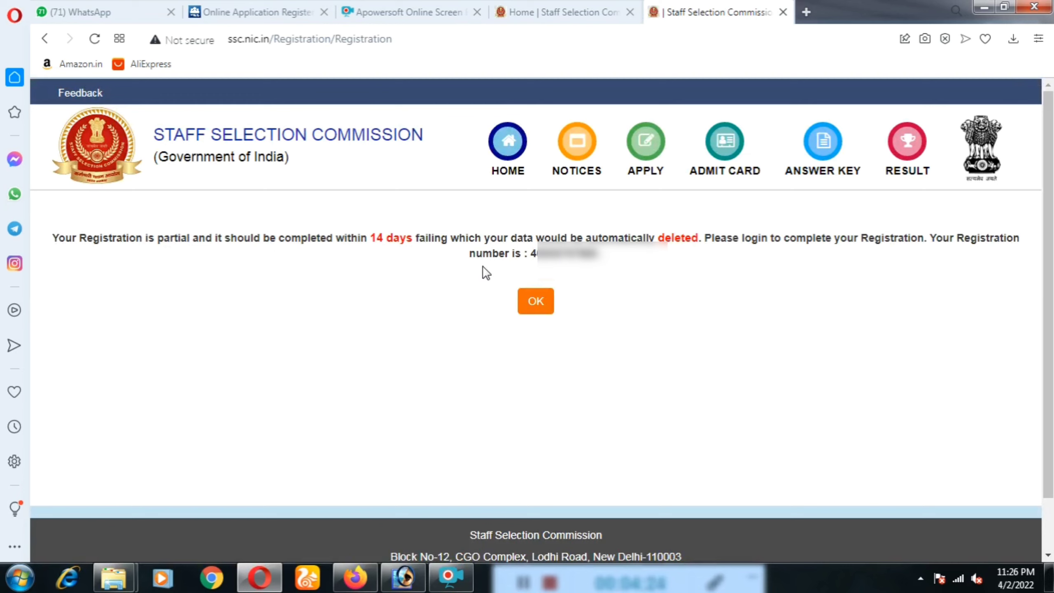
drag(533, 255, 609, 263)
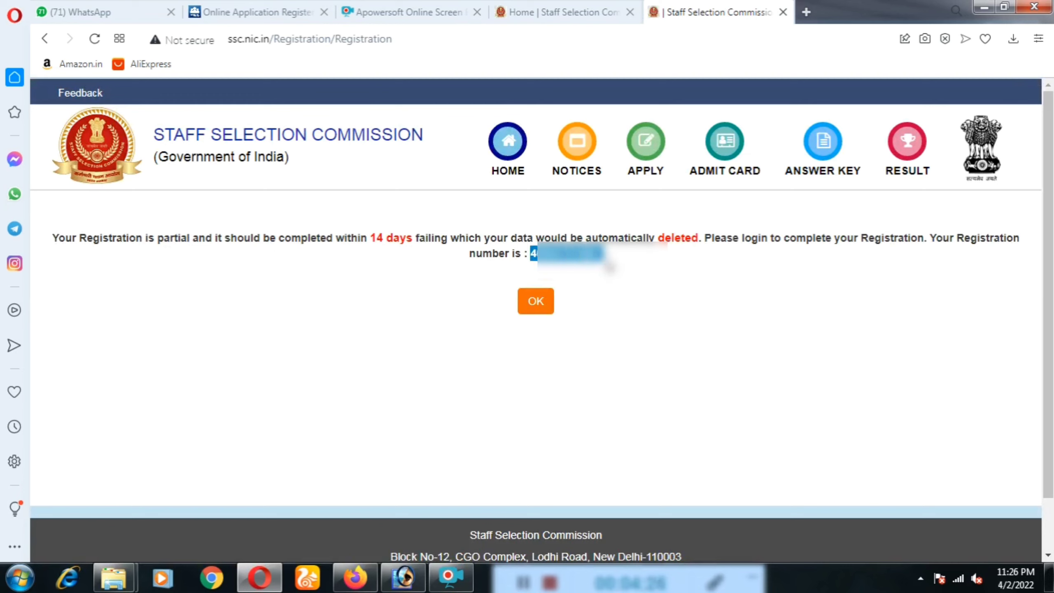
click(590, 224)
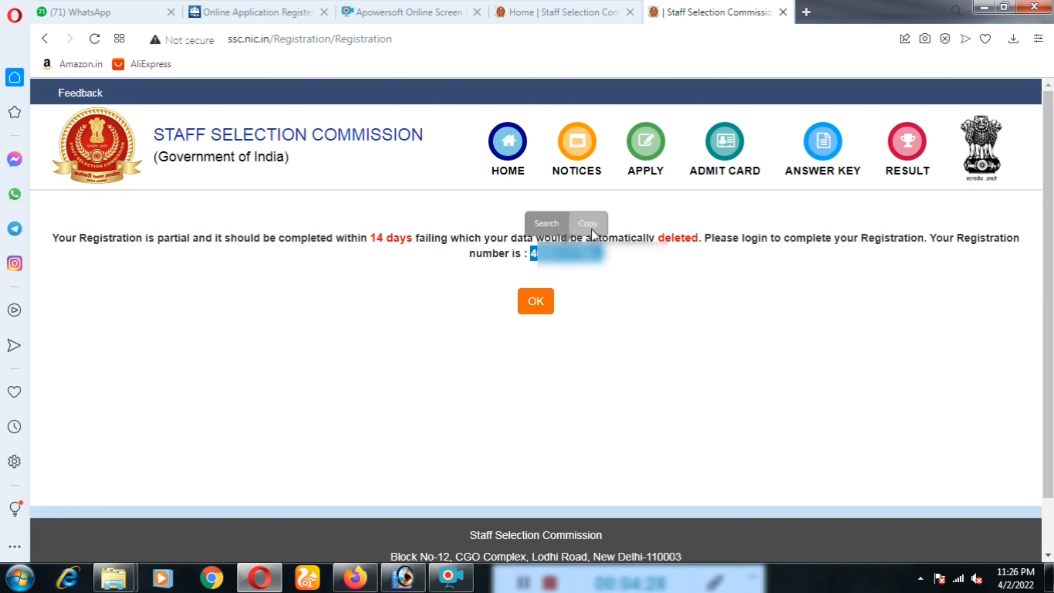
click(546, 305)
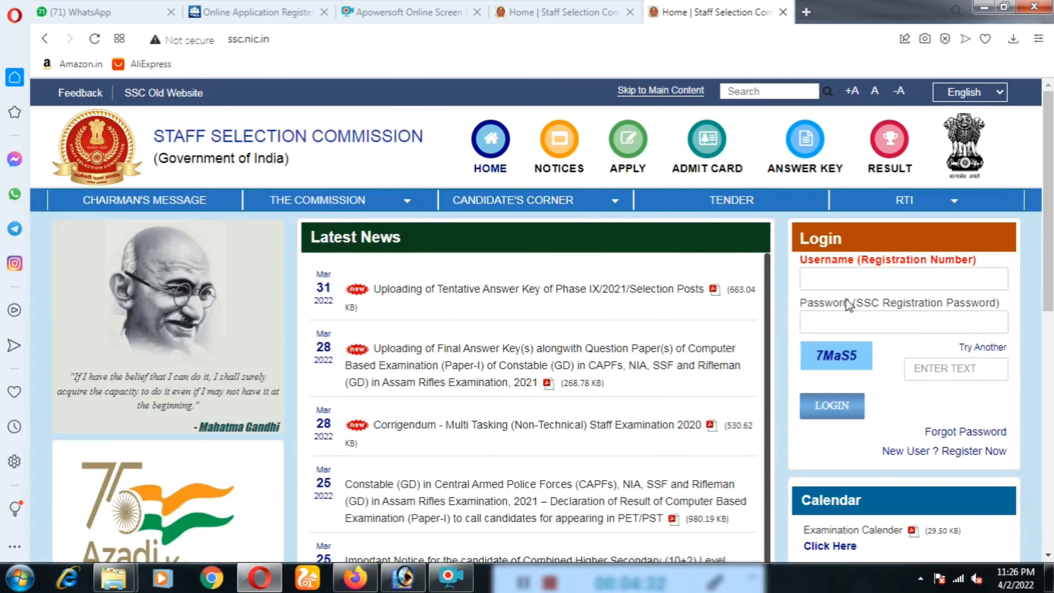
Log in using the autofilled registration number and password plus the on-screen captcha.
click(845, 277)
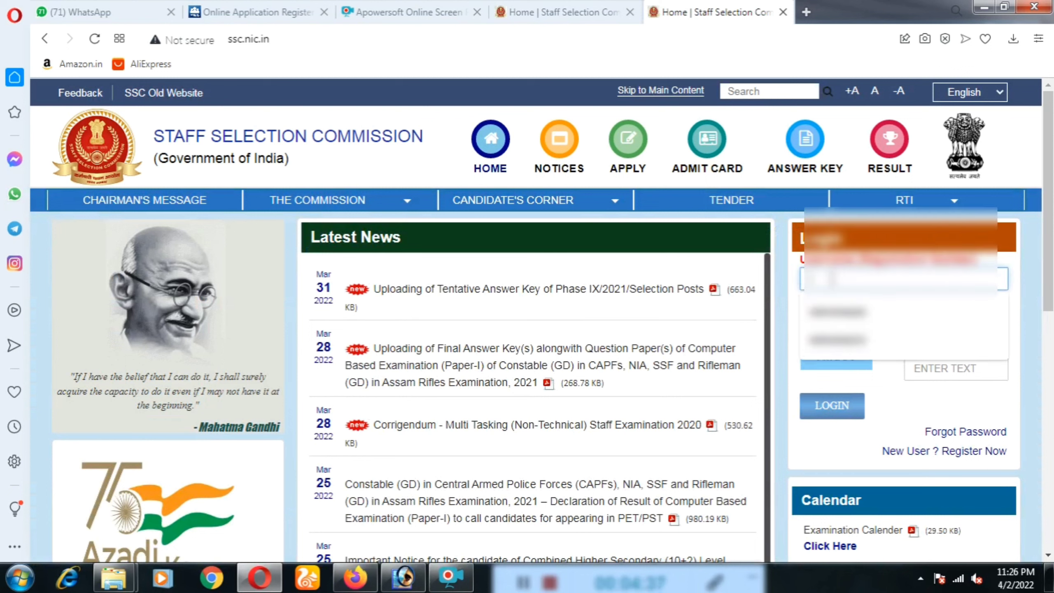
key(Down)
key(Return)
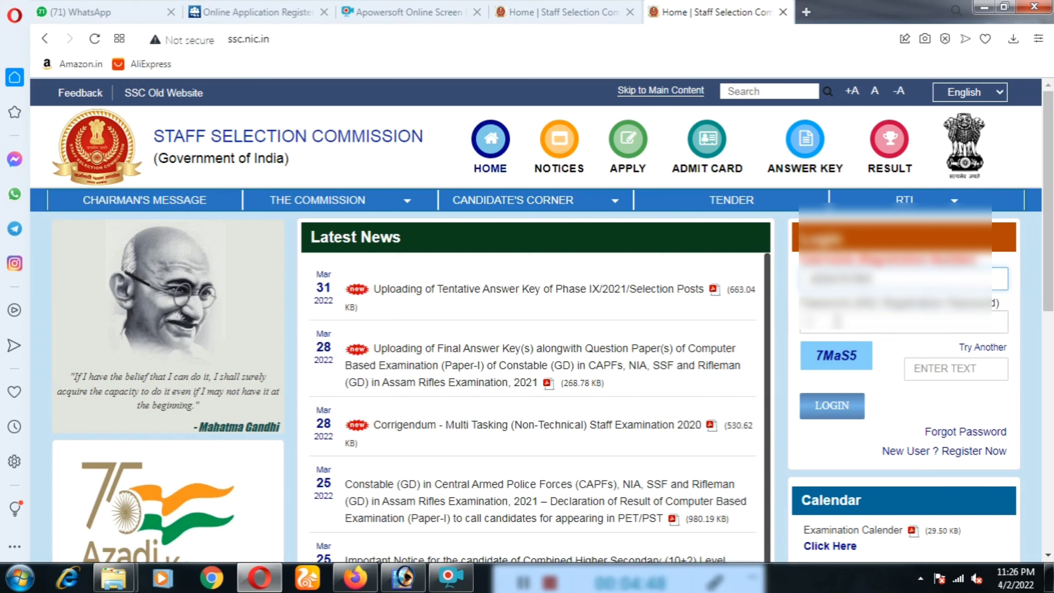
key(Tab)
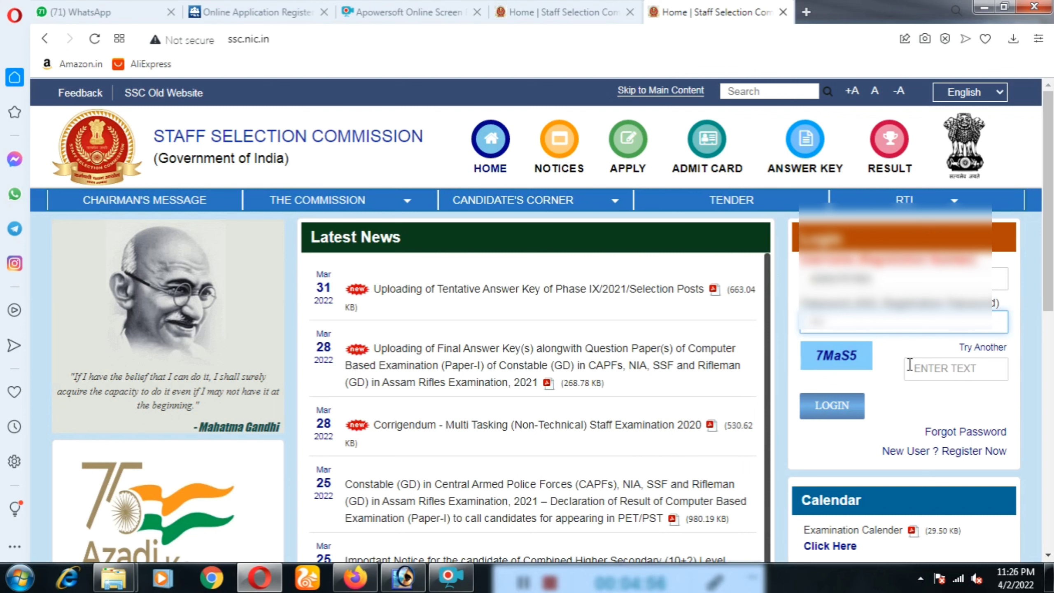
click(927, 372)
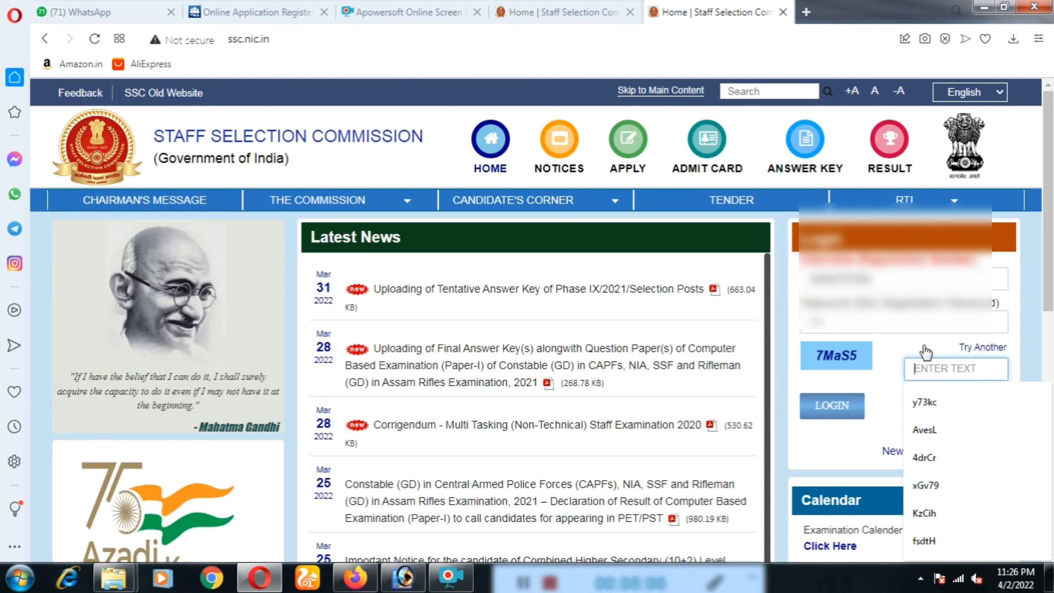
text(7M)
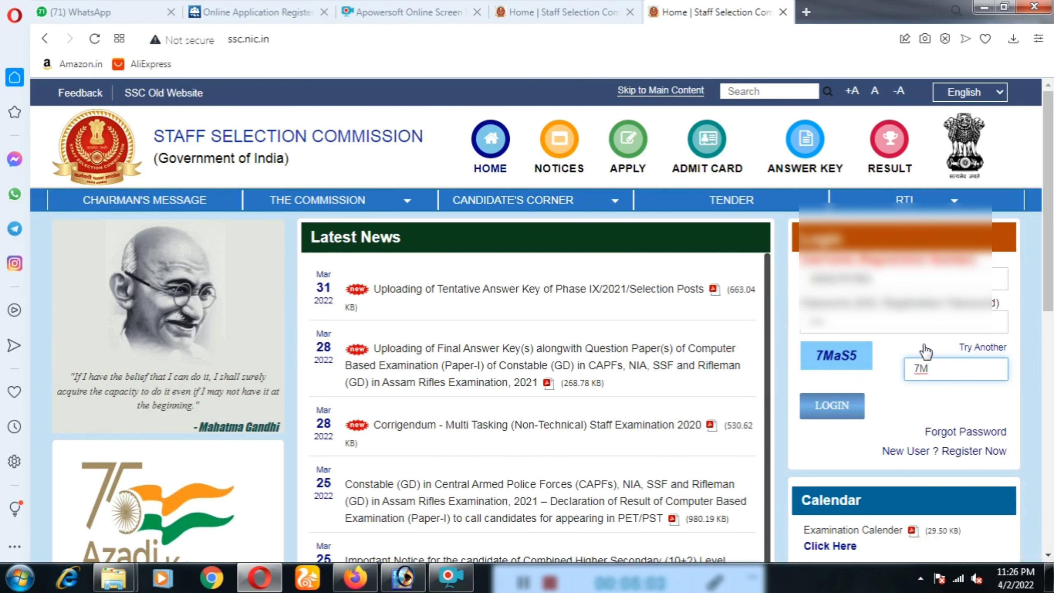
text(aS5)
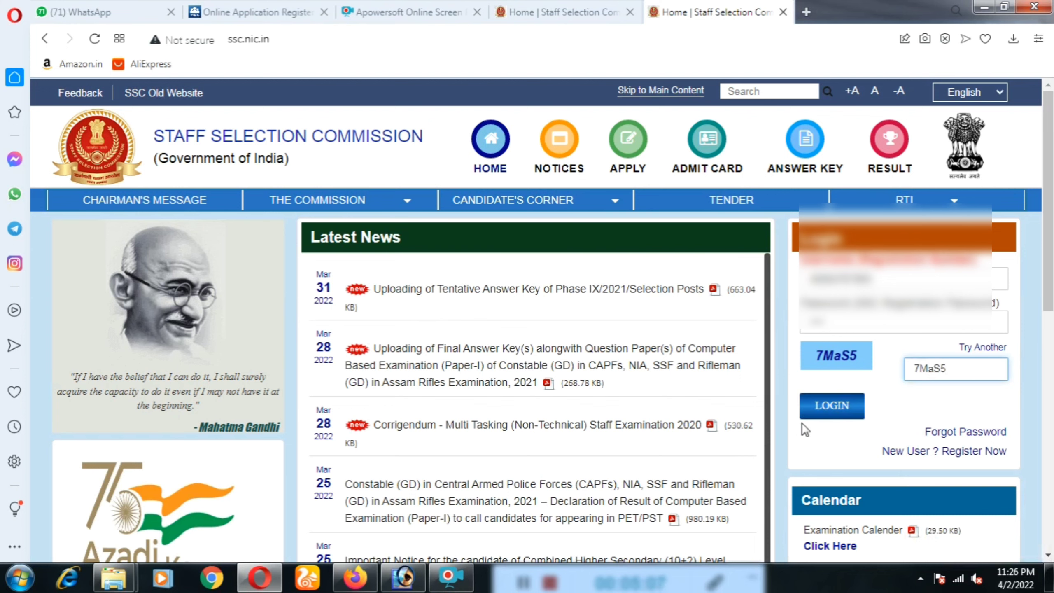
click(832, 407)
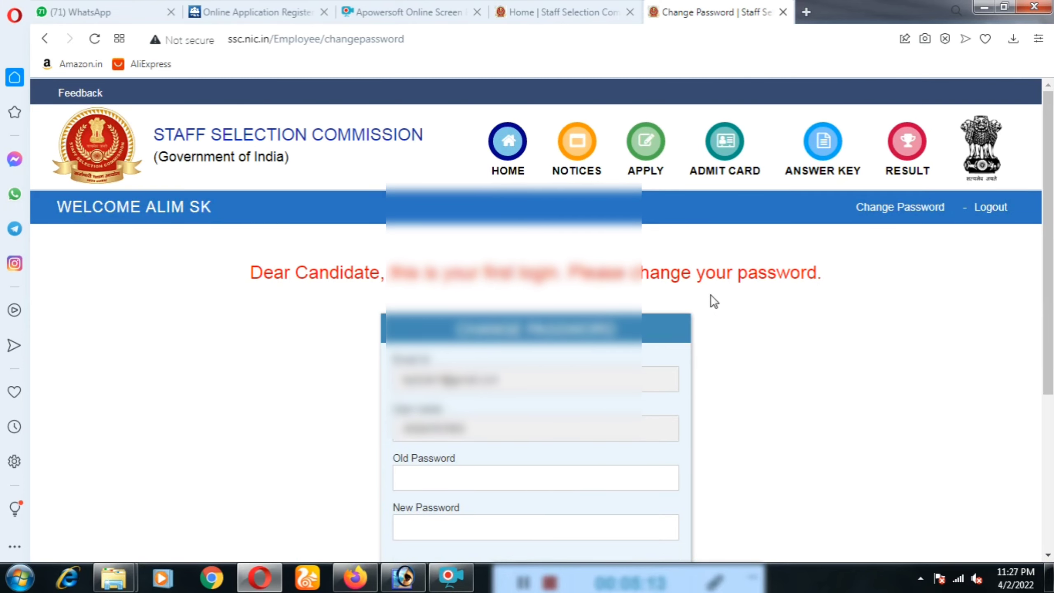
Enter the old password, a new password and its confirmation, and submit the change.
scroll(714, 295, down, 1)
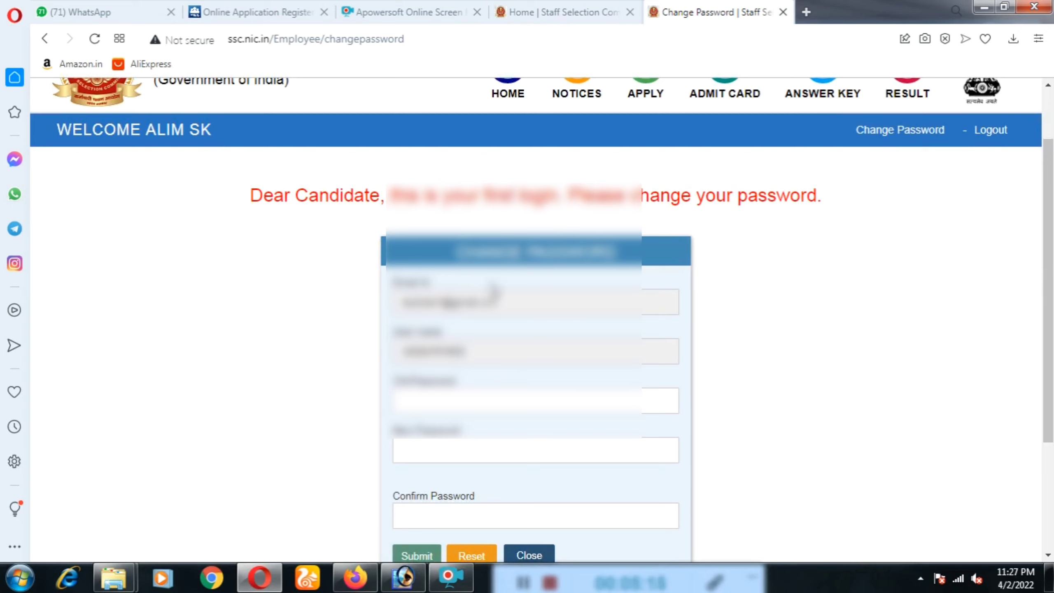
scroll(534, 293, down, 1)
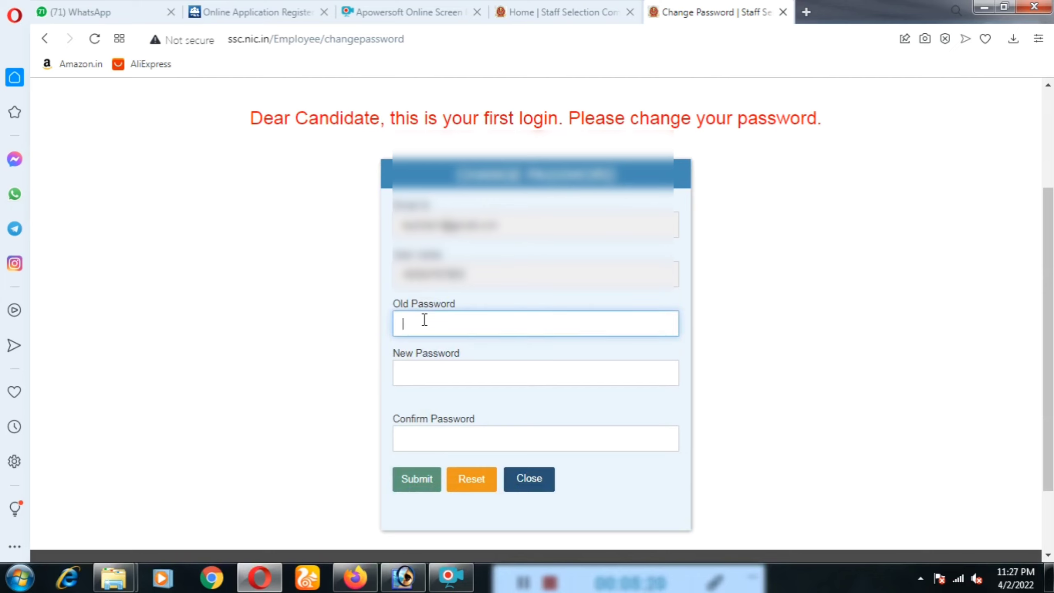
text(•••)
click(434, 376)
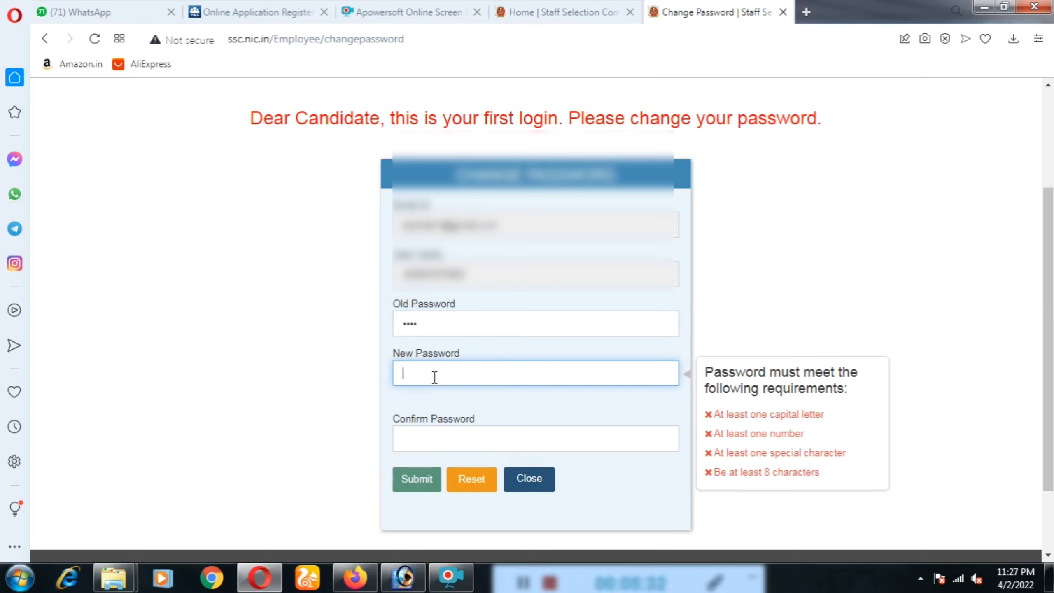
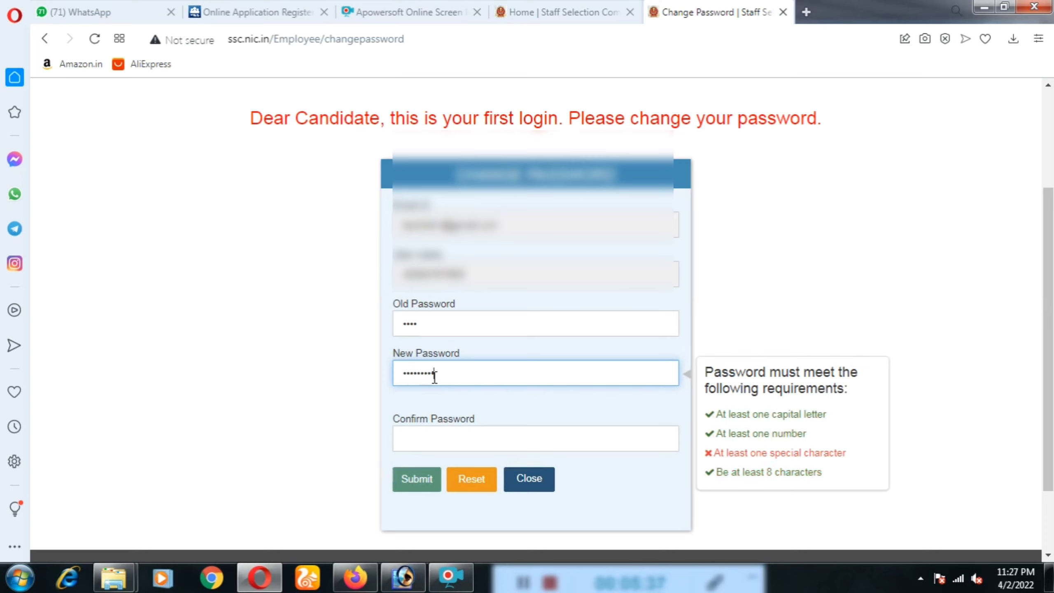
key(Tab)
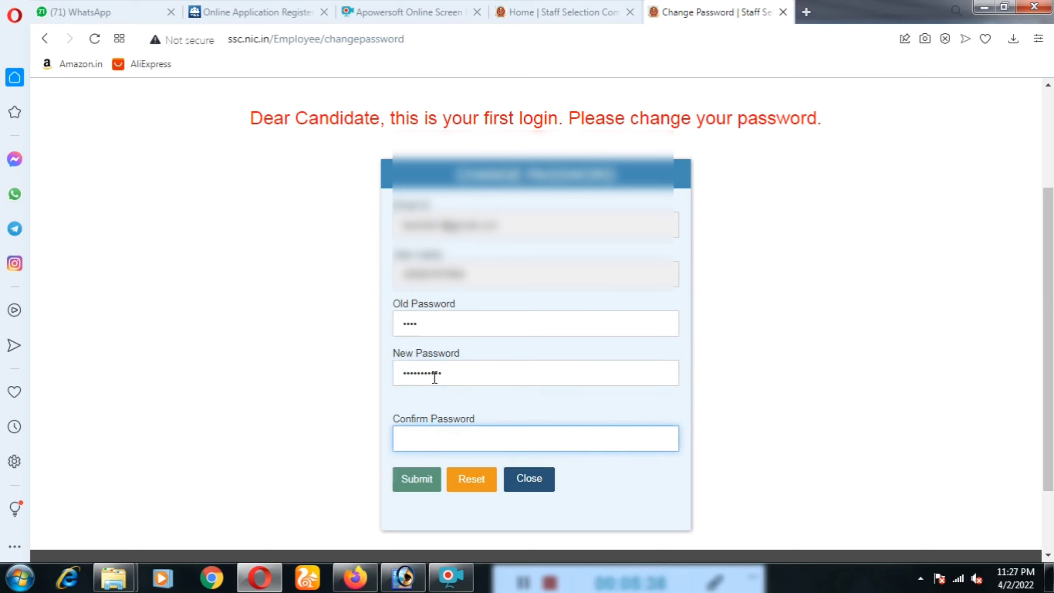
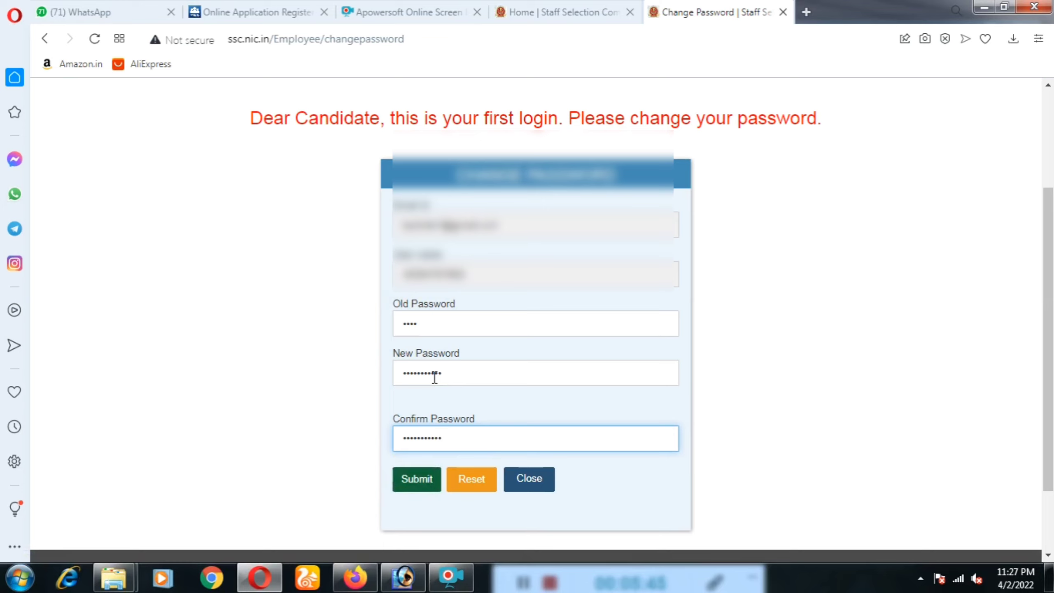
click(417, 480)
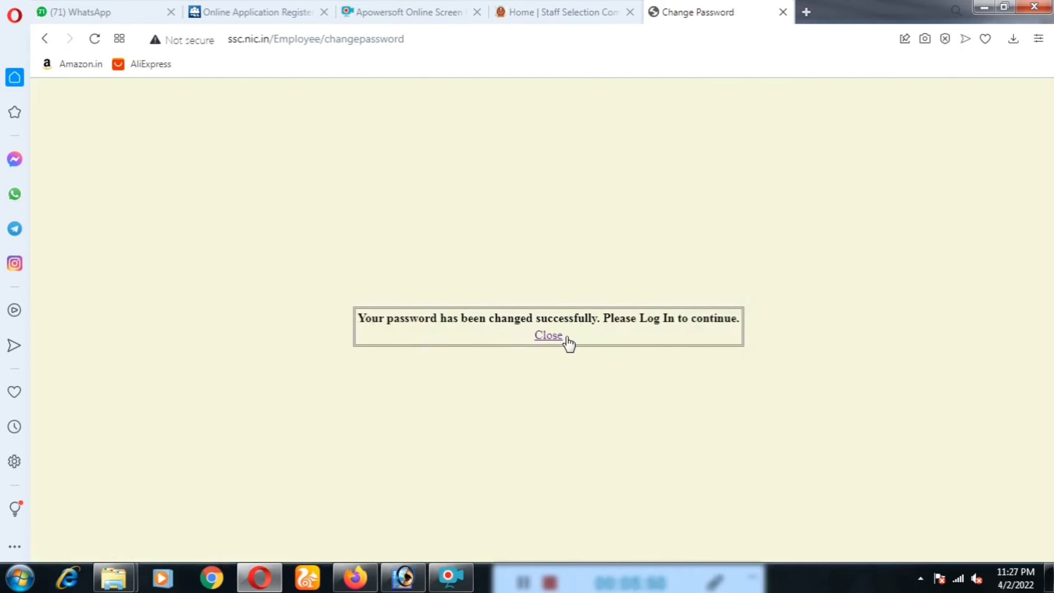
Close the success message and log in again with the new password and captcha.
click(547, 335)
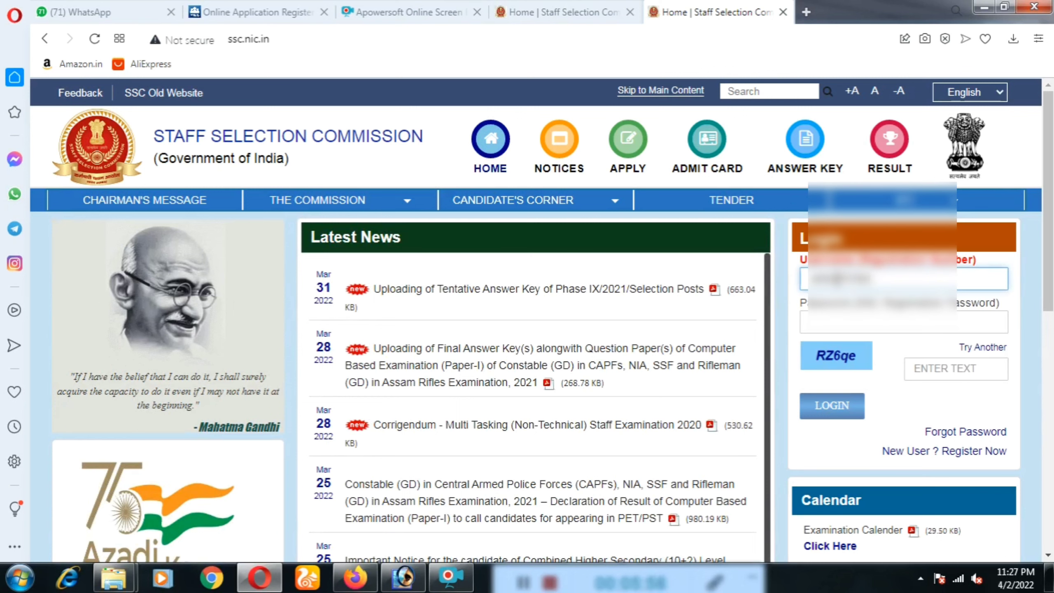
click(859, 322)
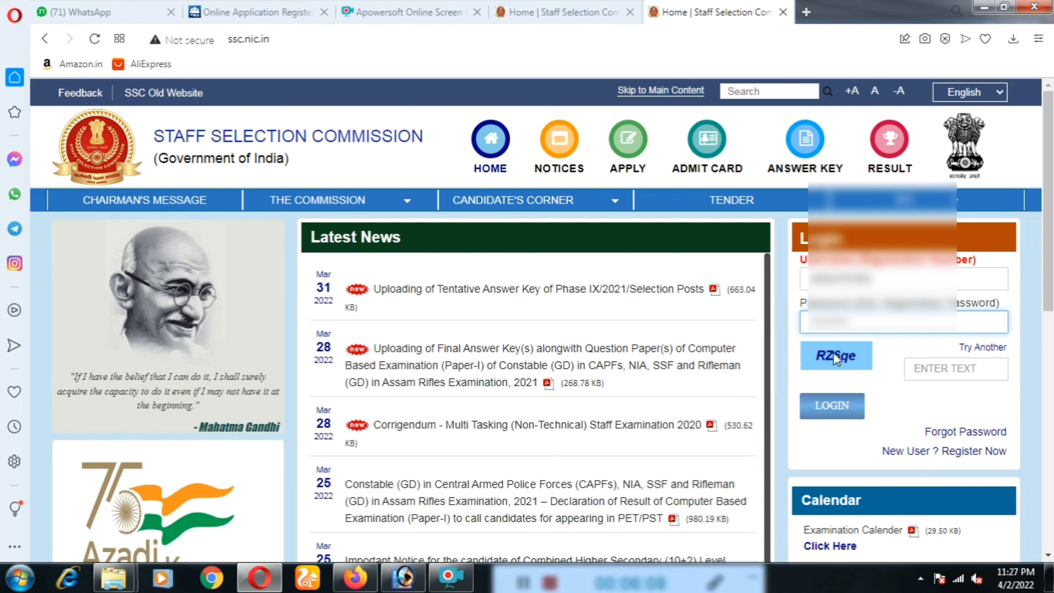
click(922, 367)
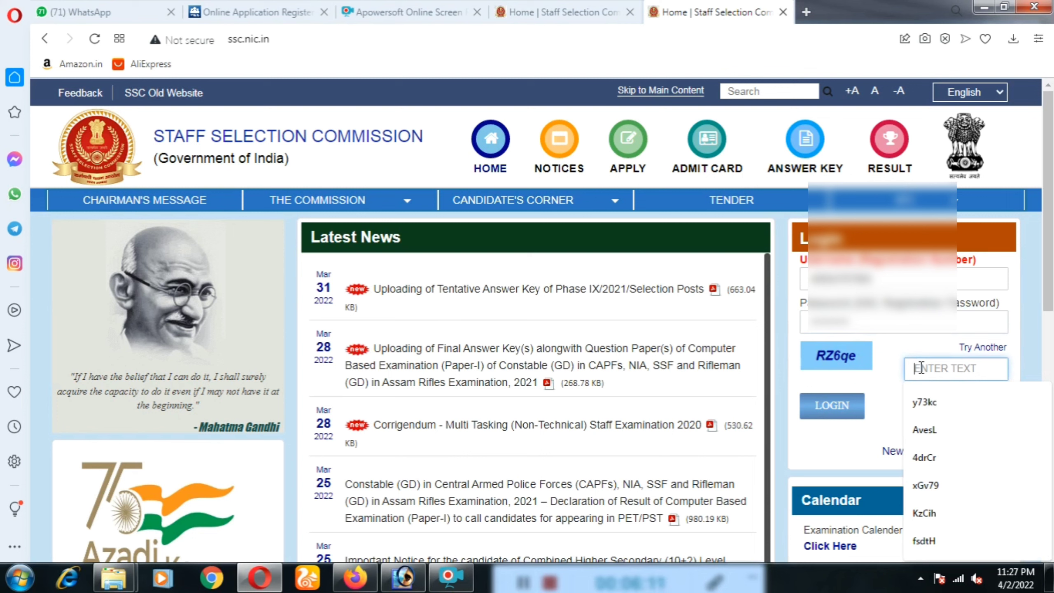
text(R)
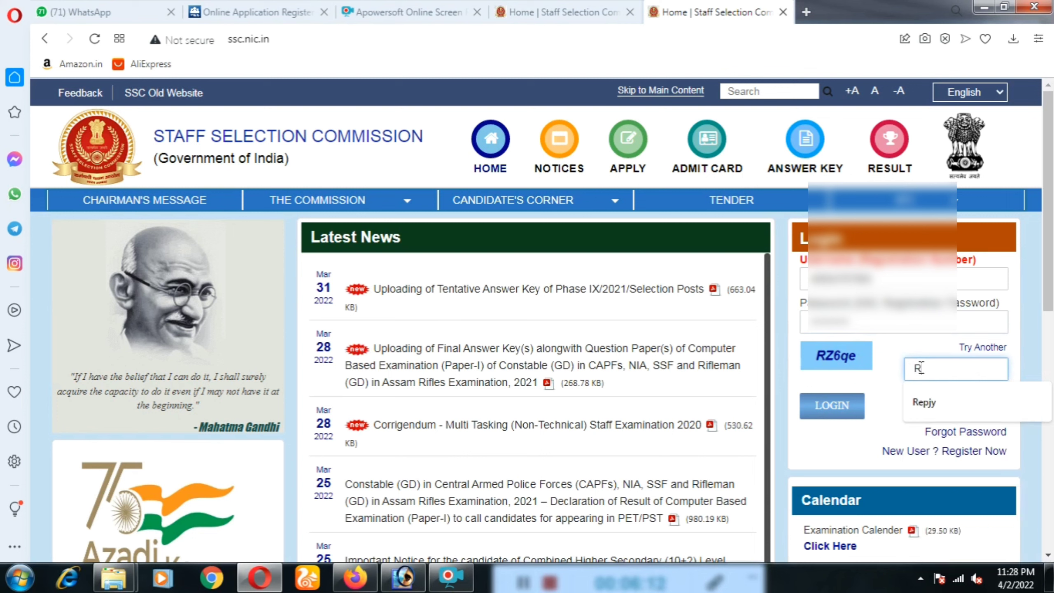
text(Z)
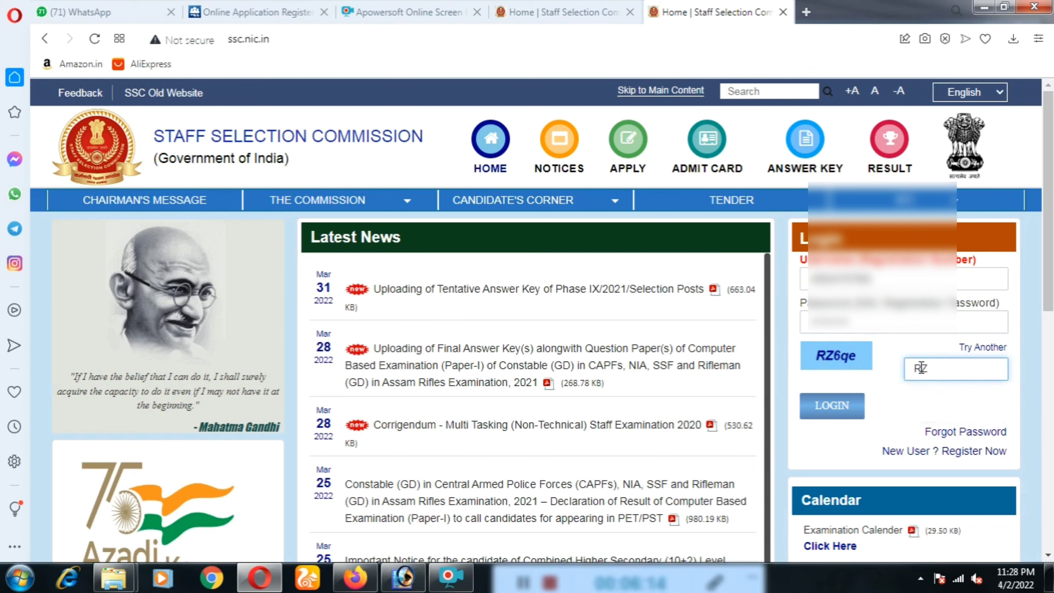
text(6qe)
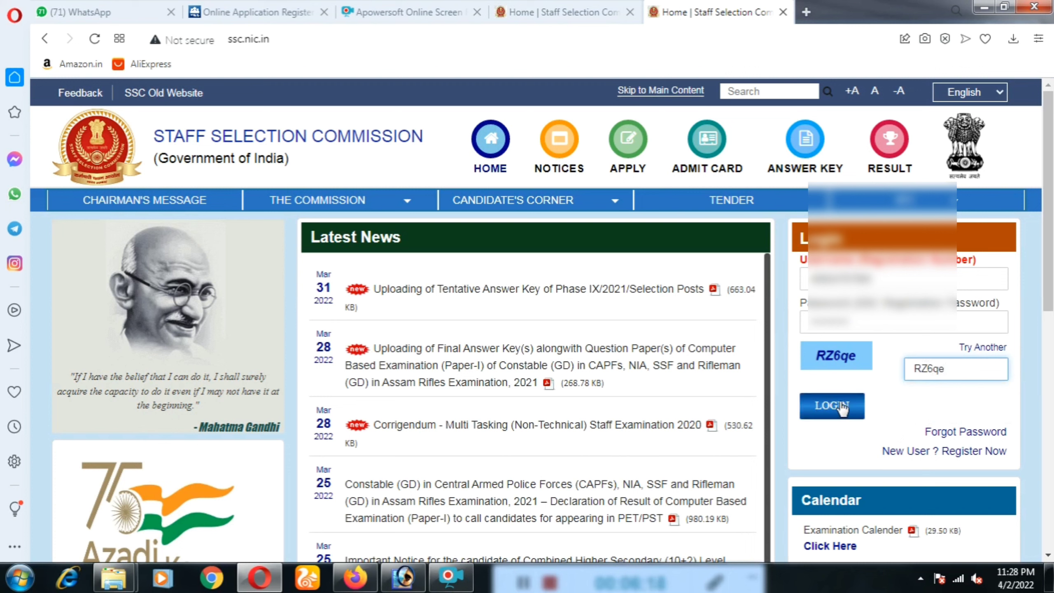
click(831, 407)
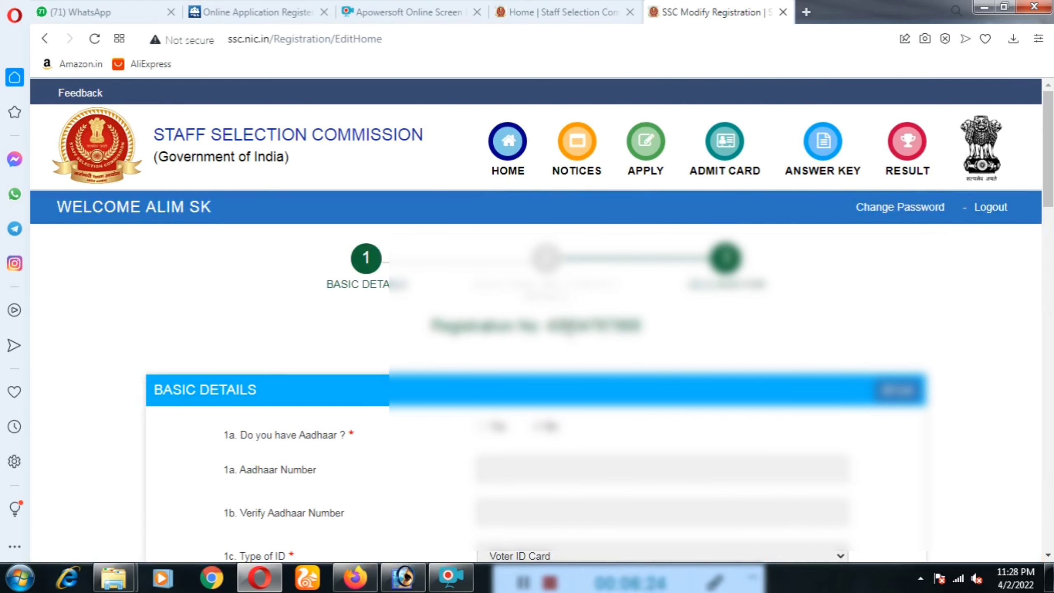
Leave the Basic Details page with Next and return to the Additional and Contact Details header.
scroll(634, 335, down, 1)
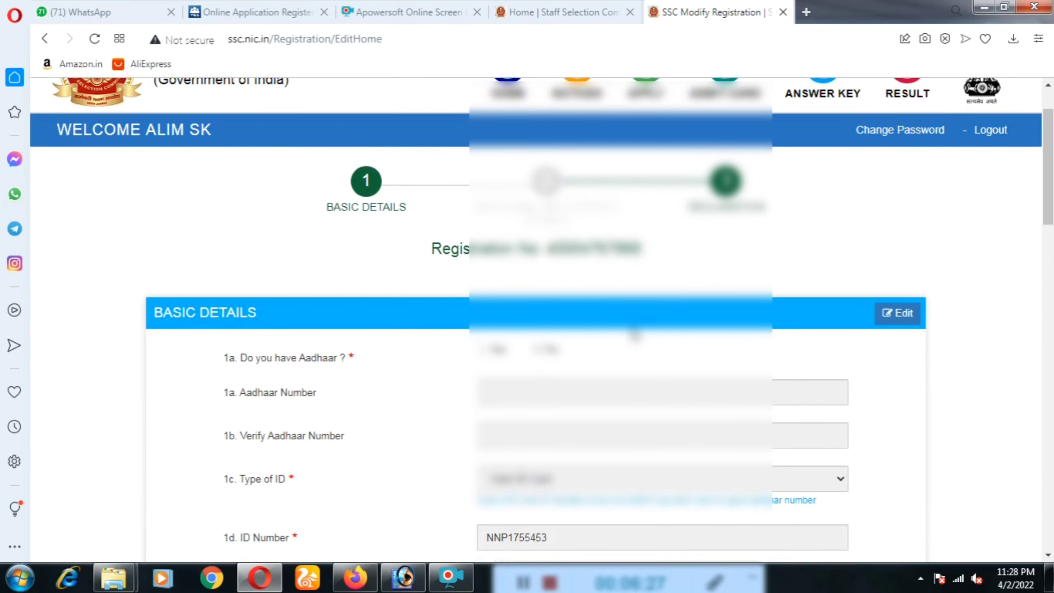
scroll(634, 334, down, 10)
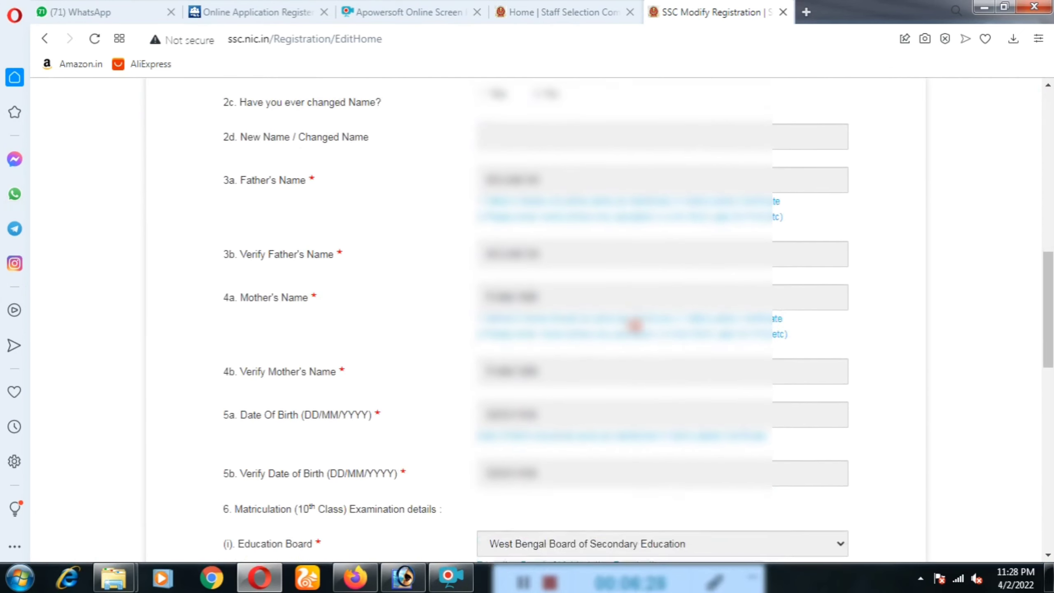
scroll(637, 331, down, 7)
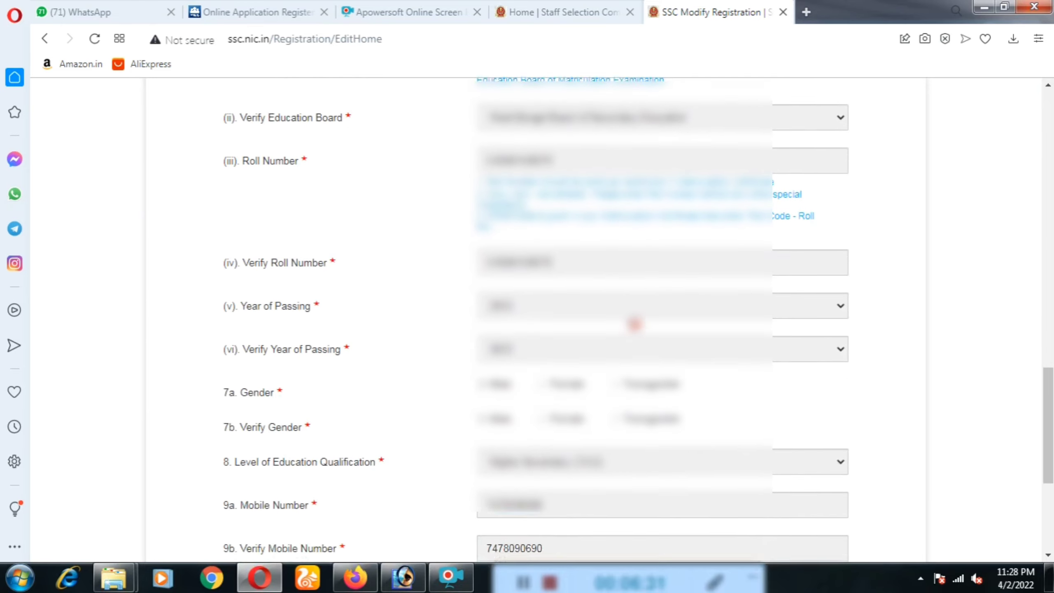
click(538, 439)
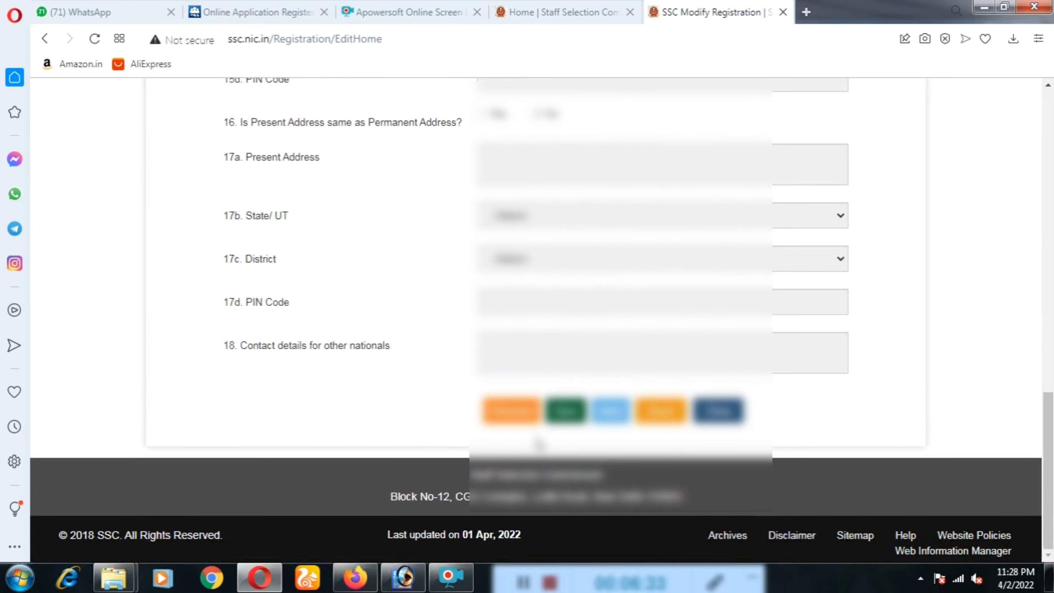
scroll(707, 296, up, 7)
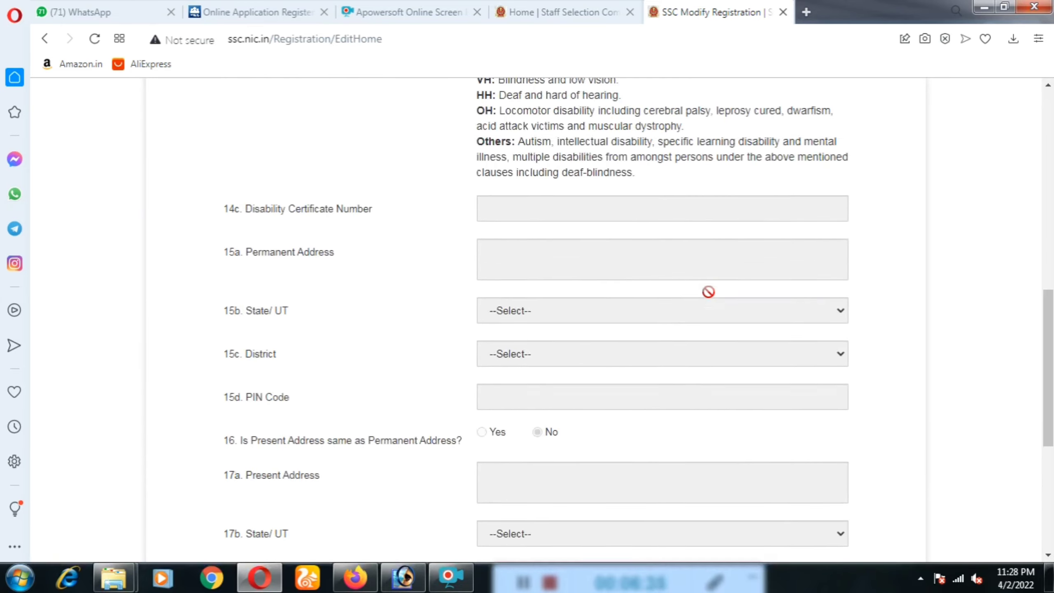
scroll(708, 291, up, 5)
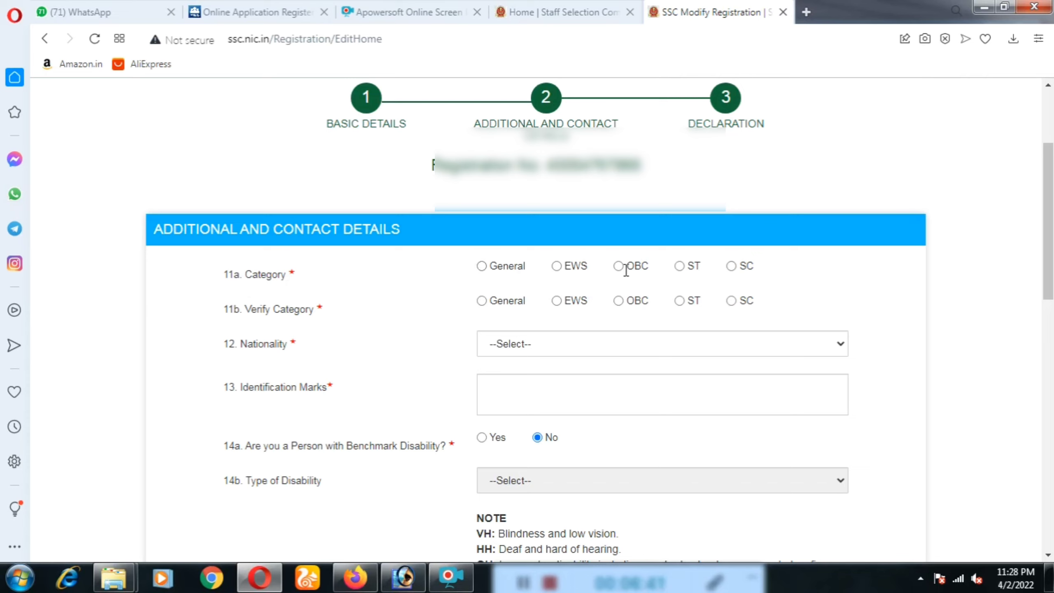
Set category and verified category to General and nationality to Citizen of India.
click(482, 266)
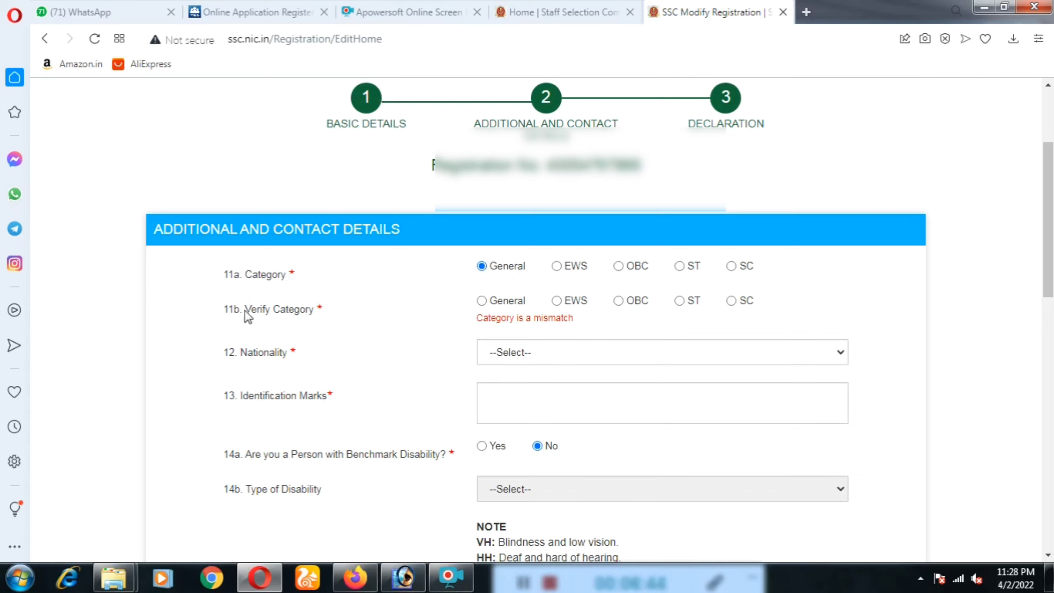
click(482, 301)
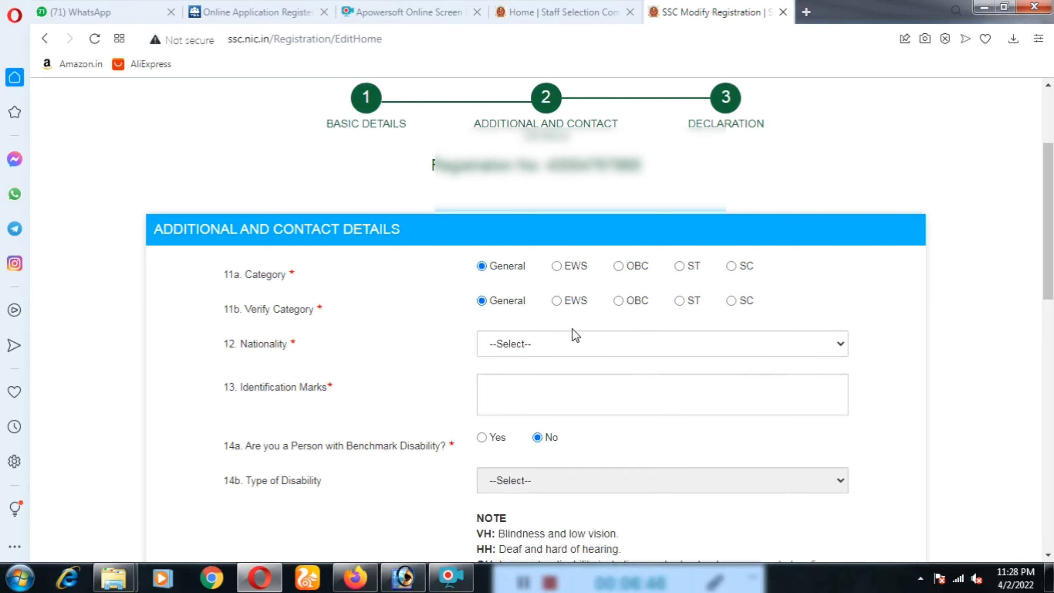
click(530, 346)
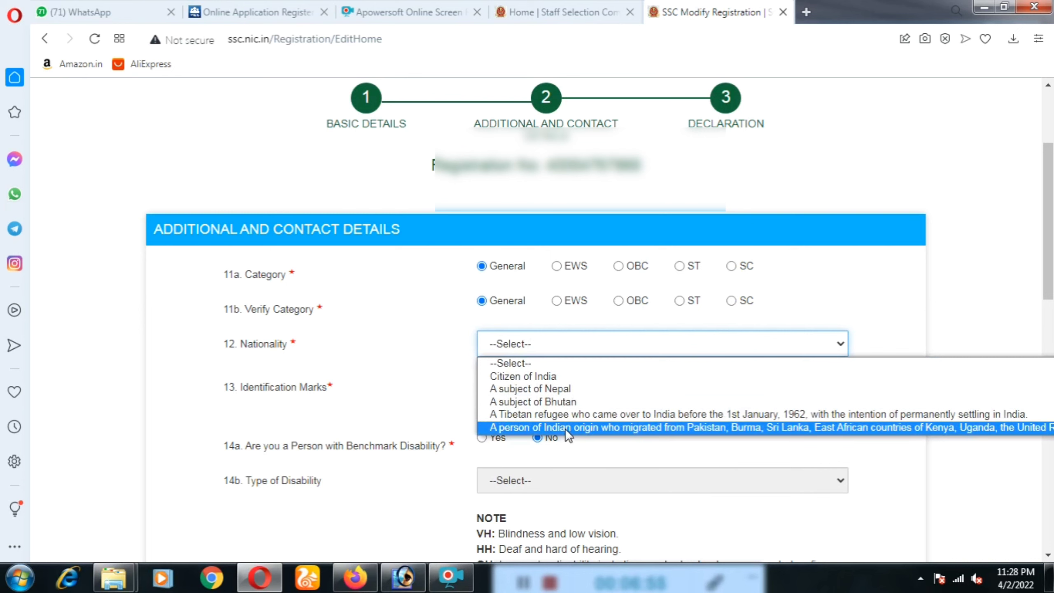
click(532, 377)
Enter NO for identification marks and leave benchmark disability at No.
scroll(532, 378, down, 1)
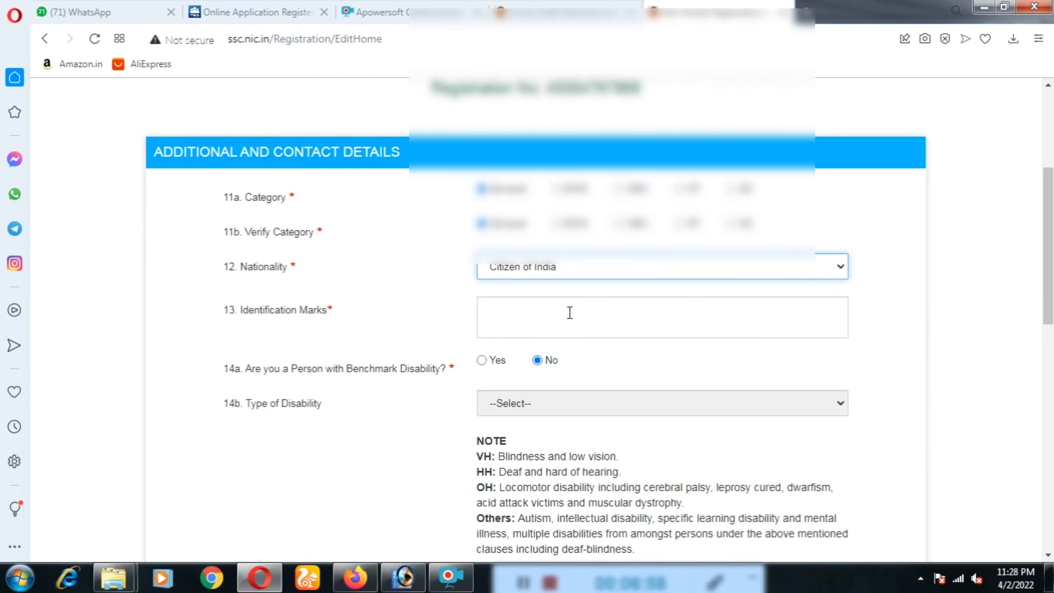
click(569, 312)
text(N)
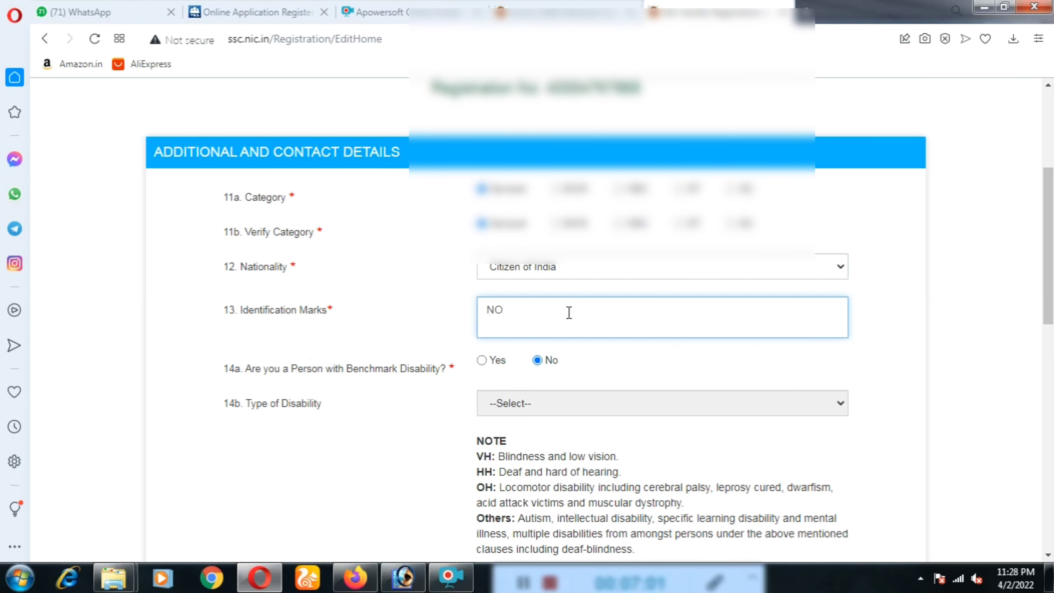
text(O)
scroll(569, 312, down, 1)
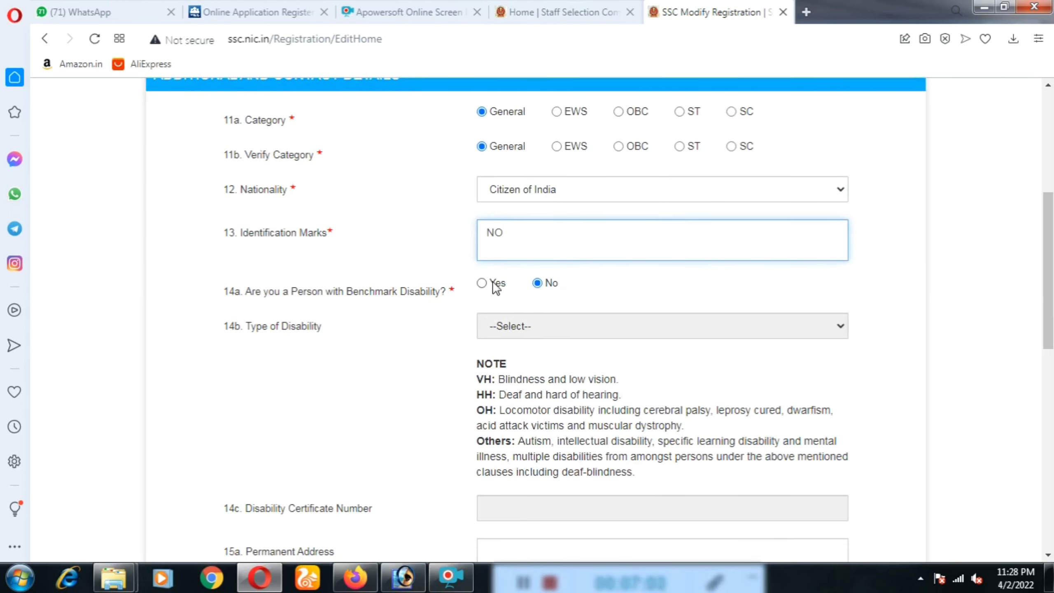
click(482, 287)
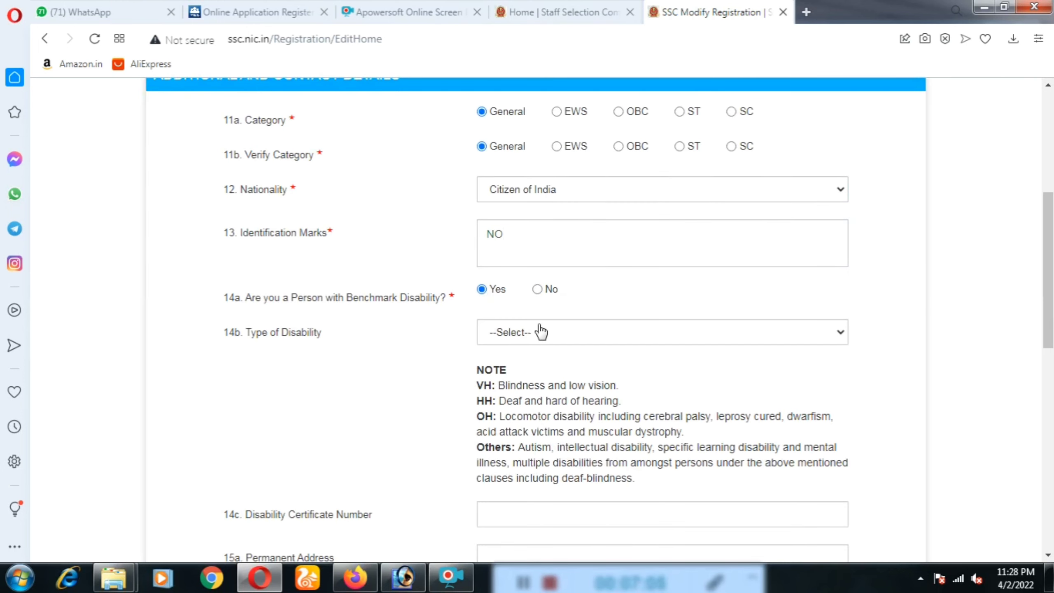
click(542, 331)
click(533, 336)
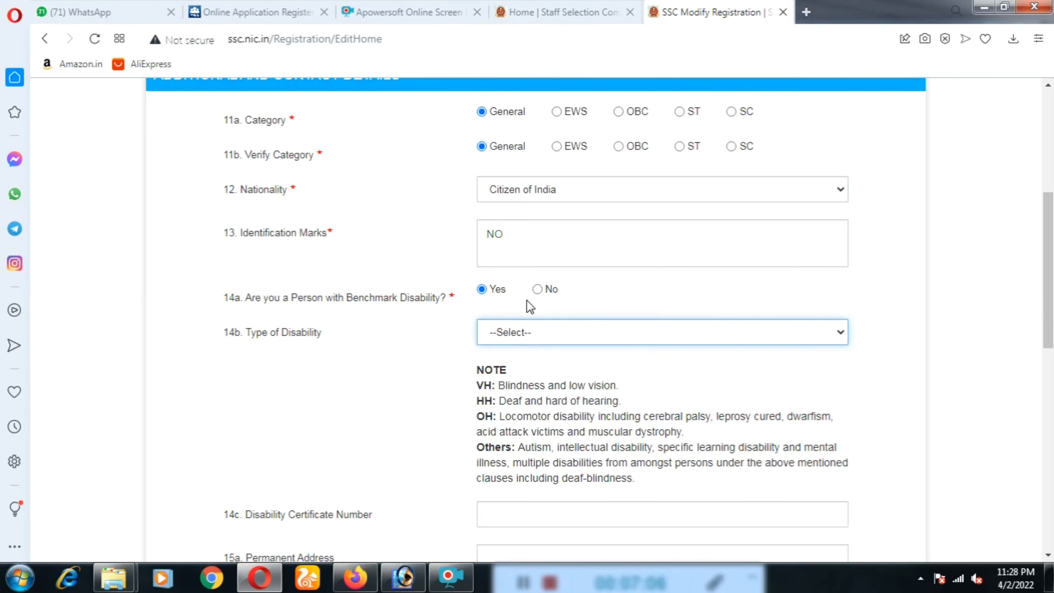
click(537, 289)
scroll(537, 294, down, 3)
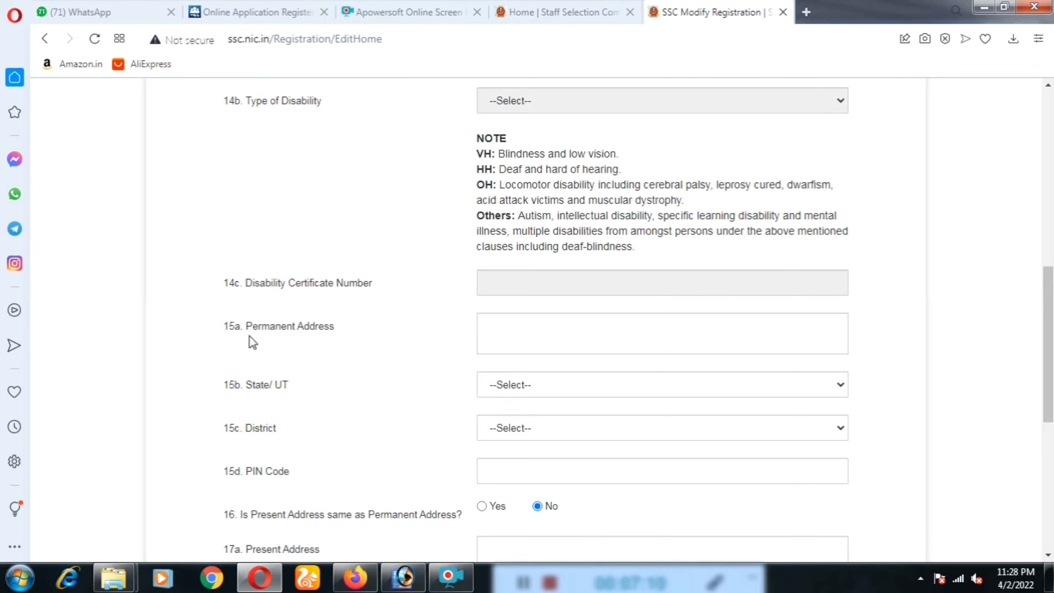
Give the permanent address state West Bengal, district Murshidabad, and enter its PIN code.
scroll(367, 333, down, 1)
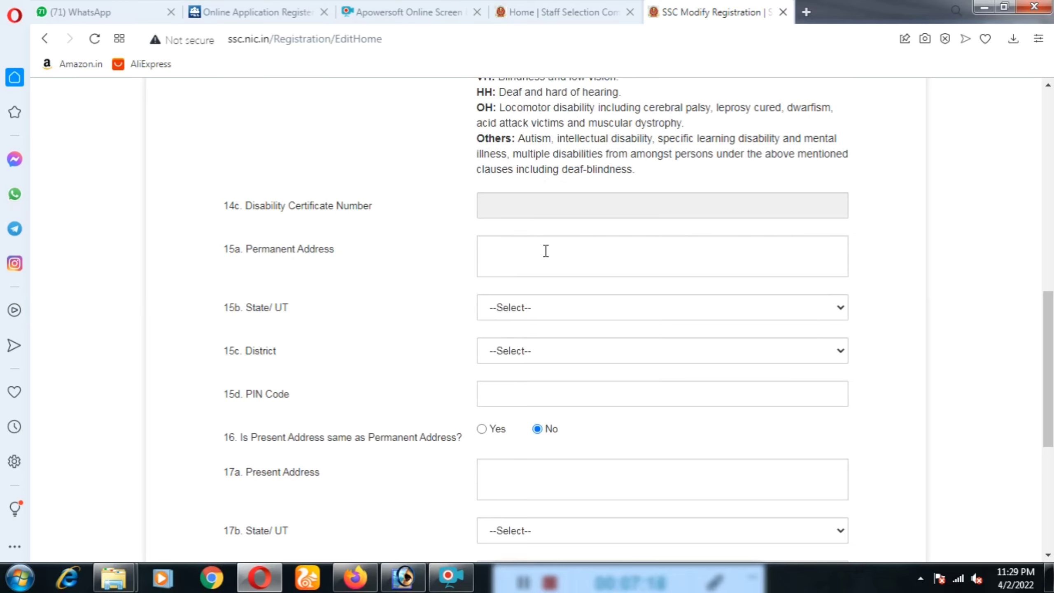
scroll(546, 252, down, 2)
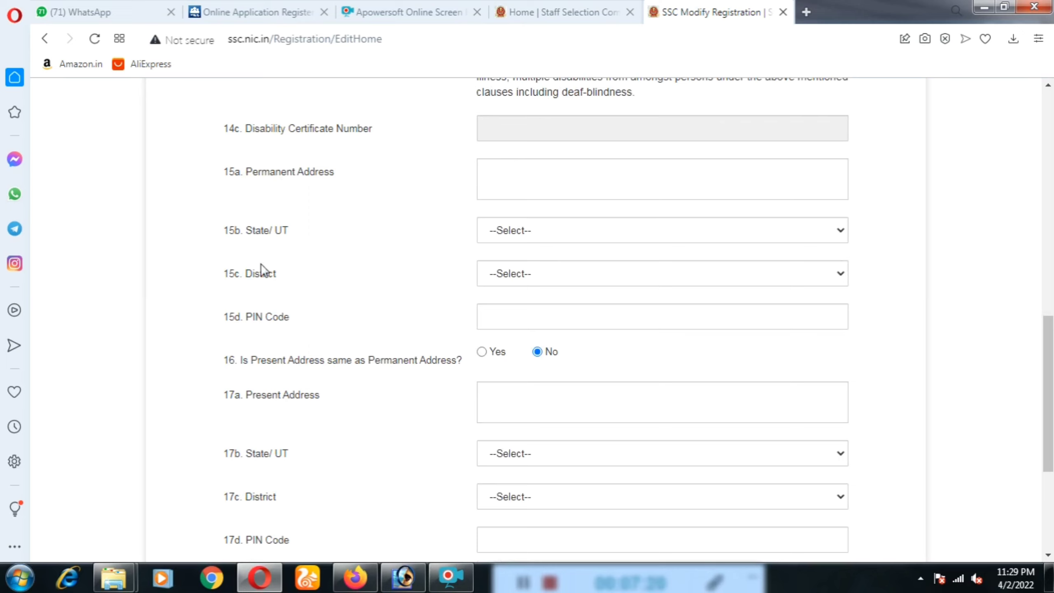
click(518, 236)
scroll(572, 309, down, 6)
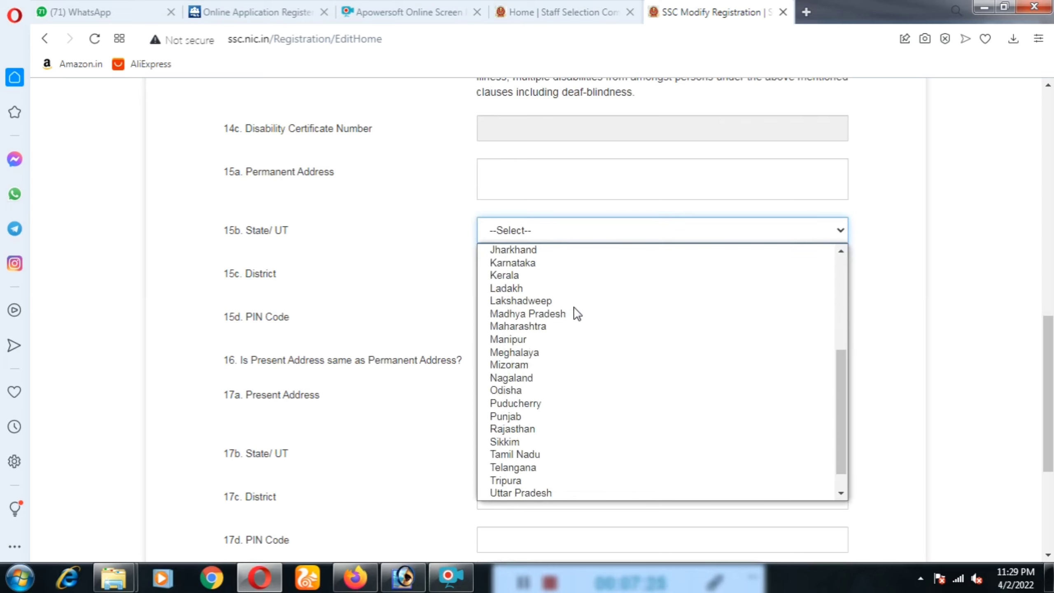
click(529, 494)
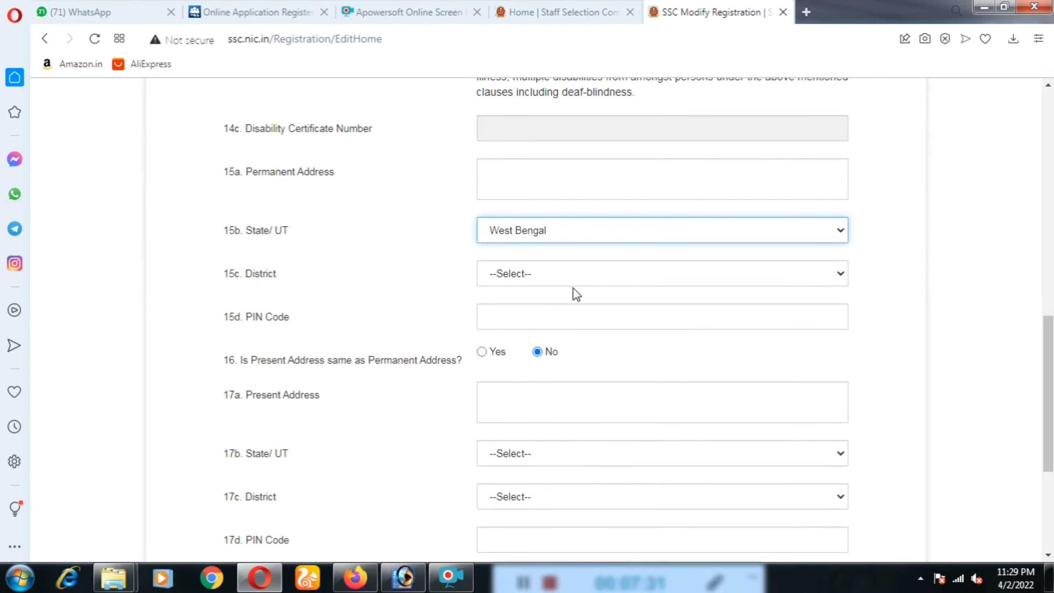
click(555, 279)
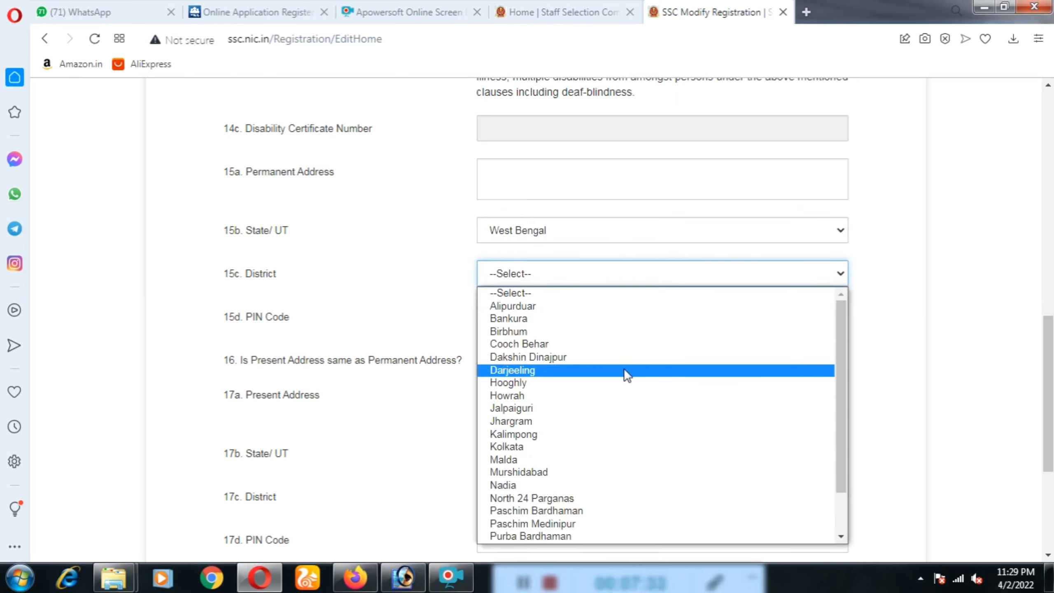
click(526, 472)
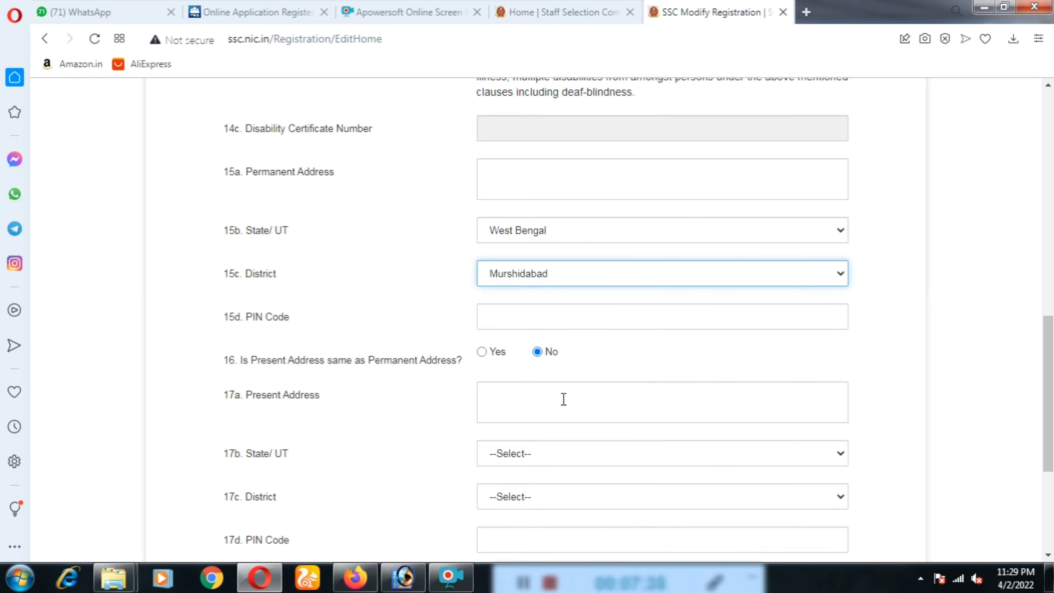
click(490, 323)
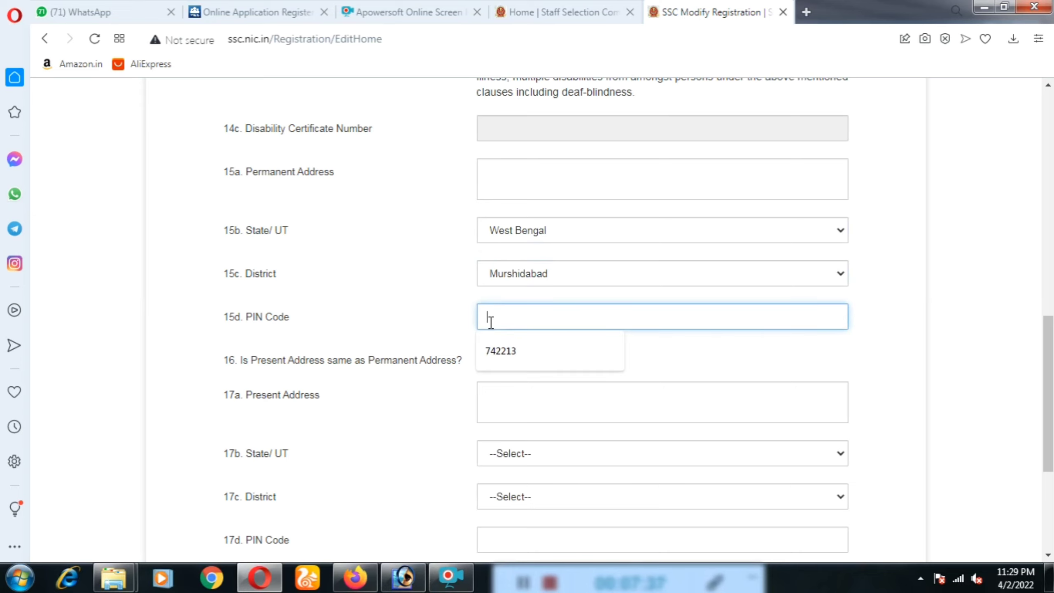
text(7422213)
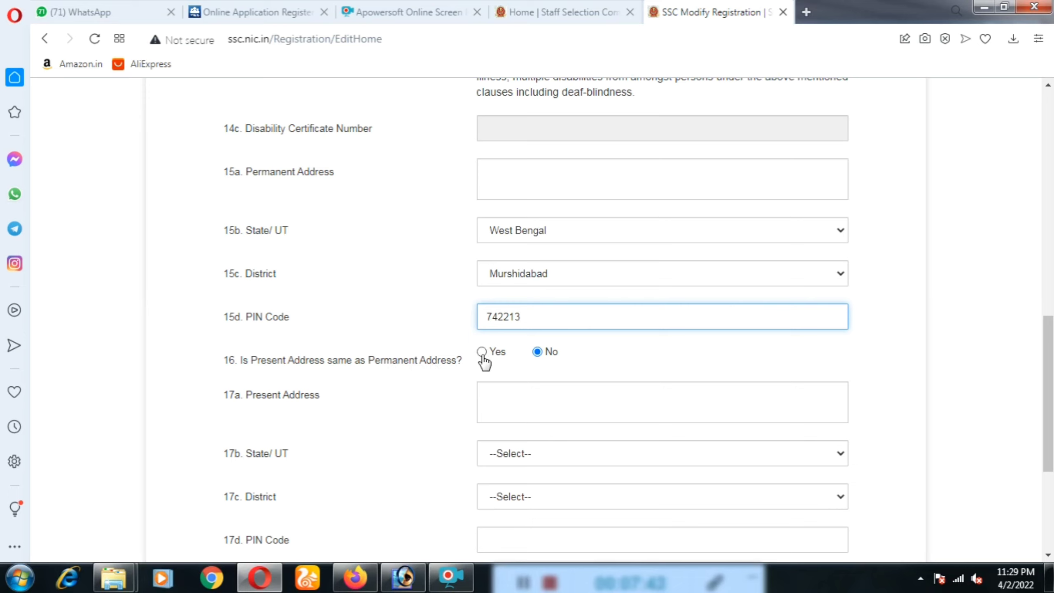
Mark the present address as same as permanent and save the contact details.
scroll(482, 355, down, 2)
click(481, 275)
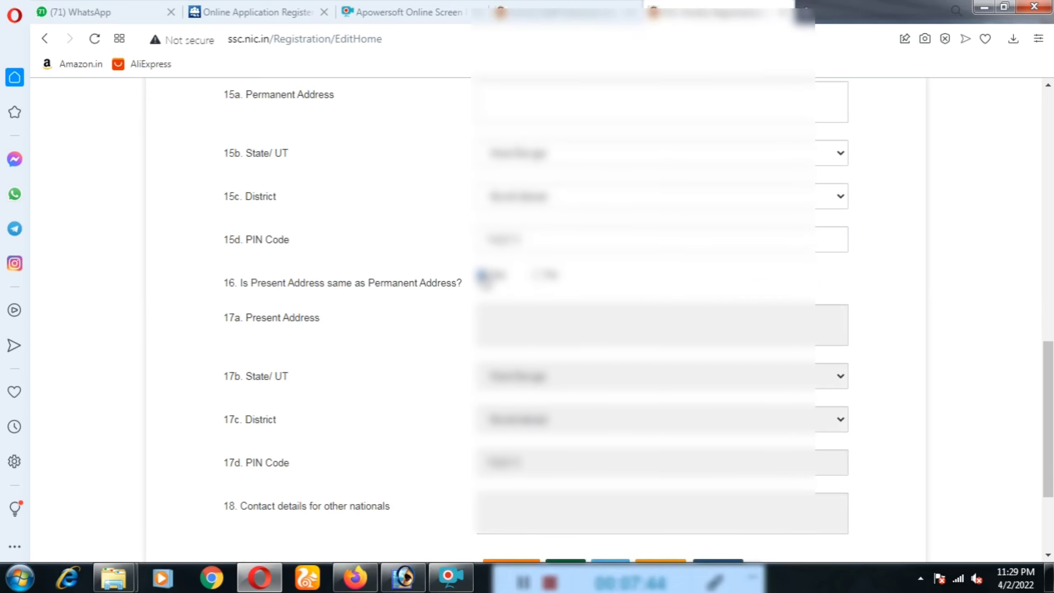
scroll(486, 282, down, 4)
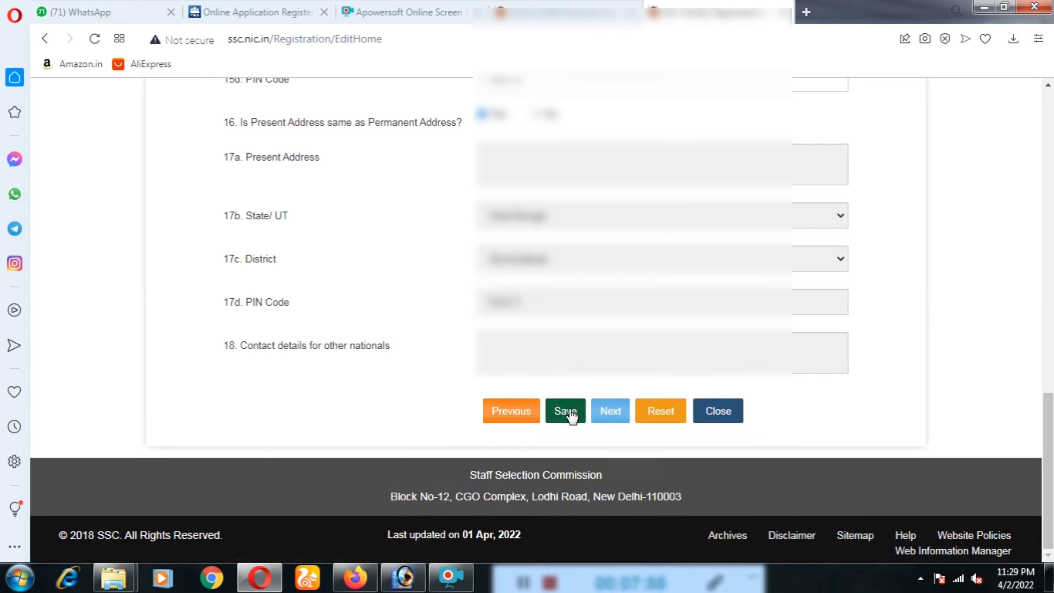
click(523, 179)
click(576, 413)
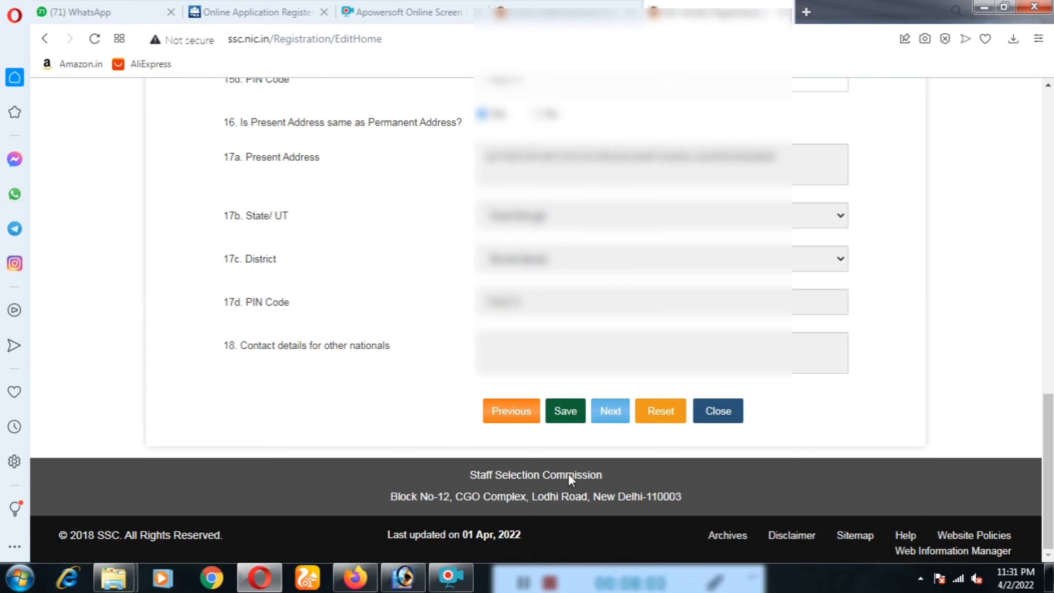
click(564, 411)
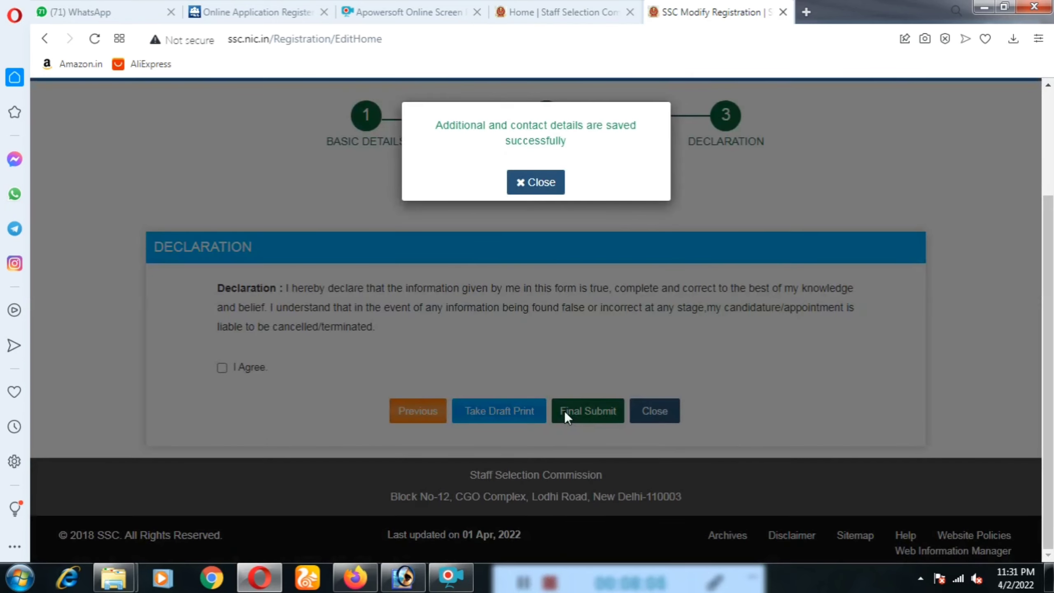
Dismiss the saved message, tick I Agree on the Declaration, and Final Submit.
click(545, 183)
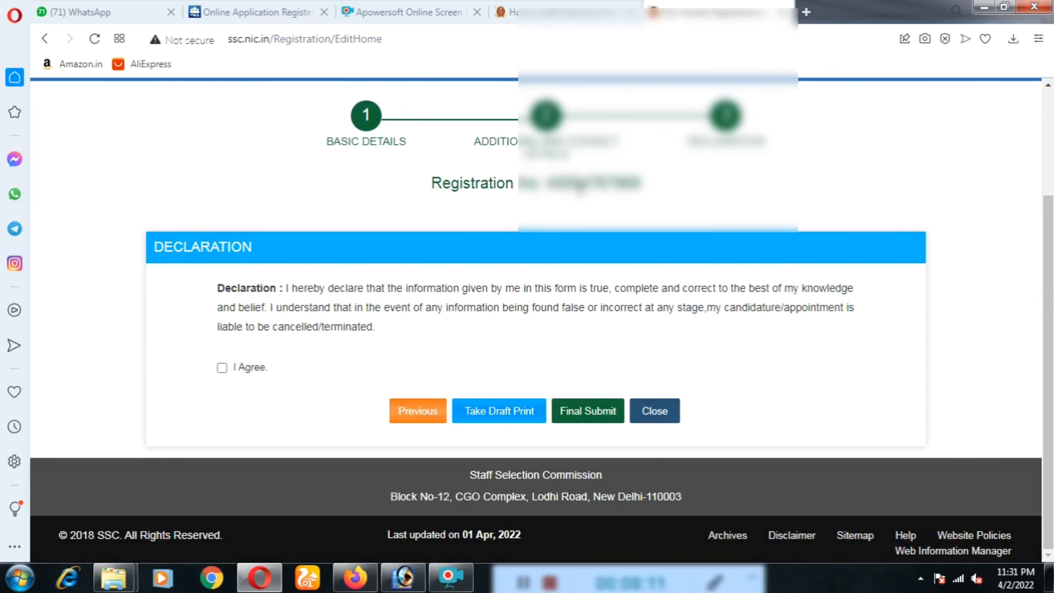
click(232, 371)
click(585, 415)
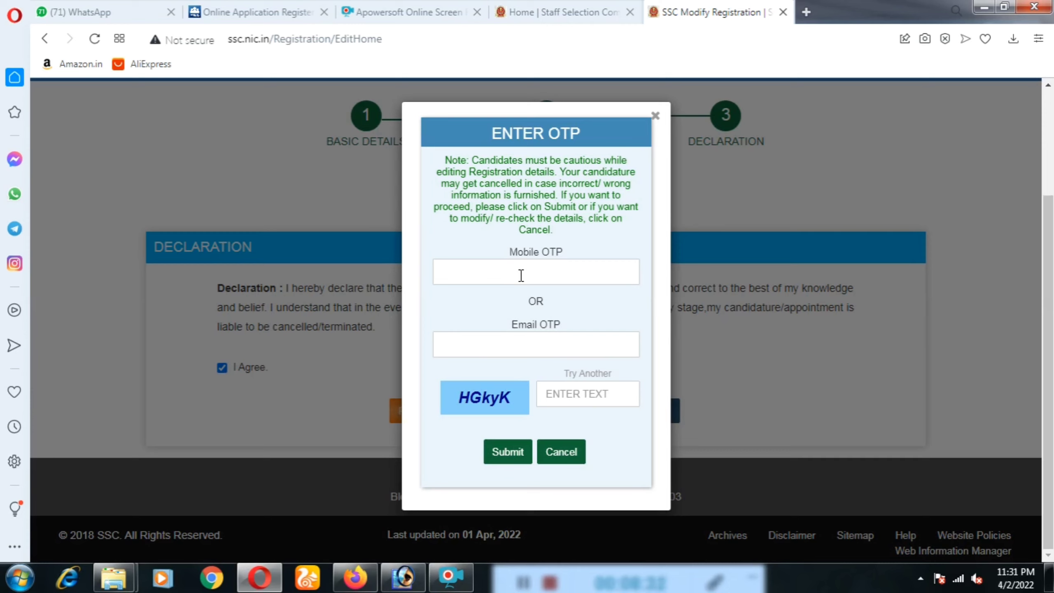
Enter the e-mail OTP and captcha text, submit, and acknowledge the success message.
click(504, 336)
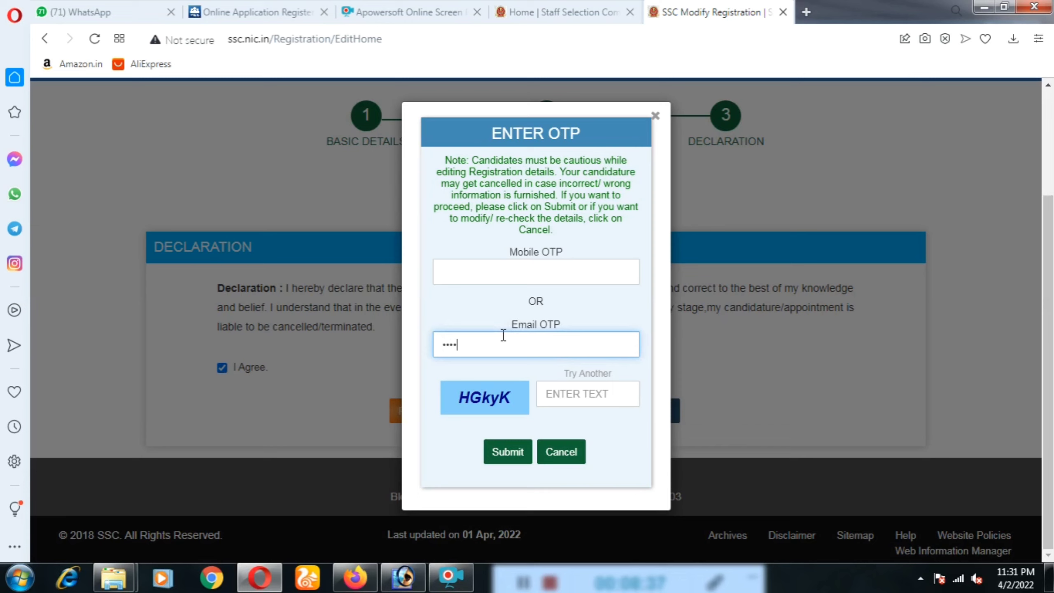
click(557, 398)
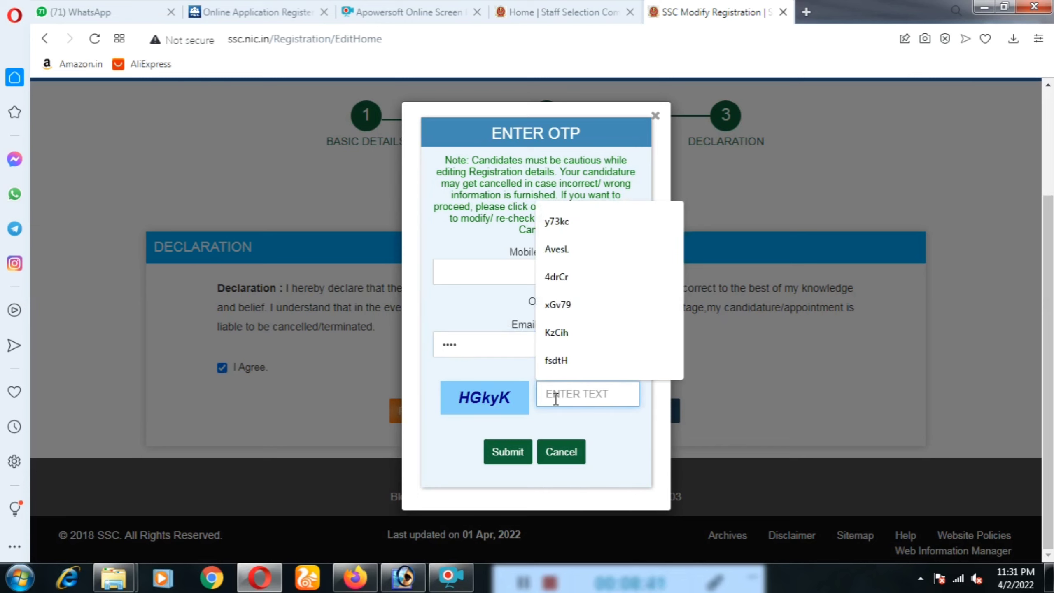
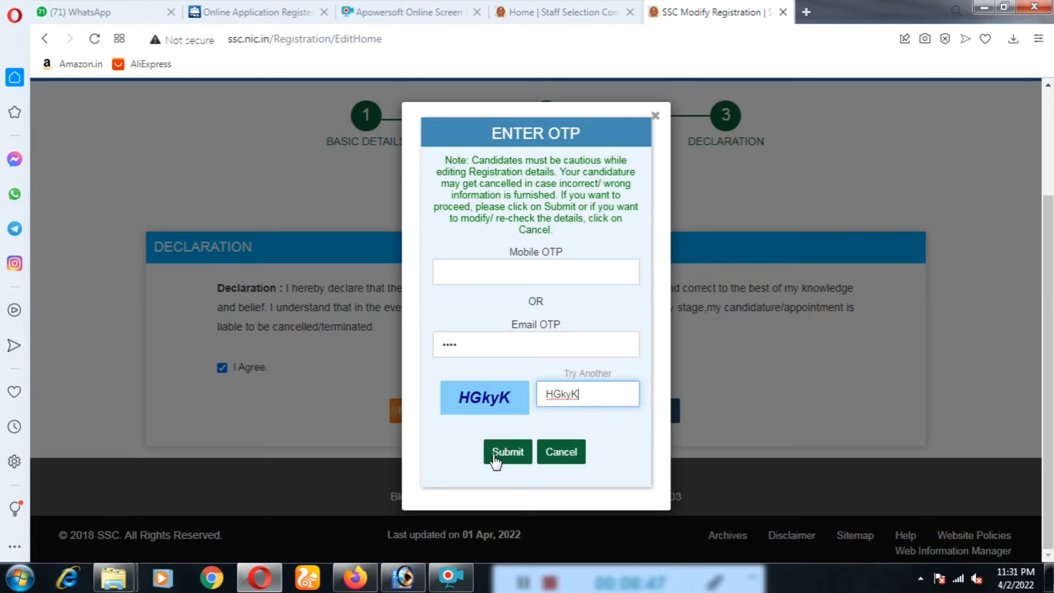
click(519, 451)
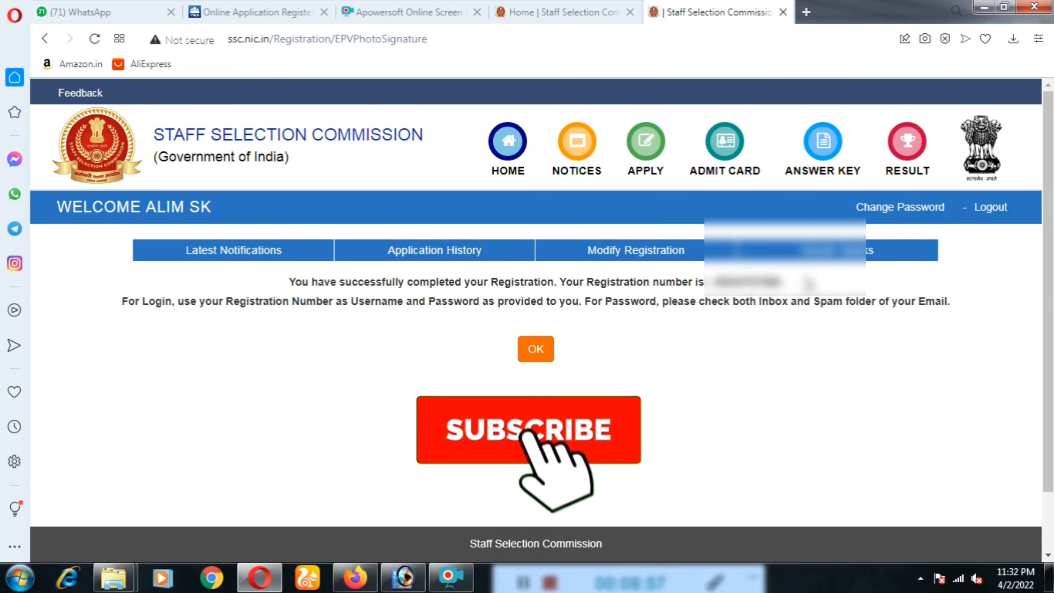
click(536, 350)
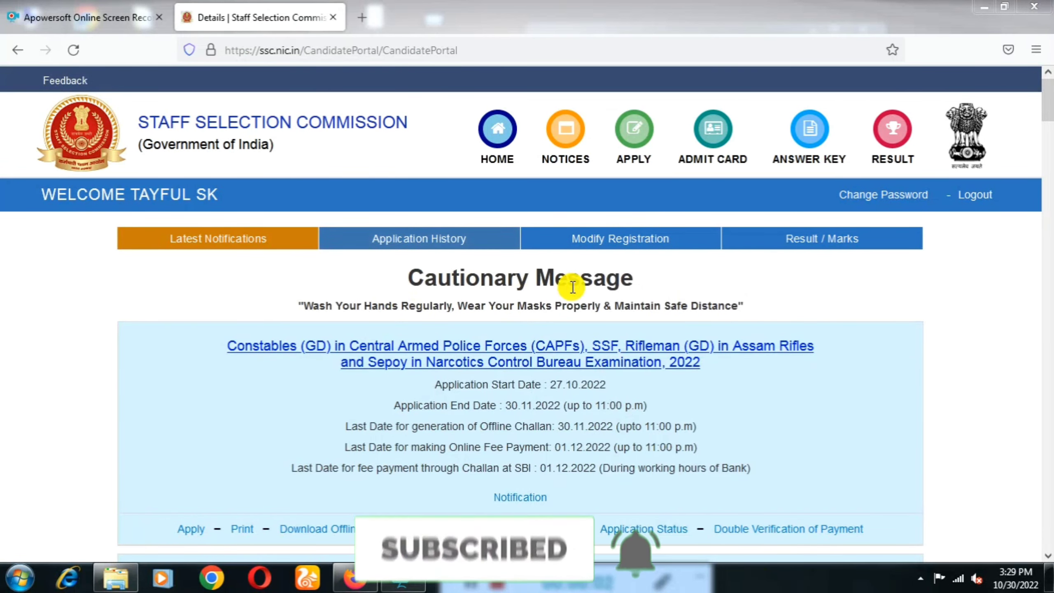
Open the Apply link under the Constables (GD) 2022 notification on the candidate portal.
drag(1050, 112, 1052, 125)
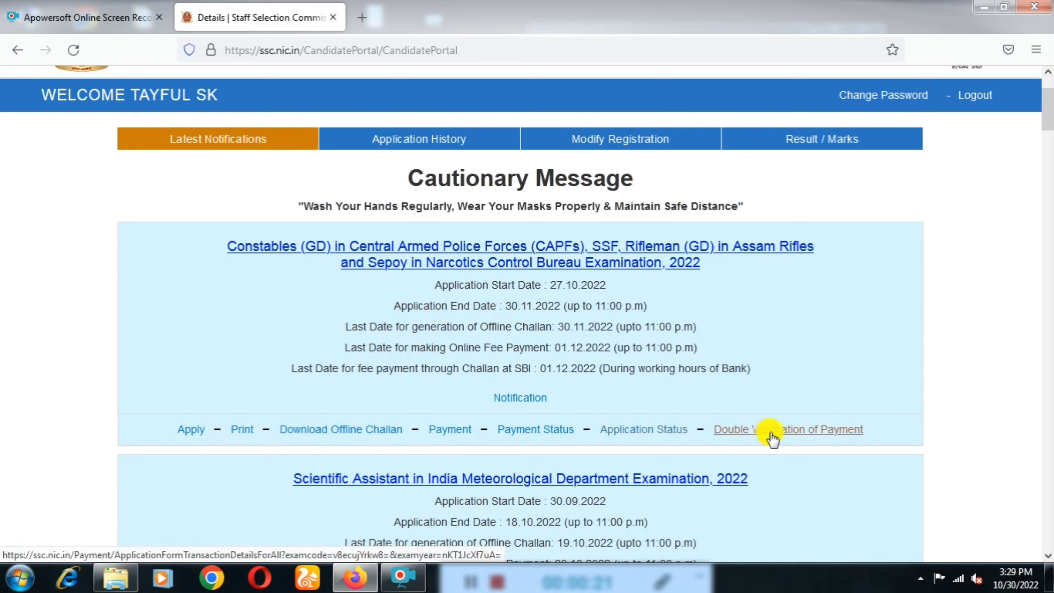
click(191, 432)
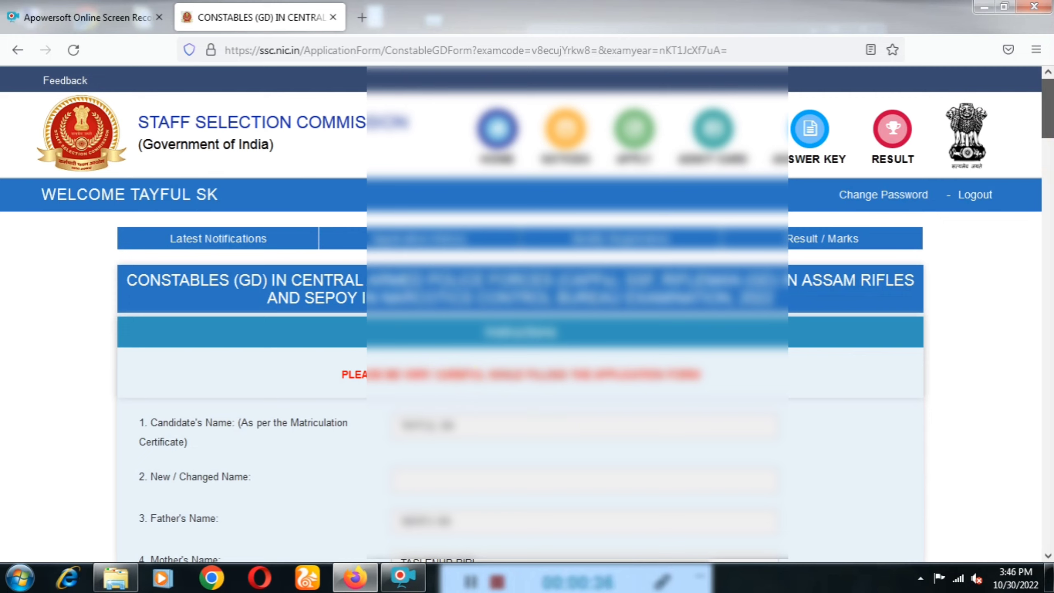
Answer No to question 14.1 on Ex-Servicemen status.
scroll(1048, 133, down, 5)
scroll(1048, 133, down, 3)
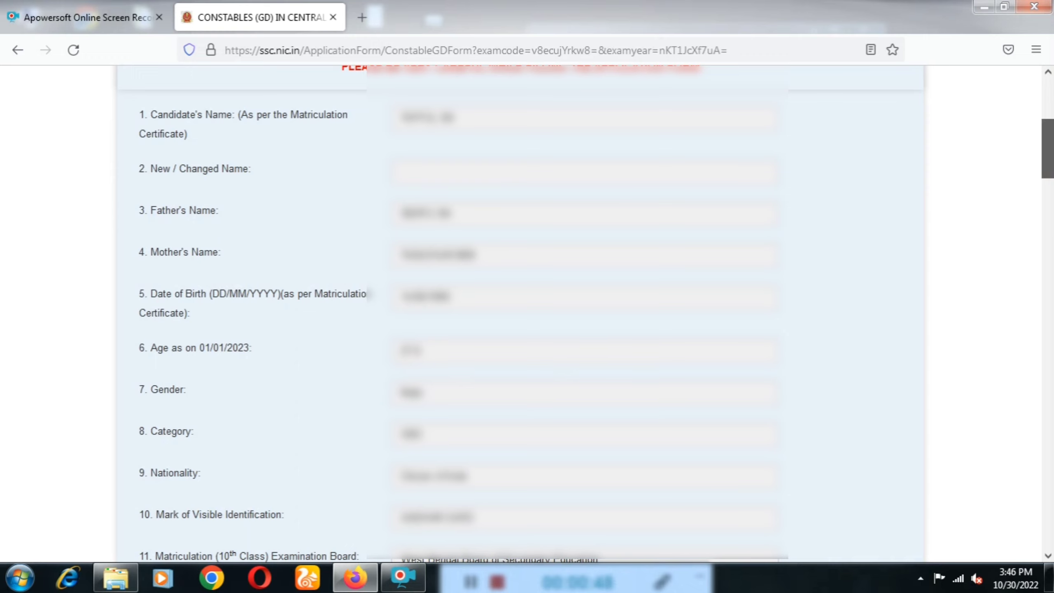
drag(1051, 170, 1050, 187)
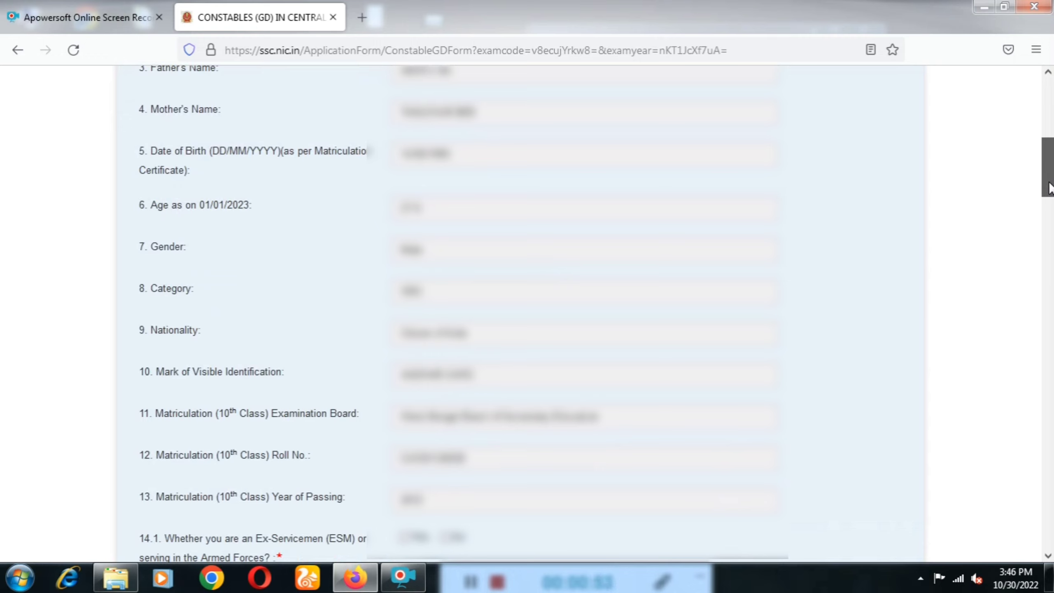
drag(1050, 187, 1052, 222)
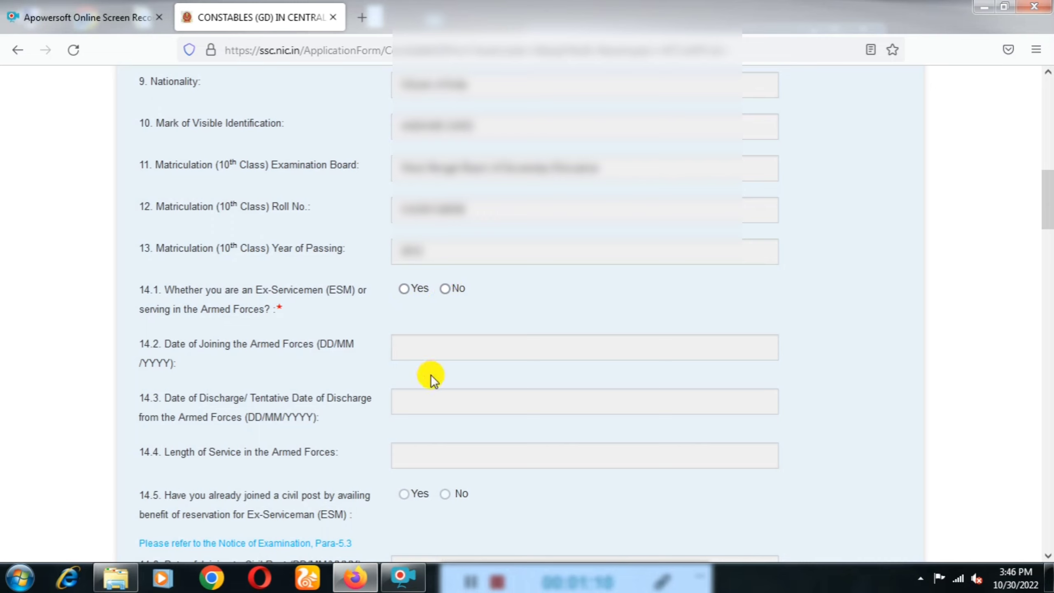
click(443, 289)
Answer No to question 15.1 on seeking age relaxation.
scroll(1050, 224, down, 8)
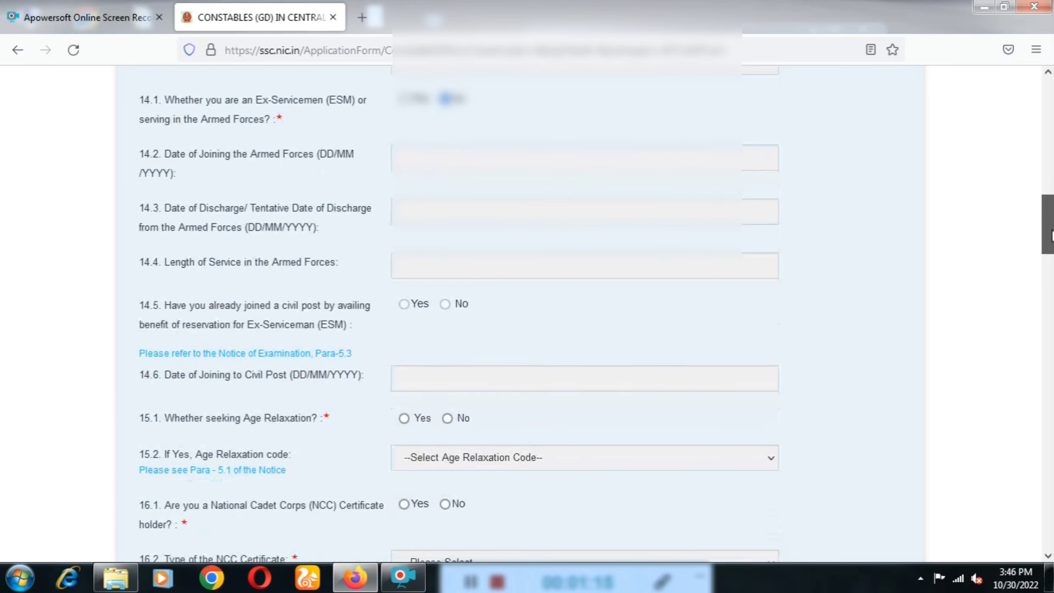
drag(1051, 234, 1050, 257)
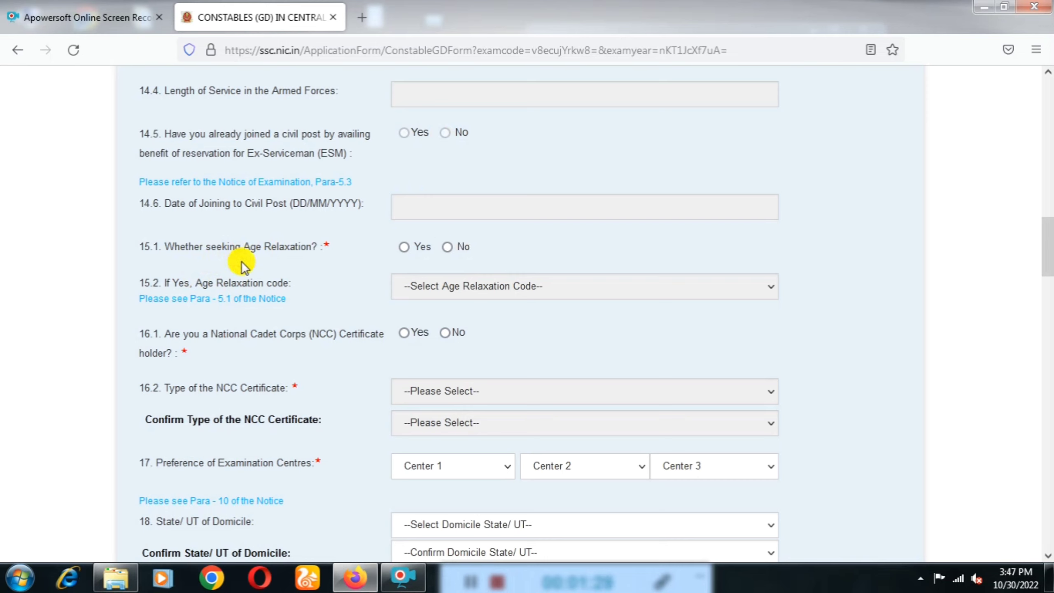
click(408, 251)
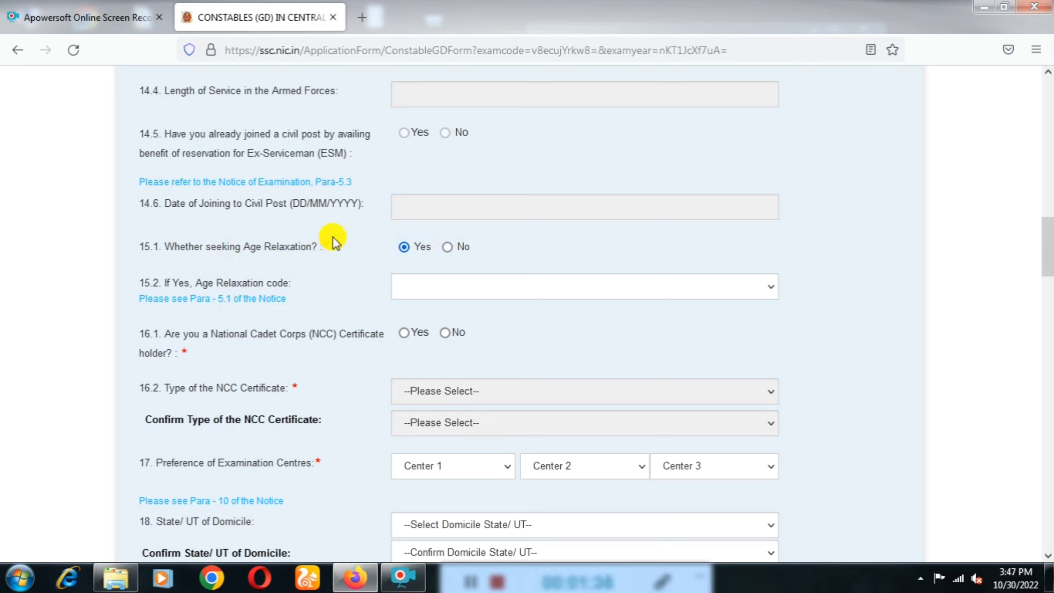
click(456, 252)
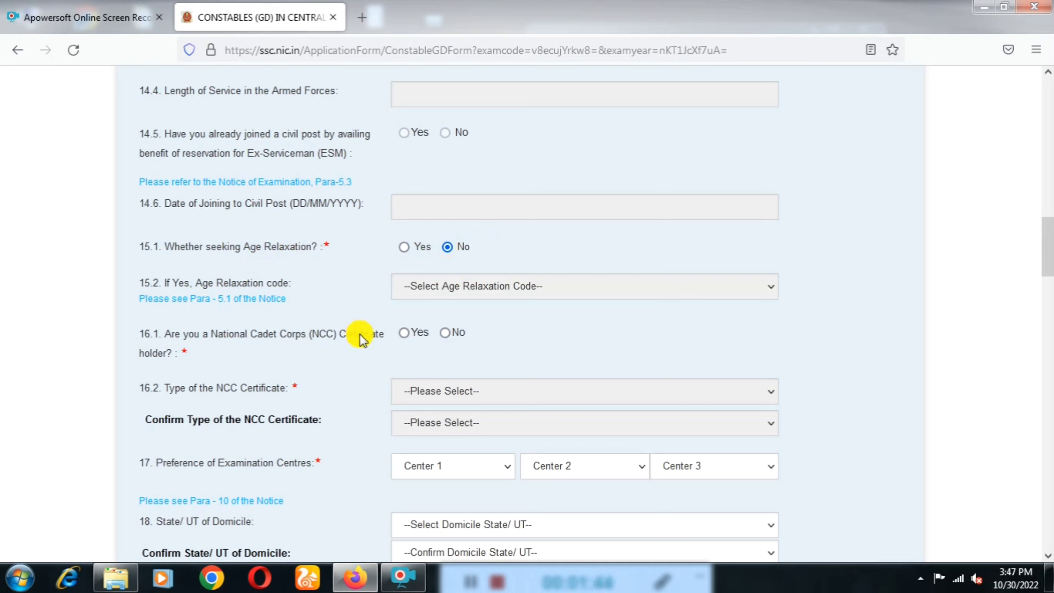
Answer No to question 16.1 on holding an NCC certificate.
click(404, 333)
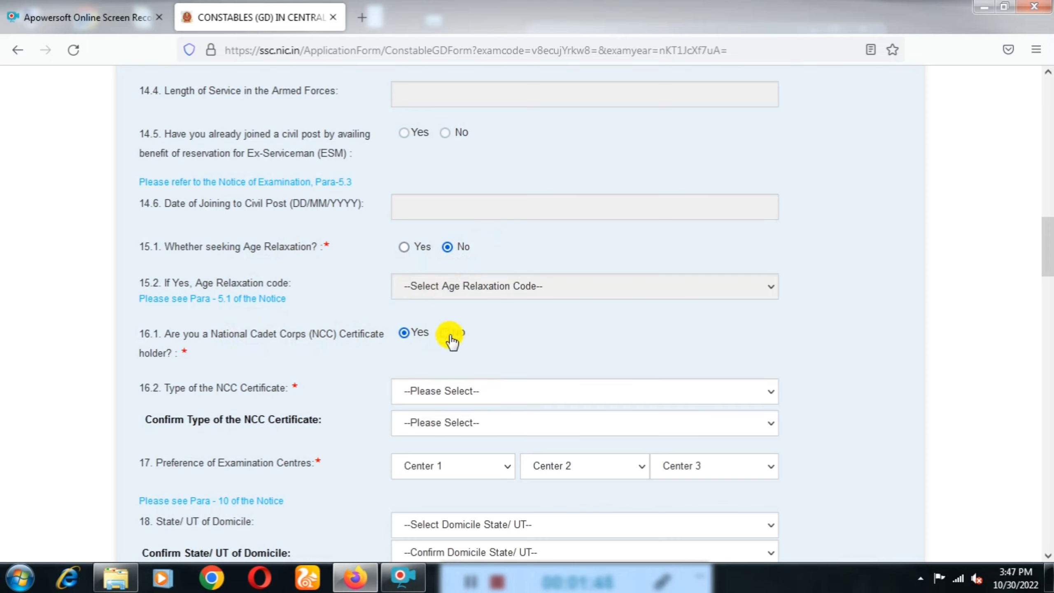
click(460, 397)
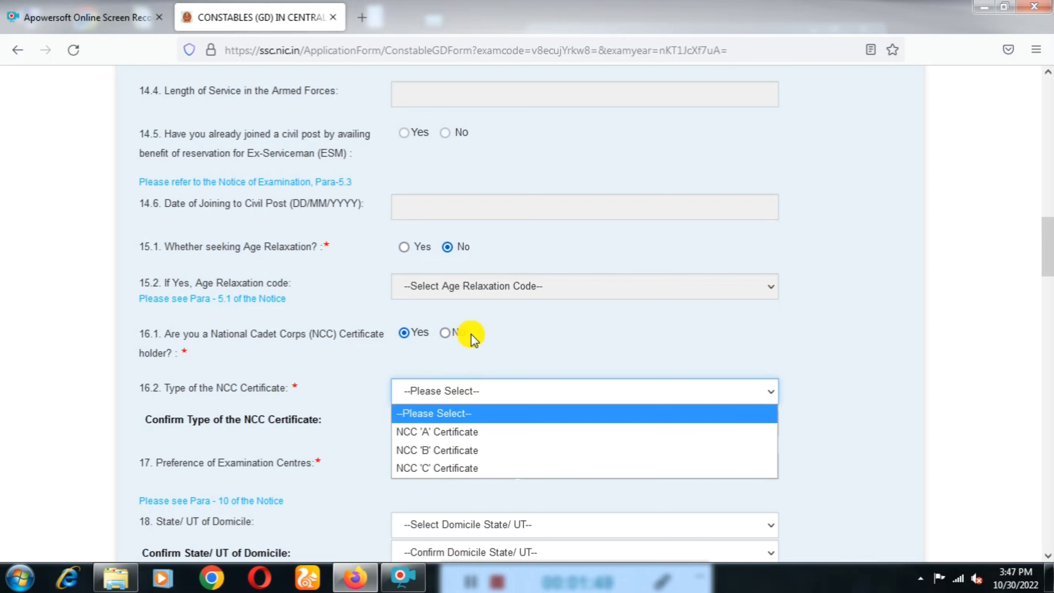
click(445, 333)
scroll(483, 328, down, 2)
scroll(482, 328, down, 2)
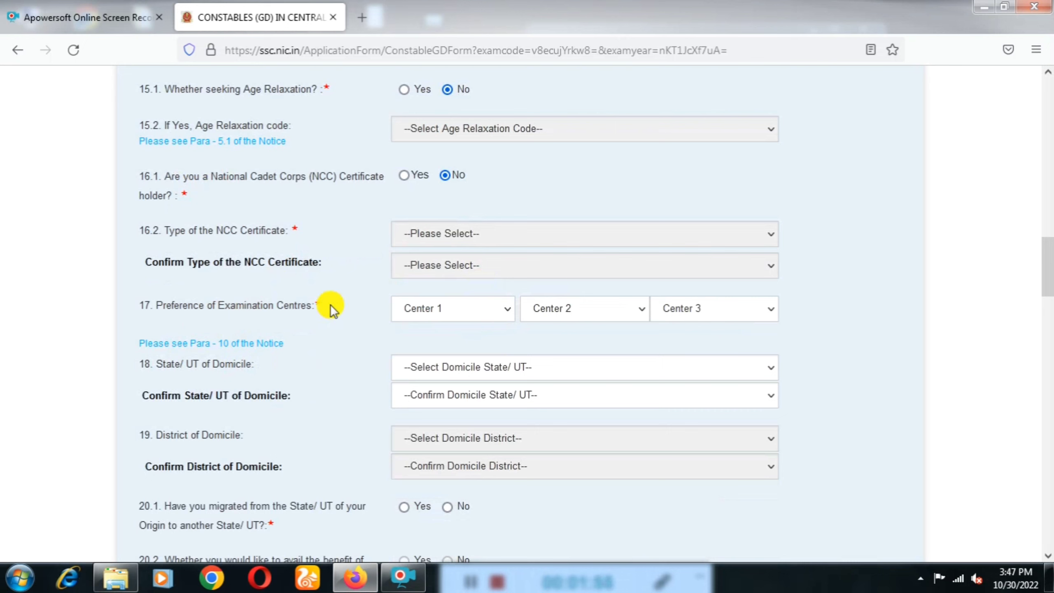
Choose ER-Kolkata(4410) as the first examination centre preference.
click(423, 307)
scroll(467, 360, down, 2)
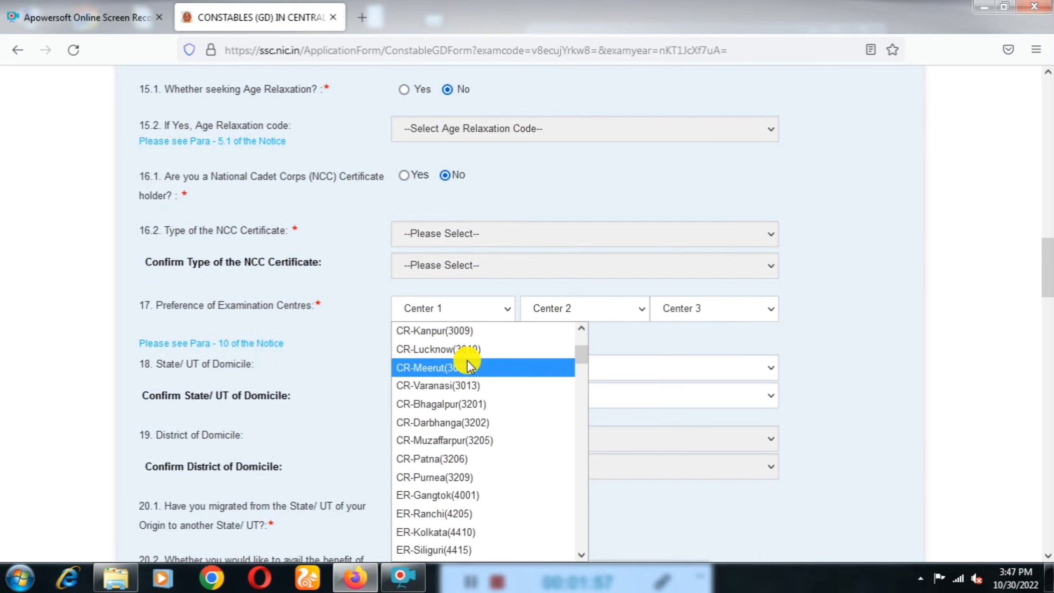
scroll(467, 360, down, 2)
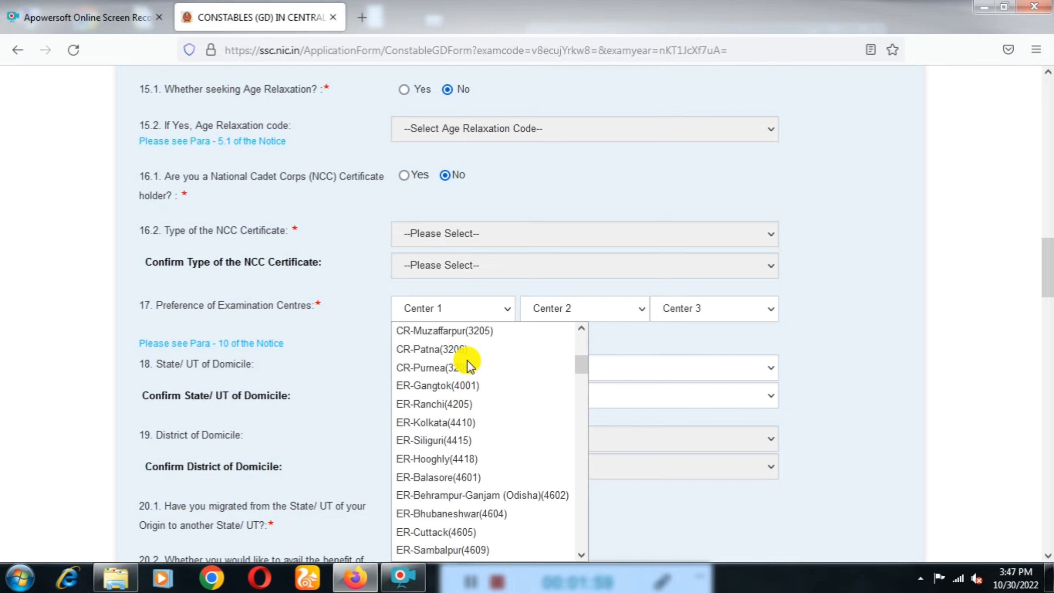
scroll(467, 360, down, 2)
scroll(491, 427, down, 6)
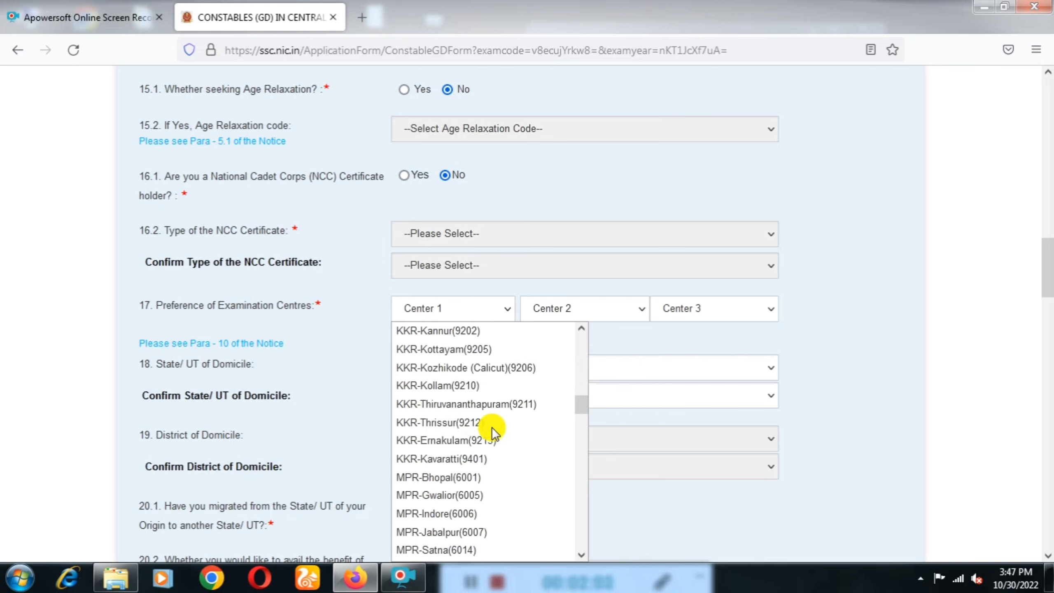
scroll(492, 427, down, 2)
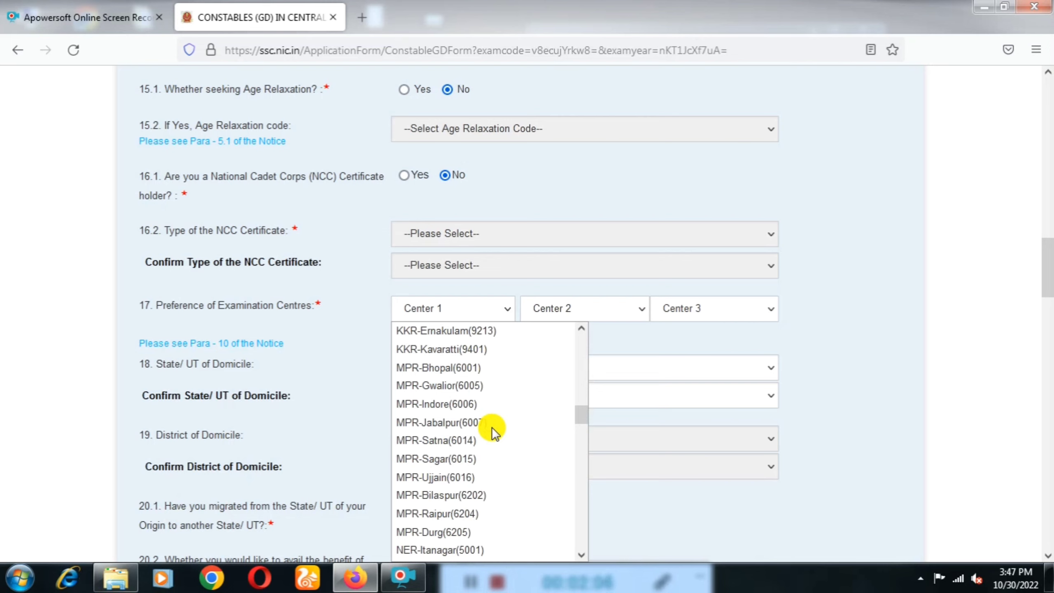
click(590, 307)
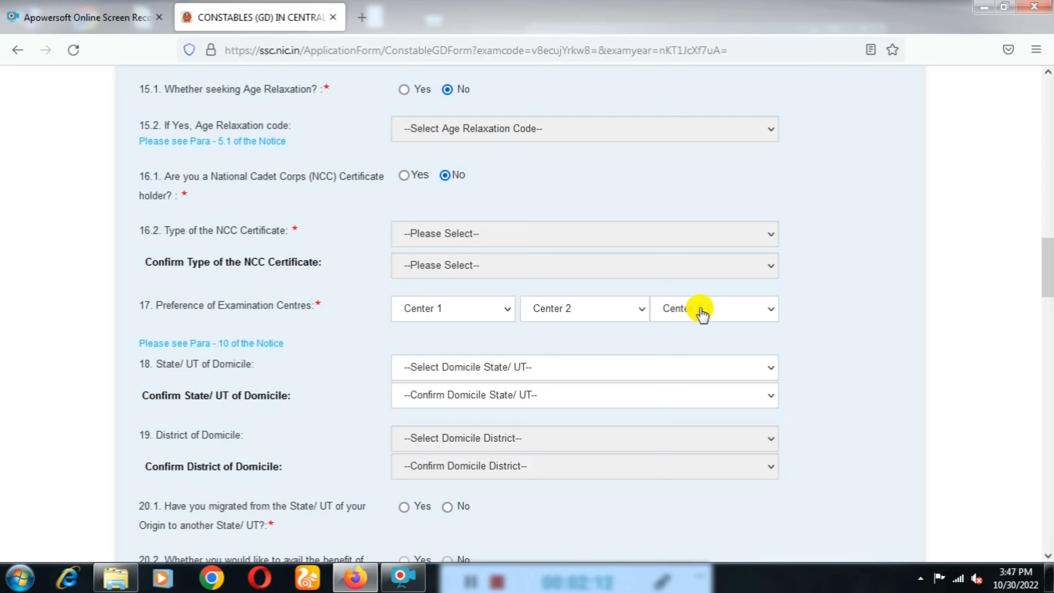
click(465, 320)
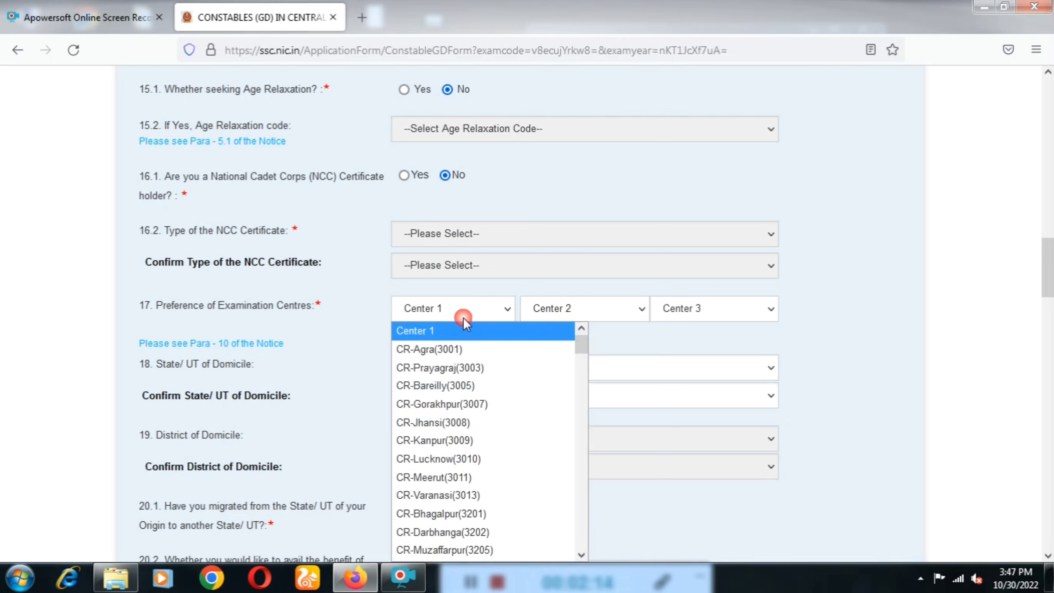
key(k)
key(k)
key(k)
key(k)
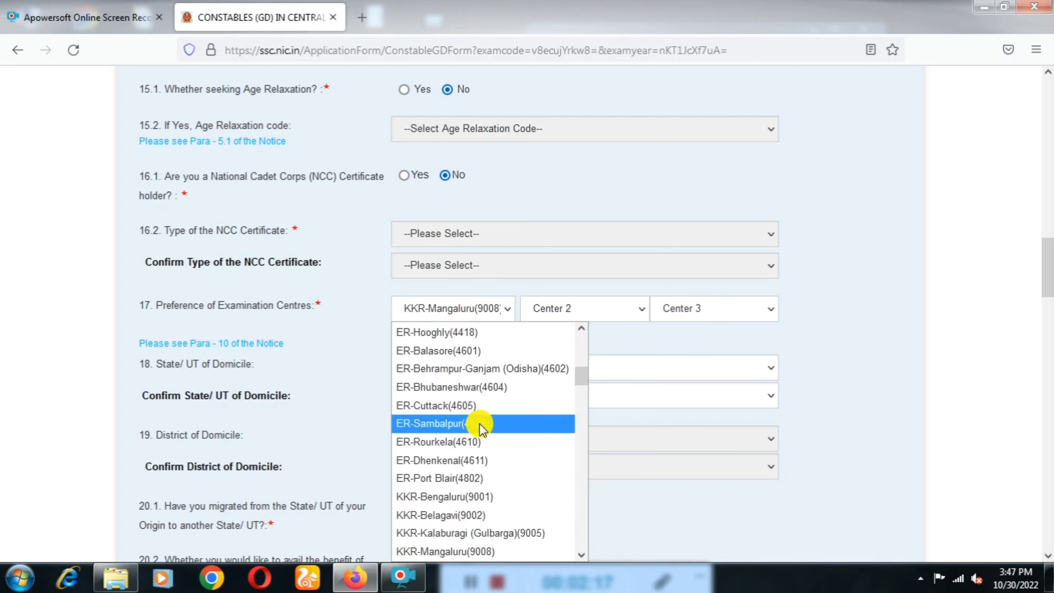
scroll(480, 423, down, 10)
scroll(493, 394, down, 15)
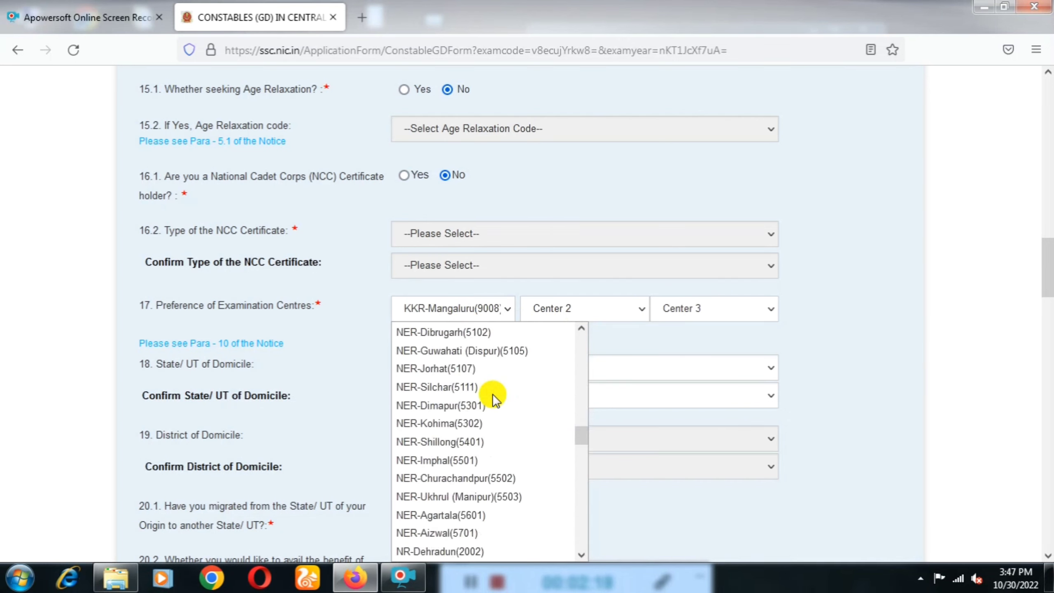
scroll(492, 394, down, 8)
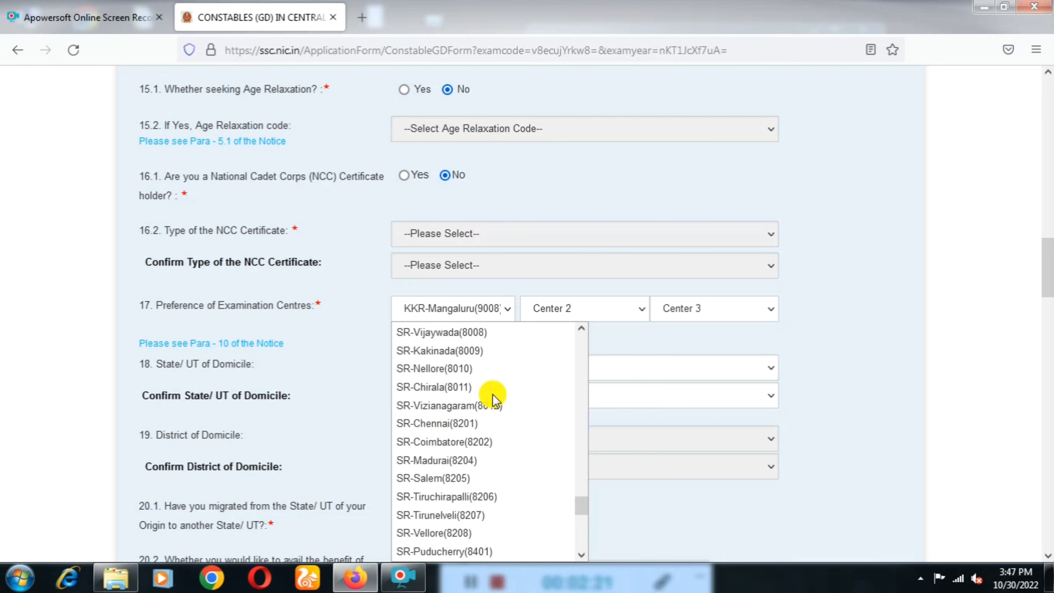
scroll(493, 394, down, 3)
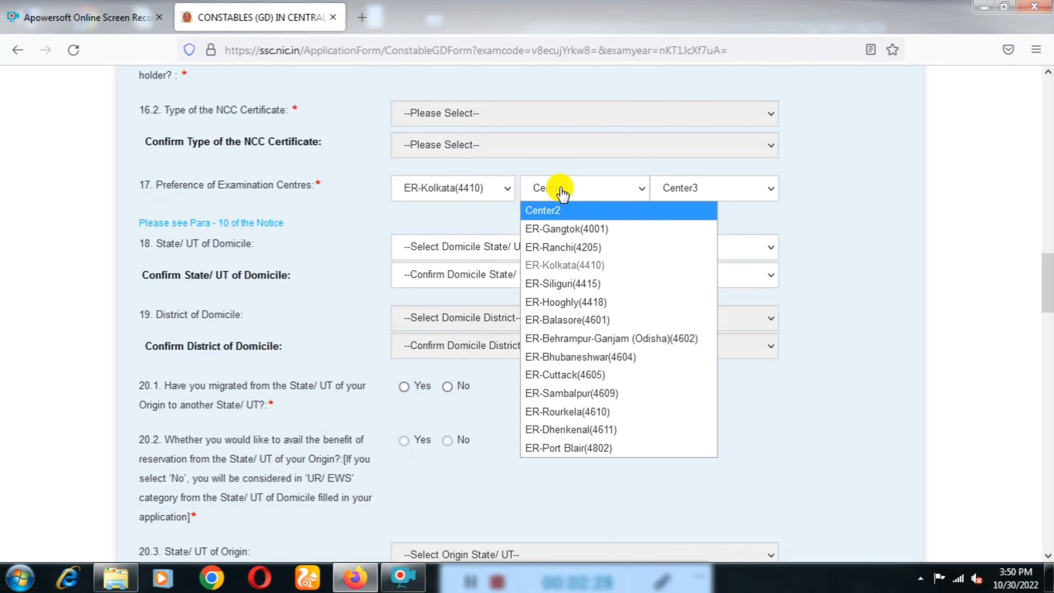
Set ER-Siliguri(4415) as Centre 2 and ER-Hooghly(4418) as Centre 3.
click(586, 283)
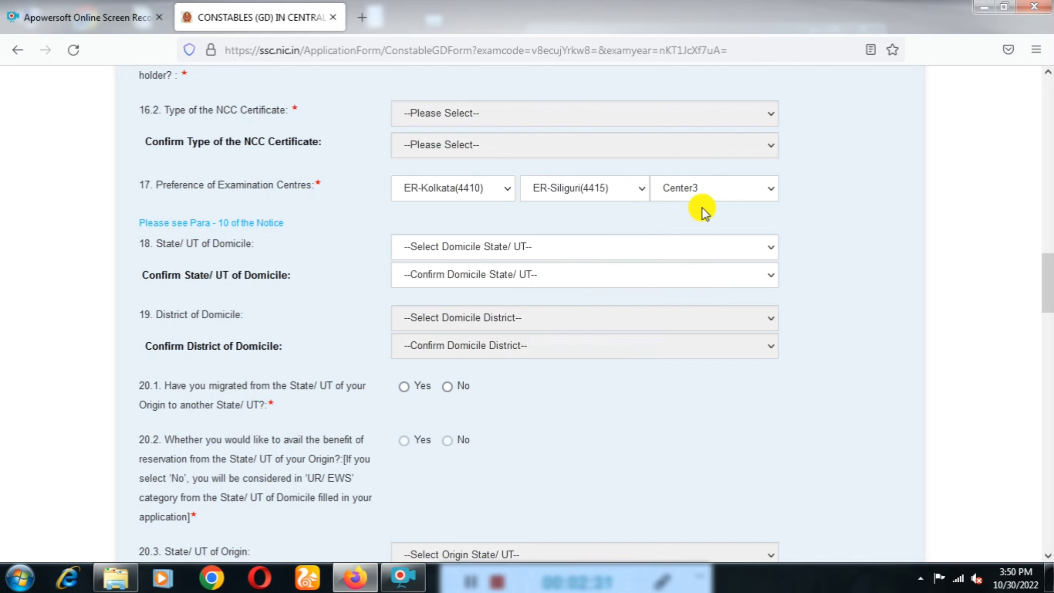
click(701, 195)
click(702, 197)
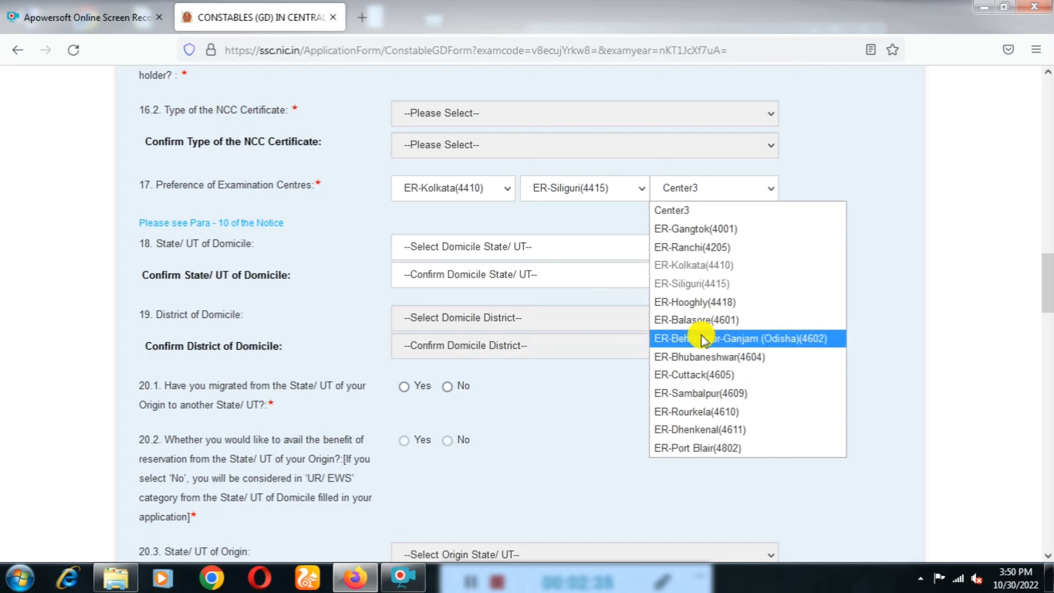
click(695, 301)
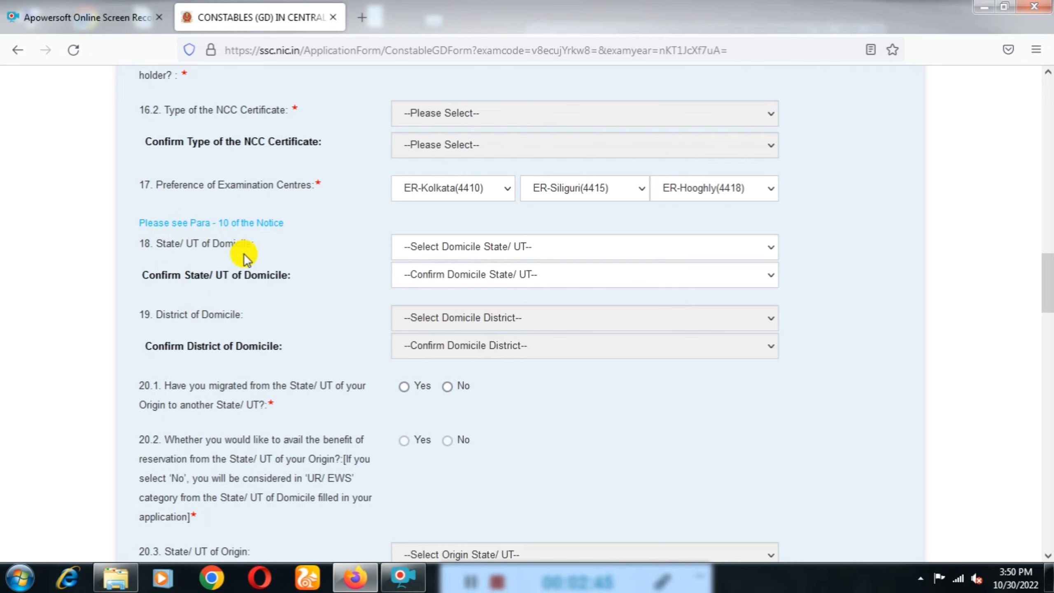
Select West Bengal as the domicile state and confirm it.
click(442, 248)
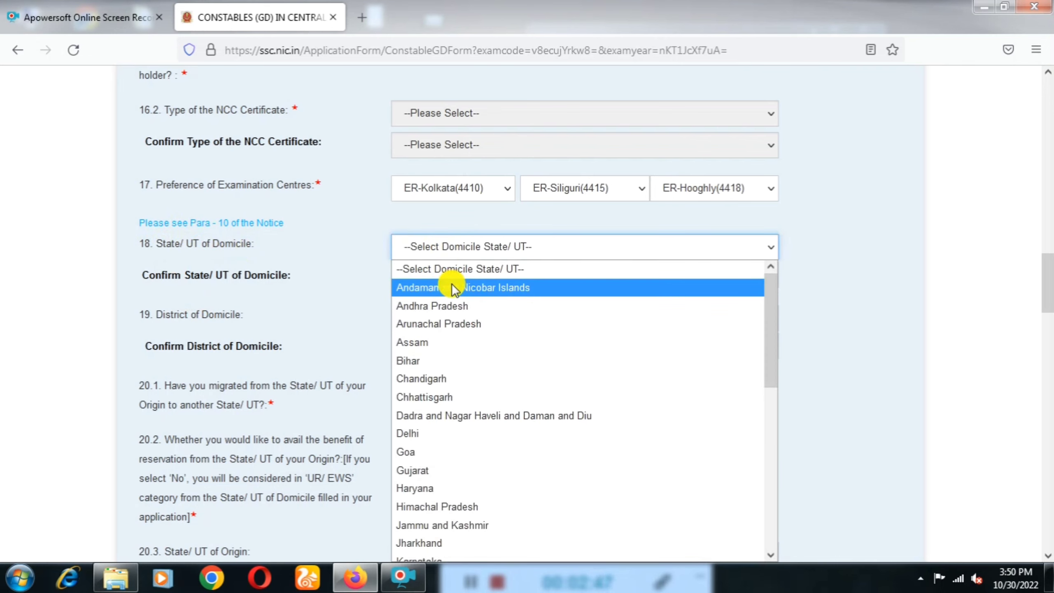
key(w)
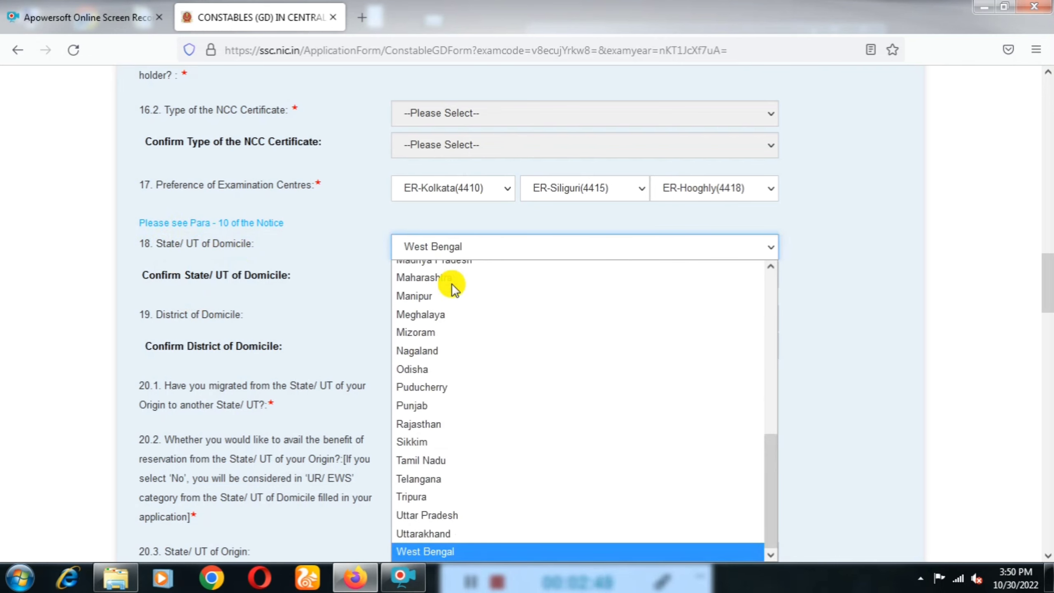
key(Return)
click(497, 283)
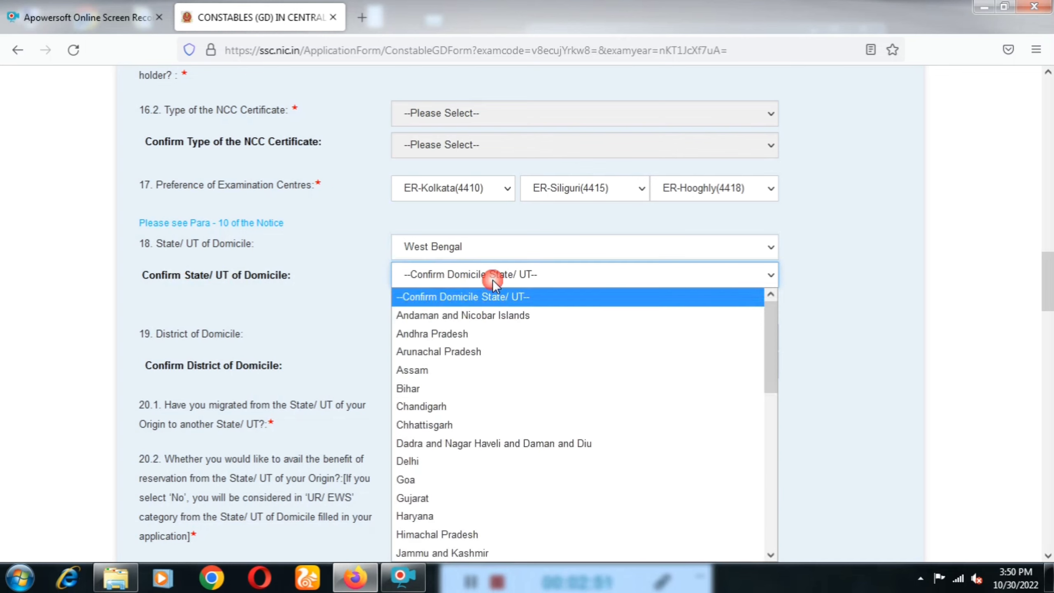
key(w)
key(Return)
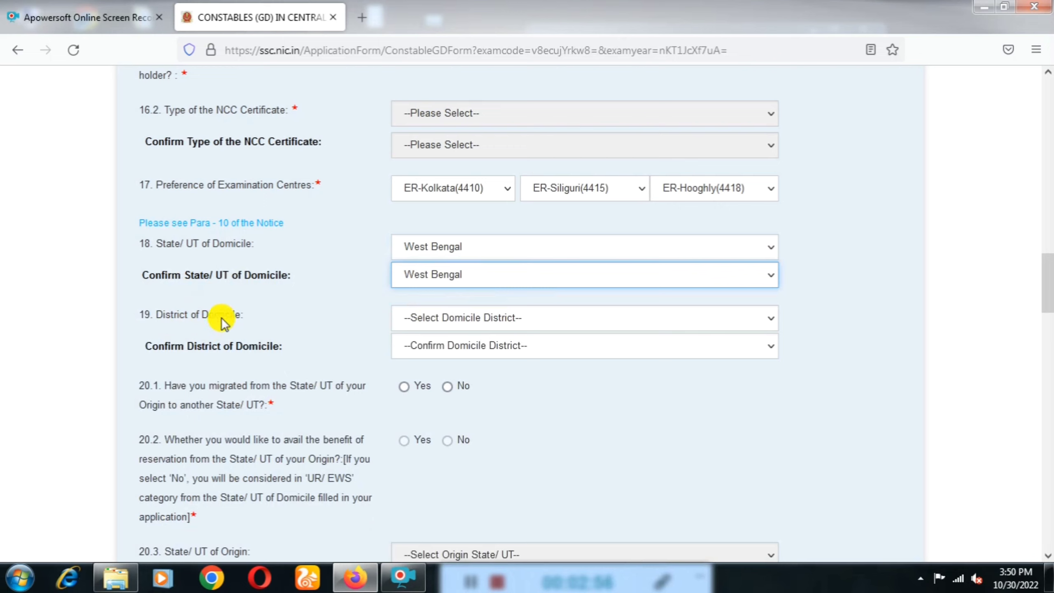
Select Murshidabad as the domicile district and confirm it.
click(482, 313)
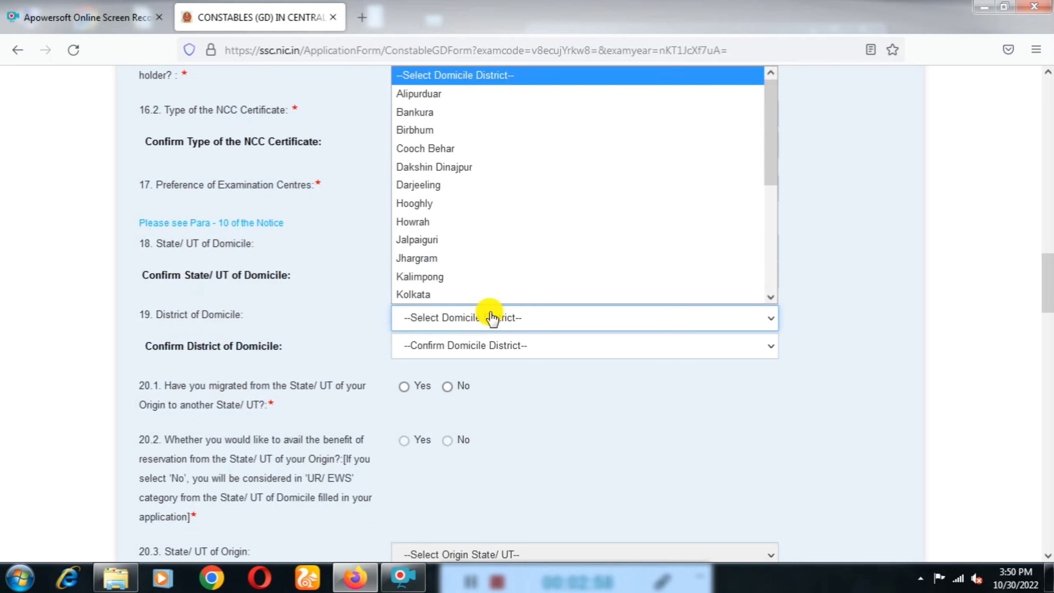
key(j)
scroll(572, 238, down, 2)
scroll(571, 238, up, 4)
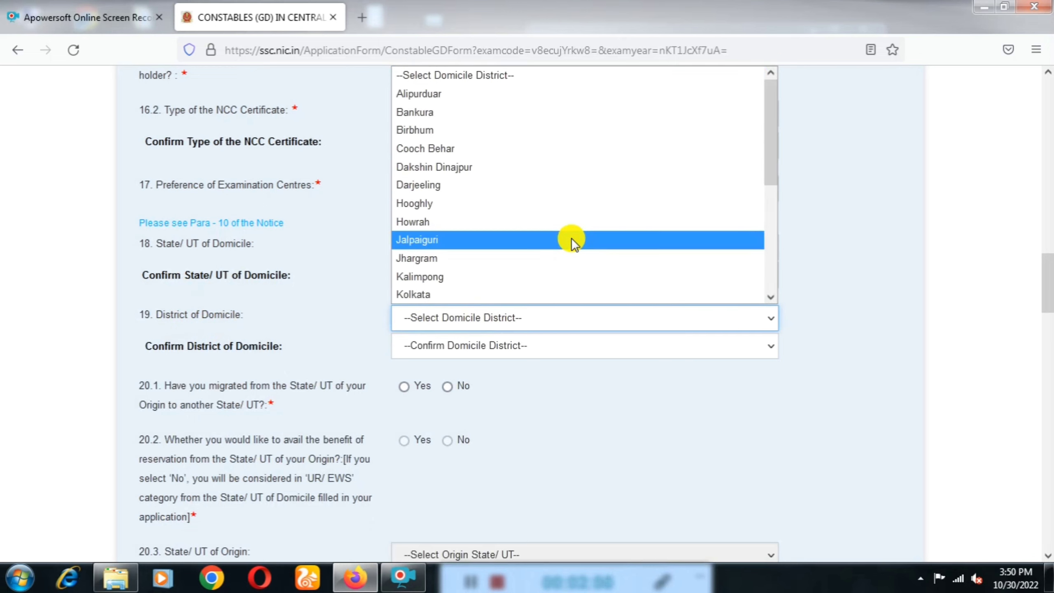
key(m)
key(Down)
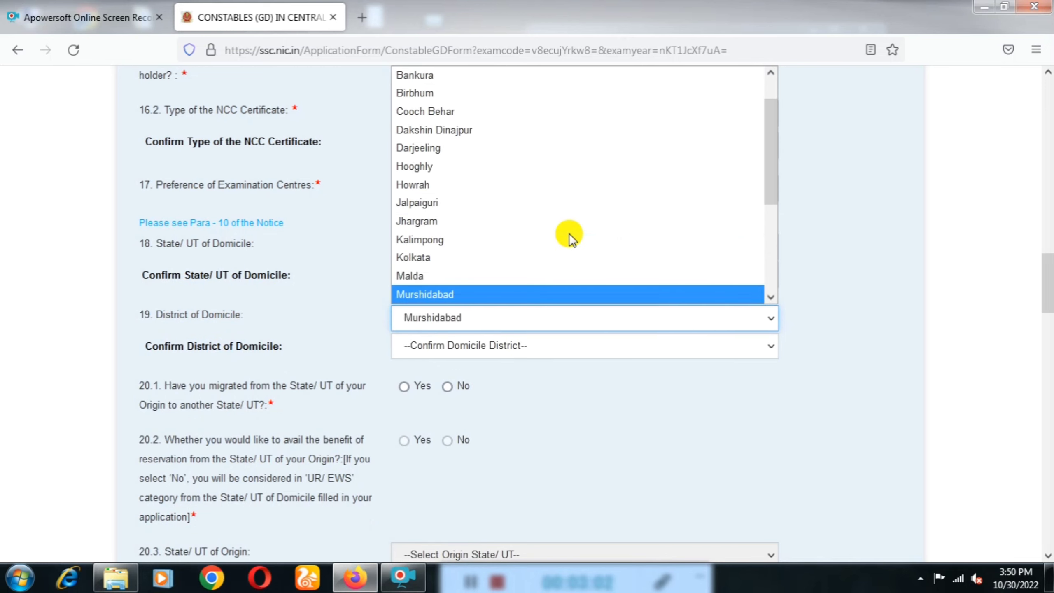
key(Return)
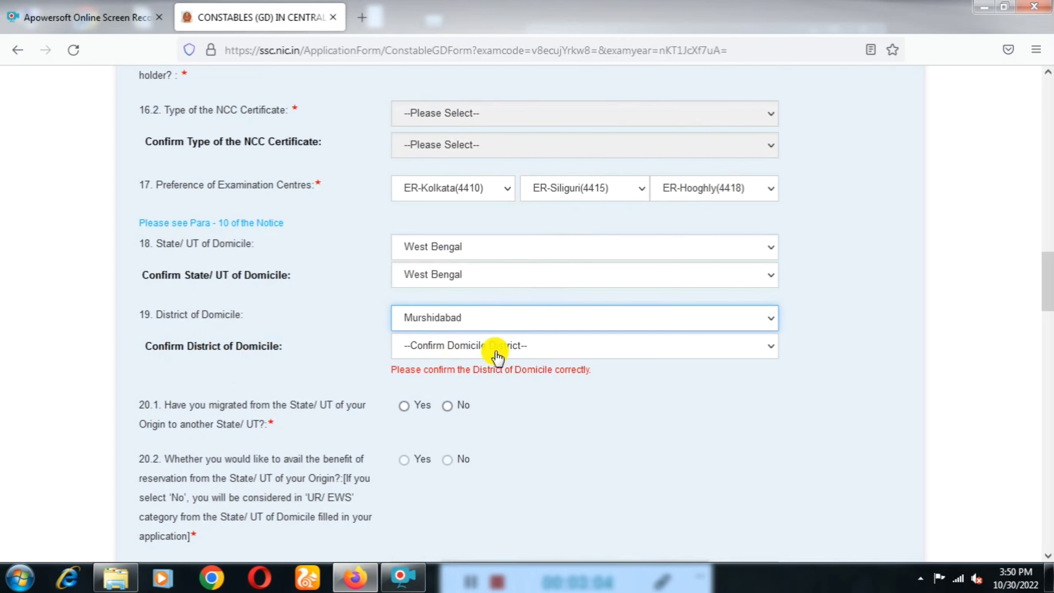
click(502, 346)
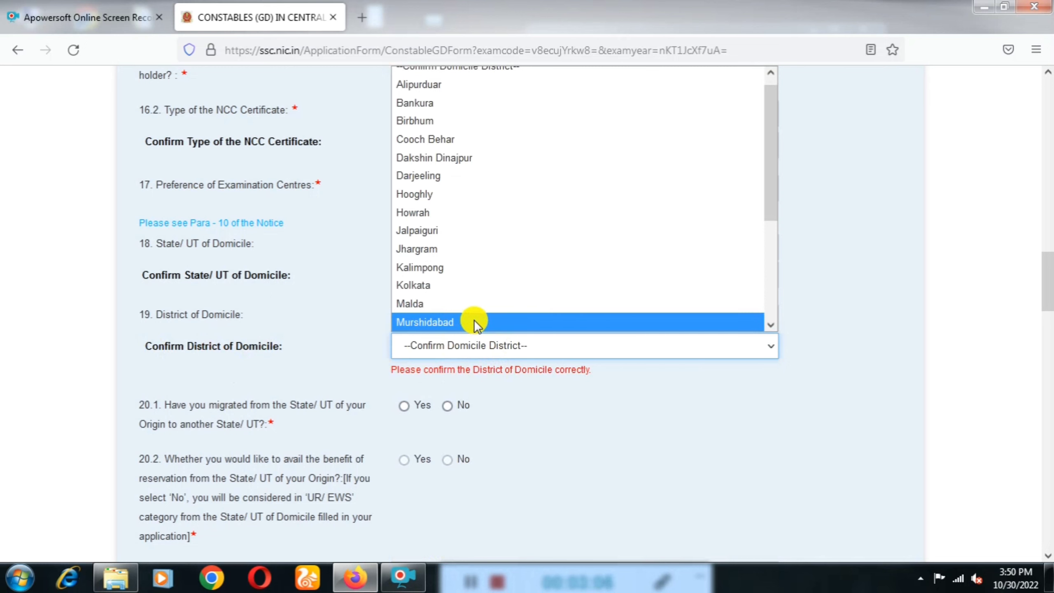
click(473, 322)
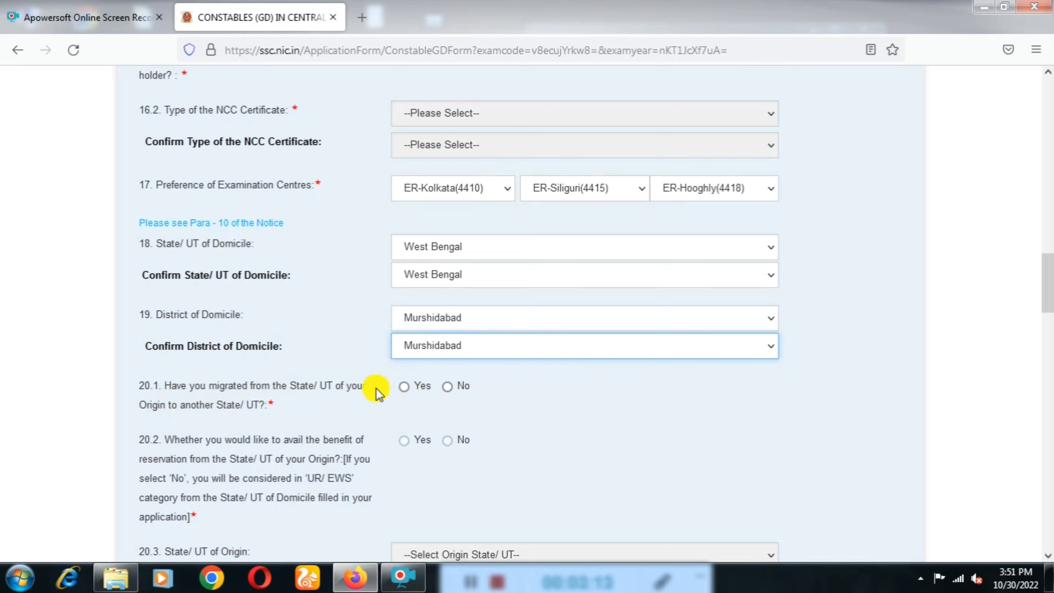
Answer No to question 20.1 on having migrated.
click(447, 386)
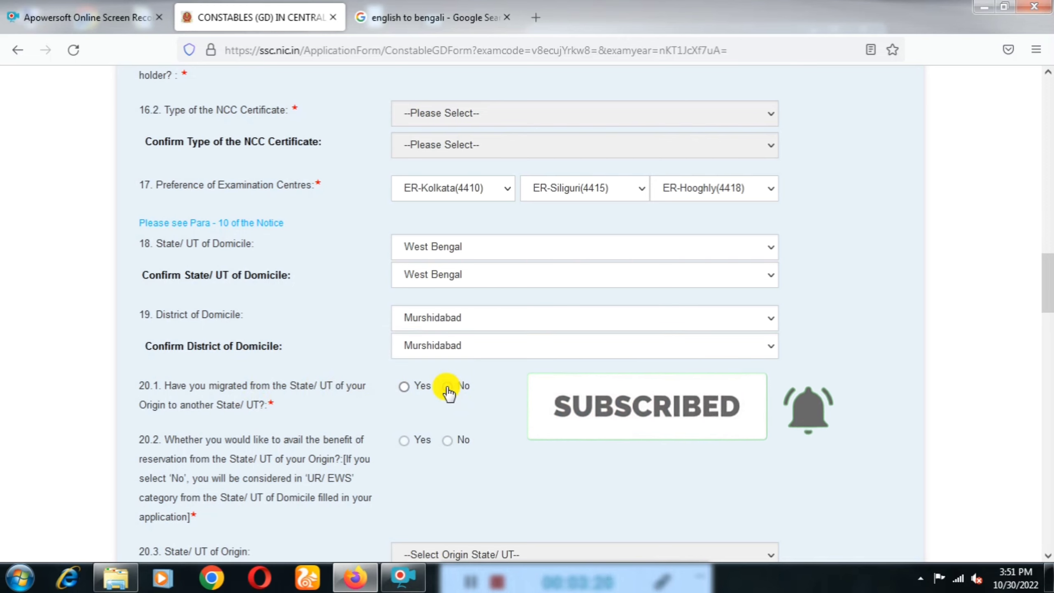
click(447, 387)
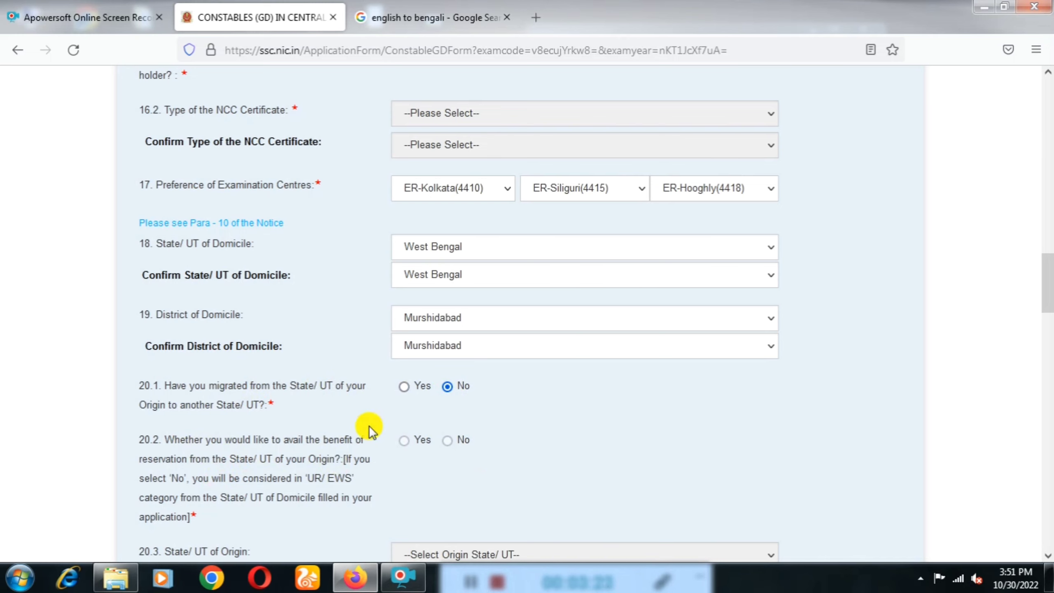
scroll(281, 429, down, 2)
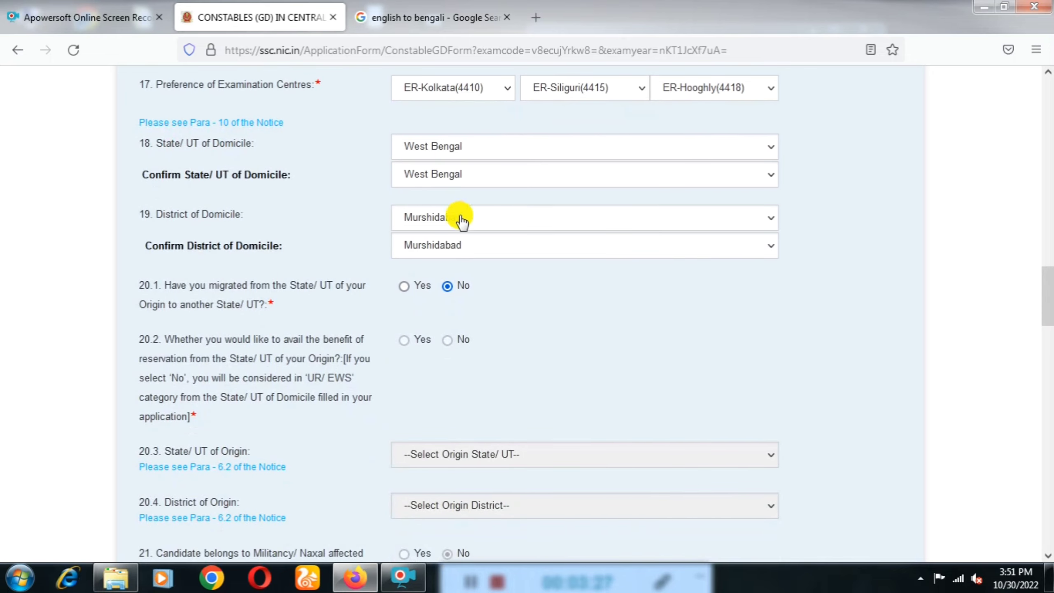
click(403, 290)
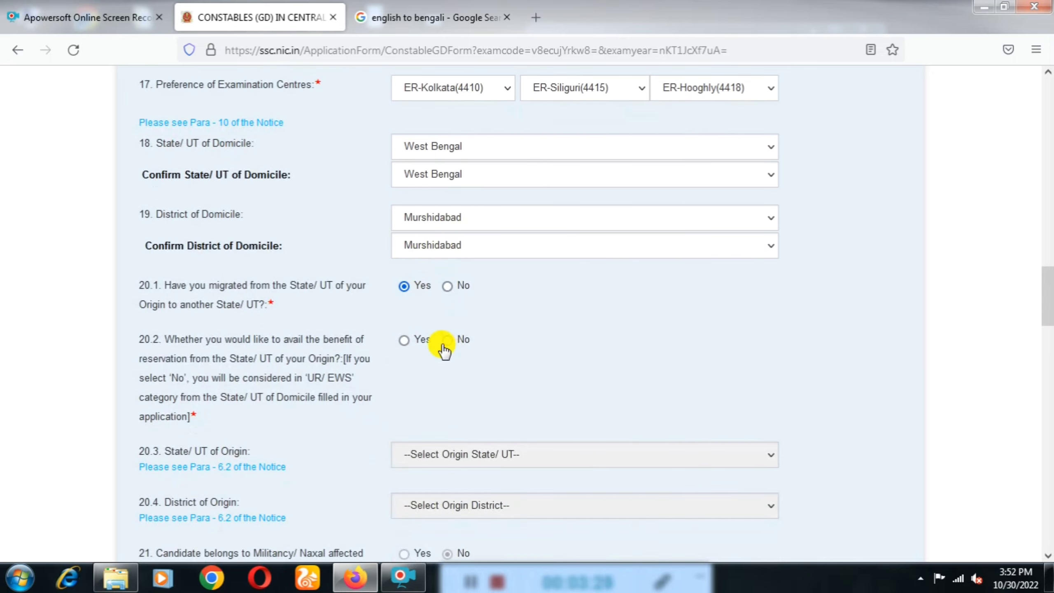
click(447, 286)
drag(1049, 299, 1051, 339)
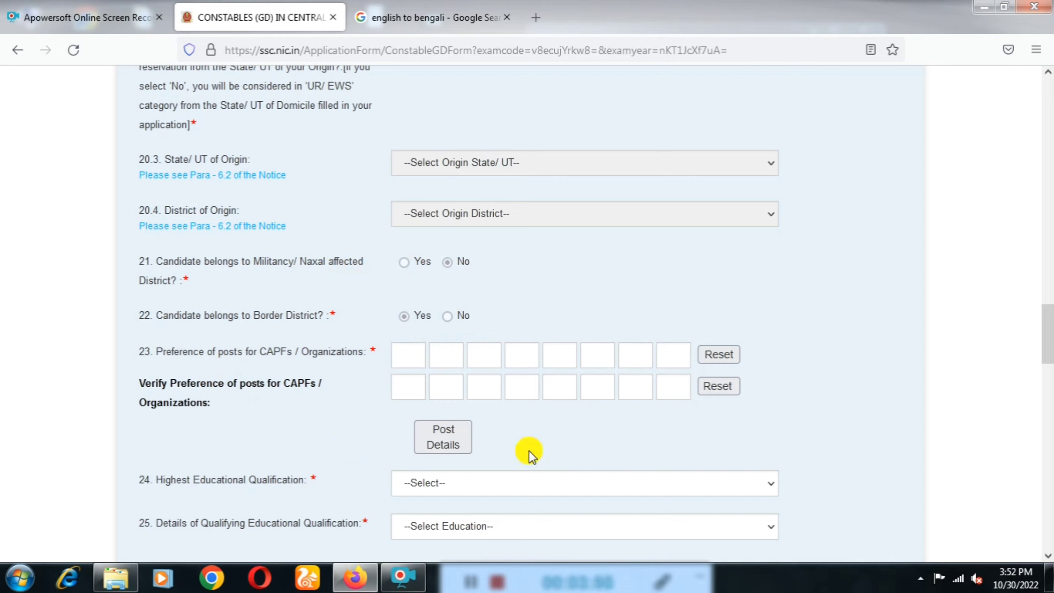
click(444, 447)
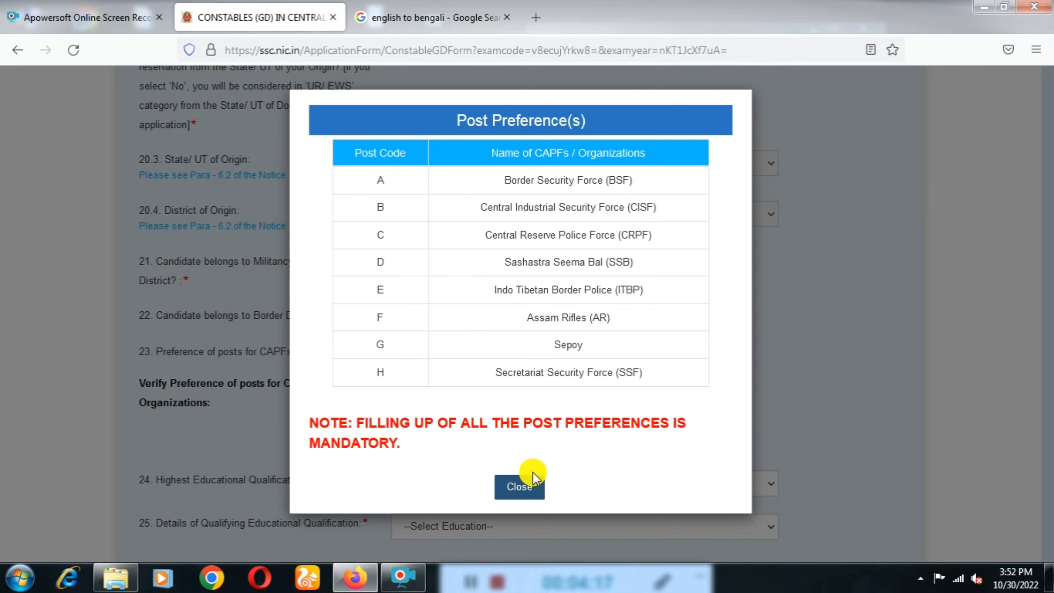
click(530, 488)
click(414, 360)
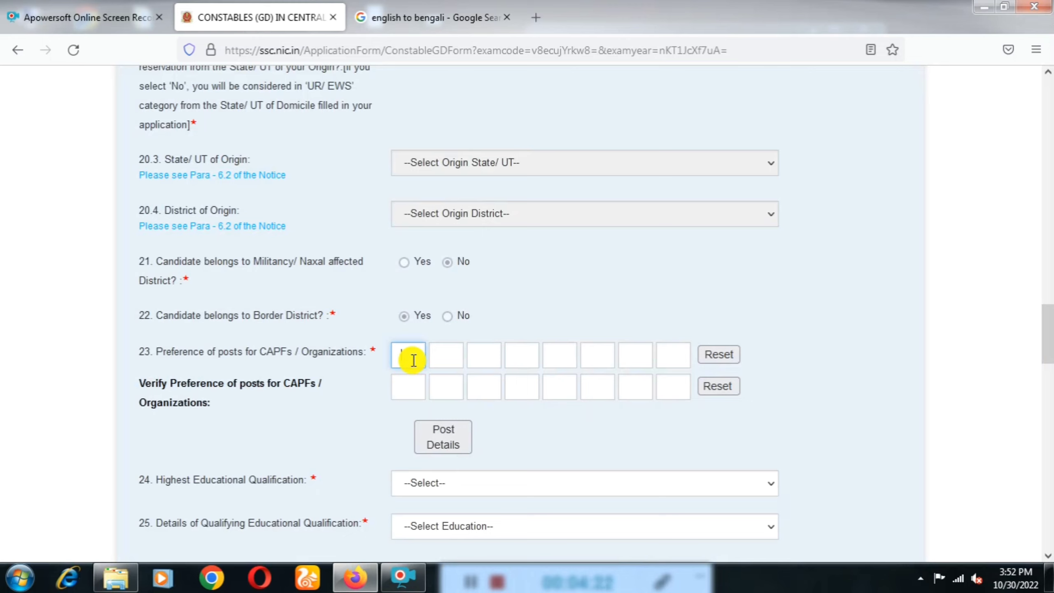
Fill the remaining post preferences as B, C, D, E, F, G and H.
key(Tab)
text(B)
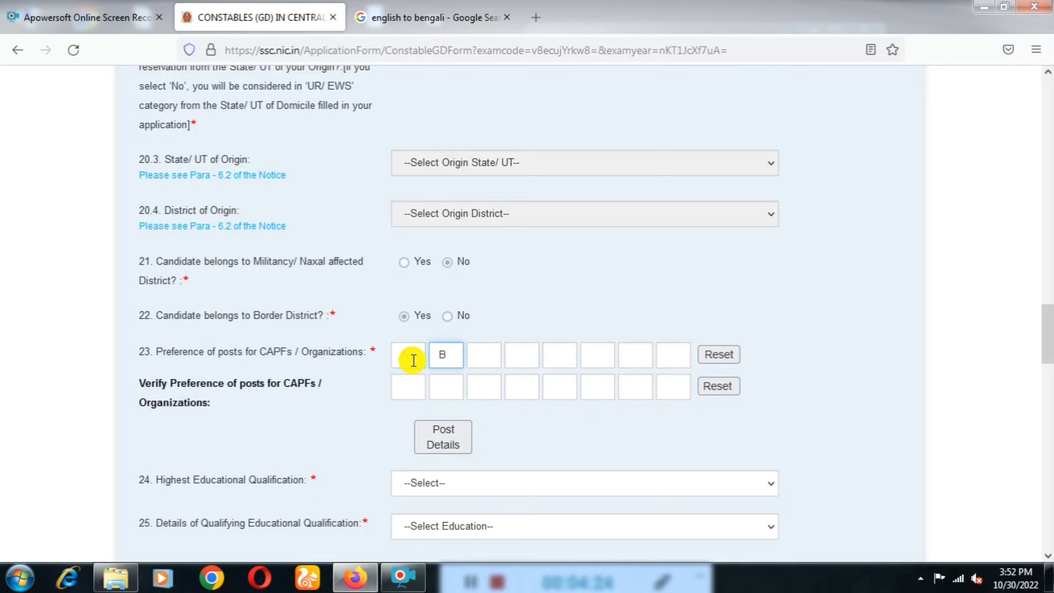
key(Tab)
text(C)
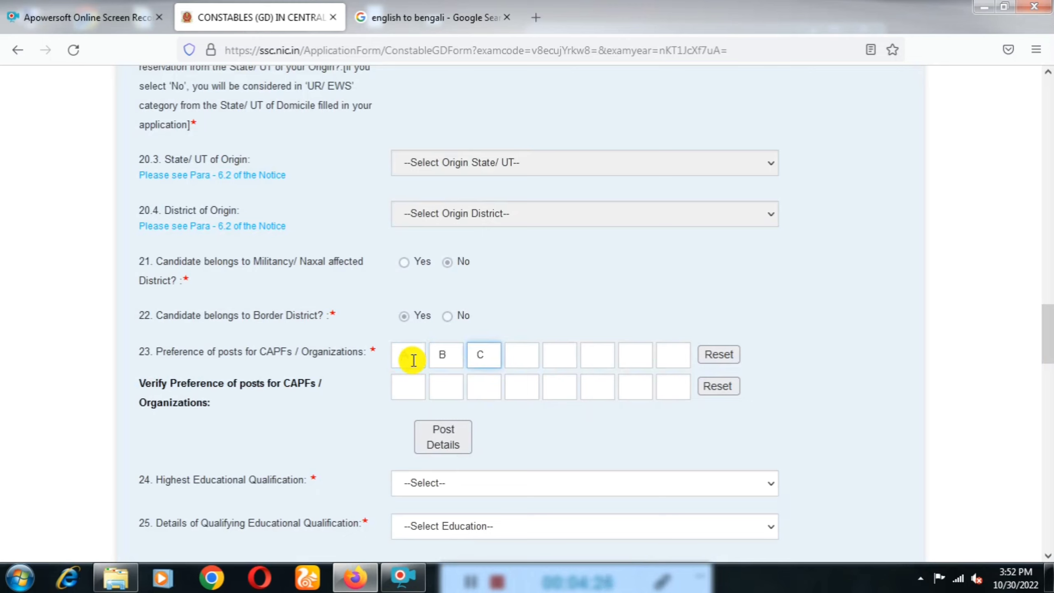
key(Tab)
text(D)
key(Tab)
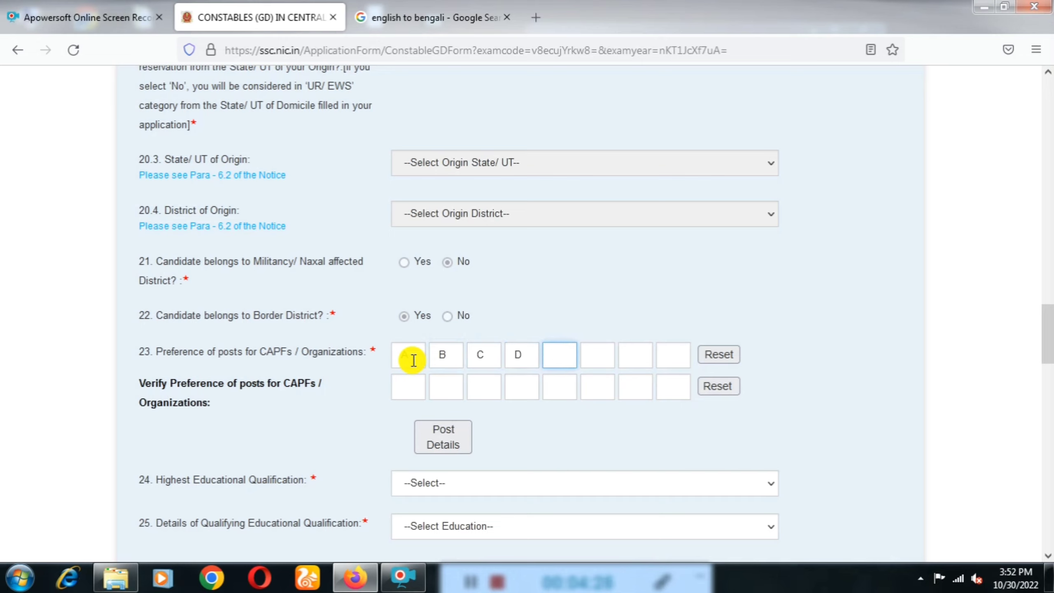
text(E)
key(Tab)
text(F)
key(Tab)
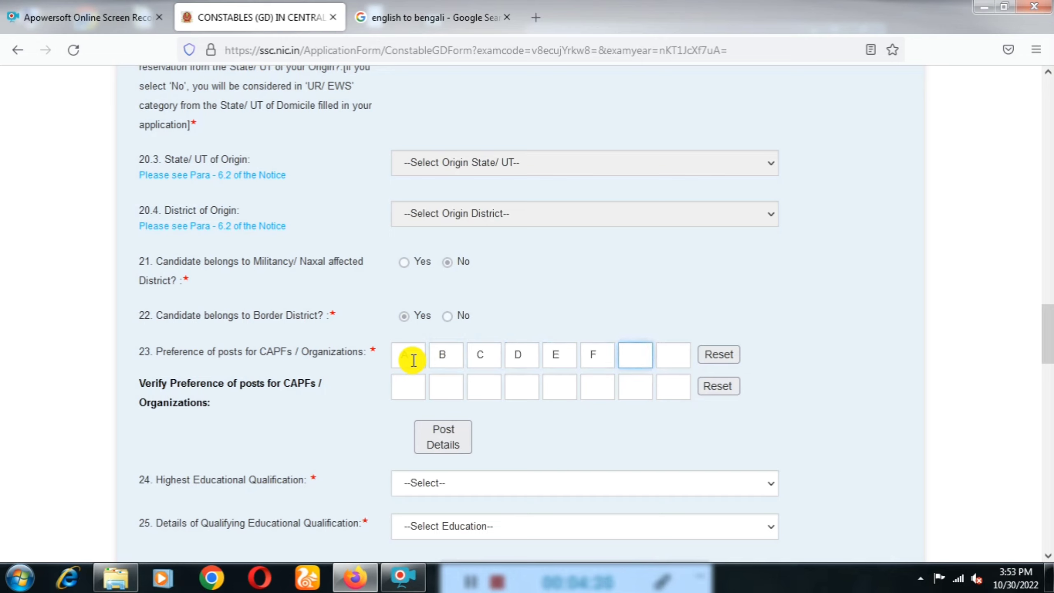
text(G)
key(Tab)
text(H)
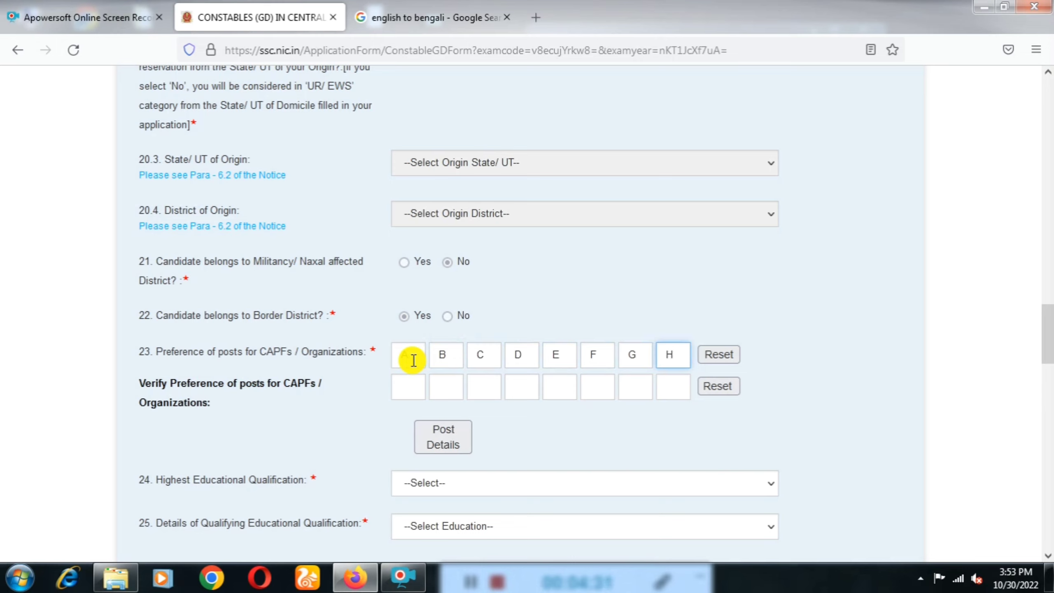
key(Tab)
Enter A through H in order in the Verify Preference boxes.
key(Tab)
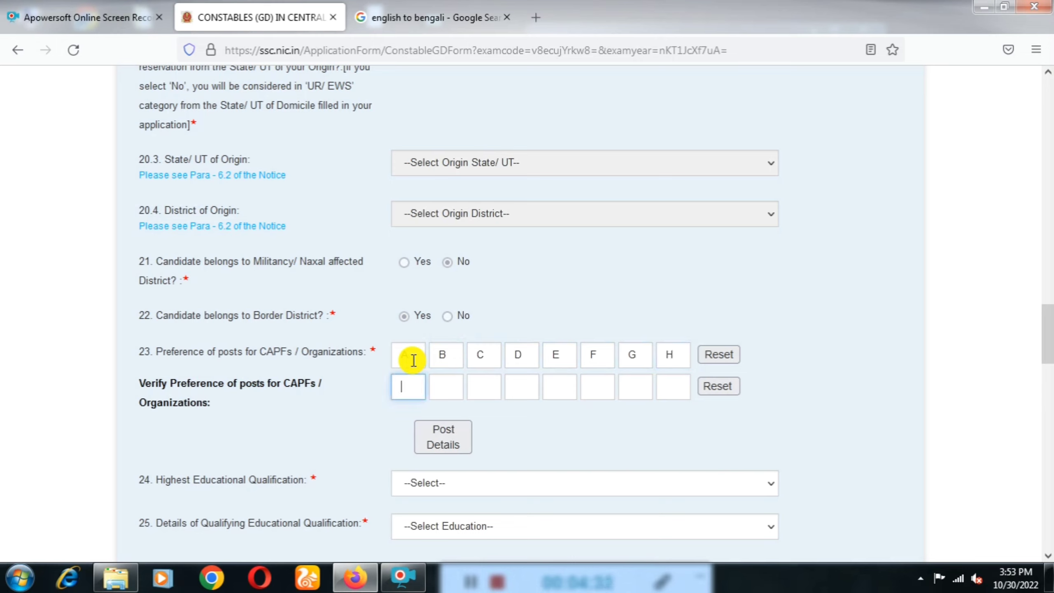
text(A)
key(Tab)
text(B)
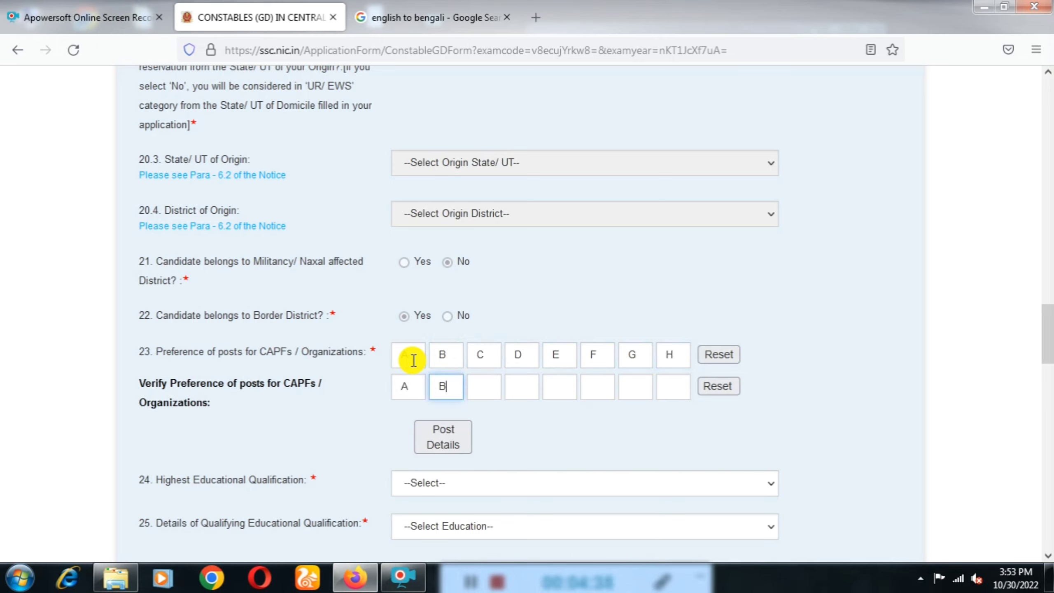
key(Tab)
text(C)
key(Tab)
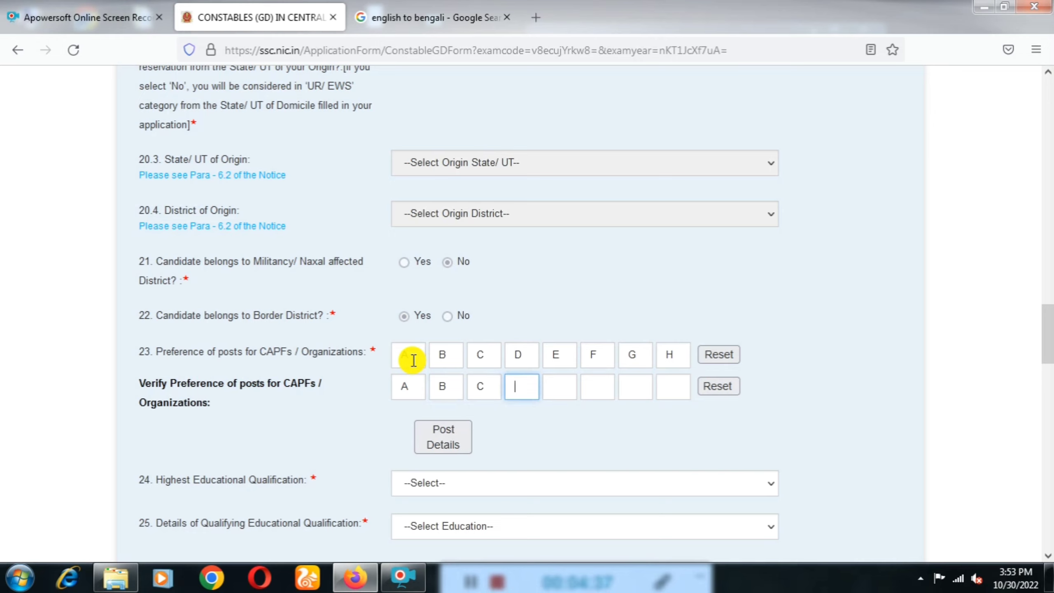
text(D)
key(Tab)
text(E)
key(Tab)
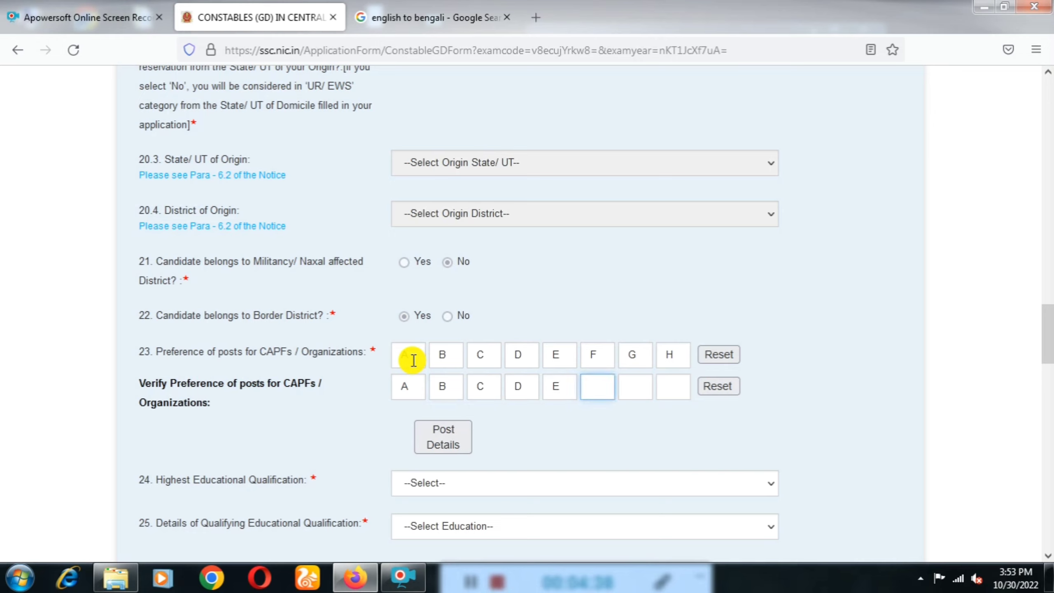
text(F)
key(Tab)
text(G)
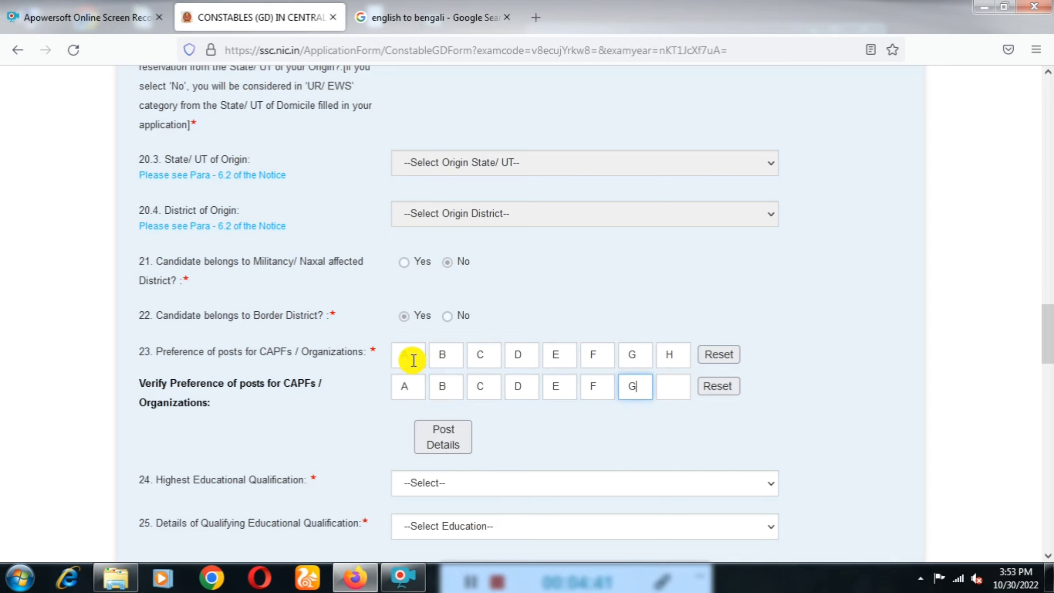
key(Tab)
text(H)
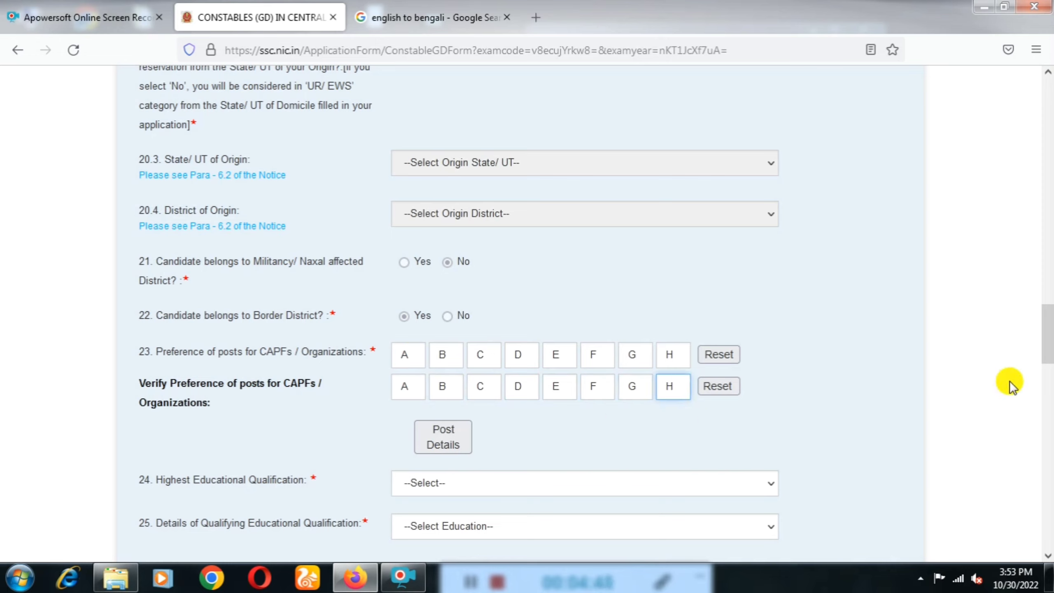
drag(1048, 324, 1050, 358)
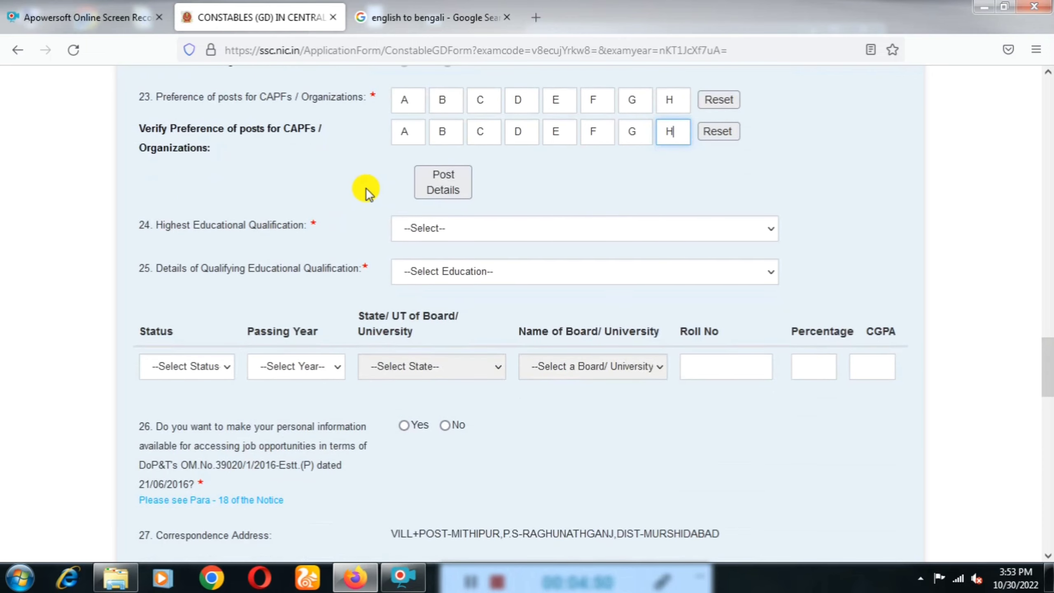
Set the qualifying education to 10th Standard with status Passed.
click(505, 226)
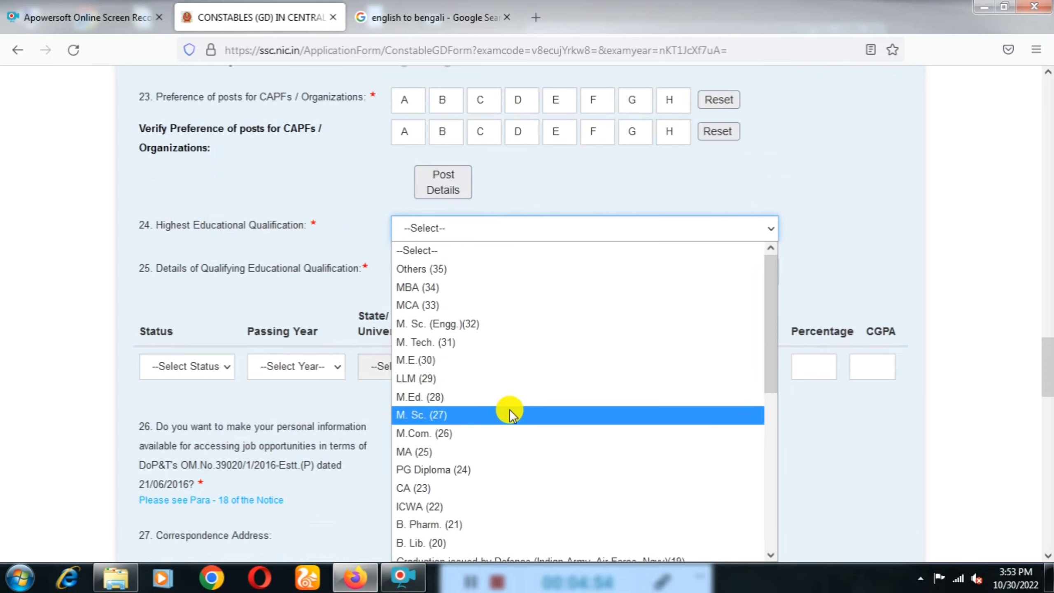
scroll(539, 340, down, 5)
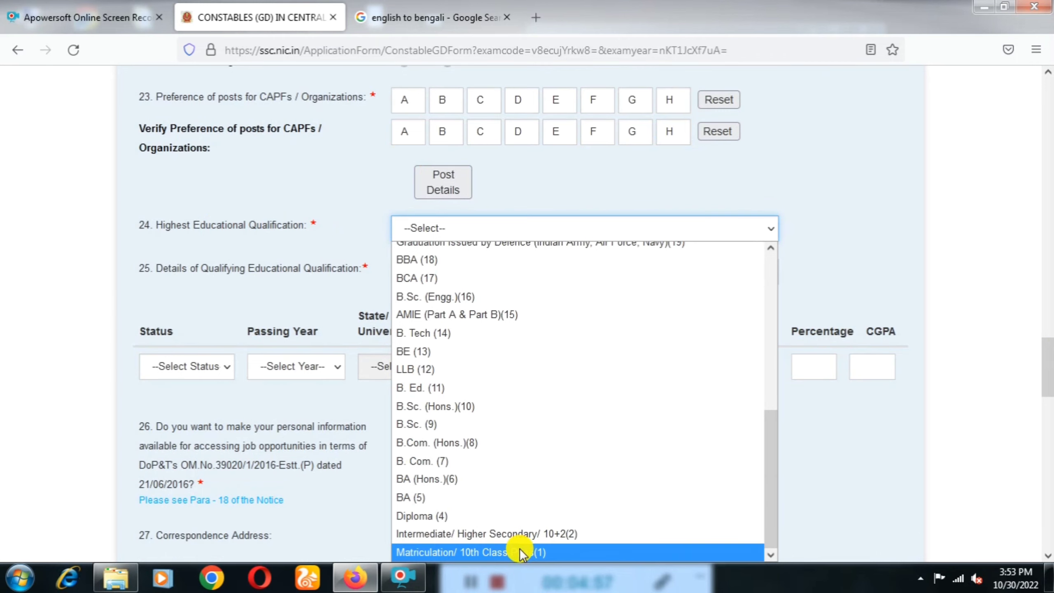
scroll(492, 316, up, 6)
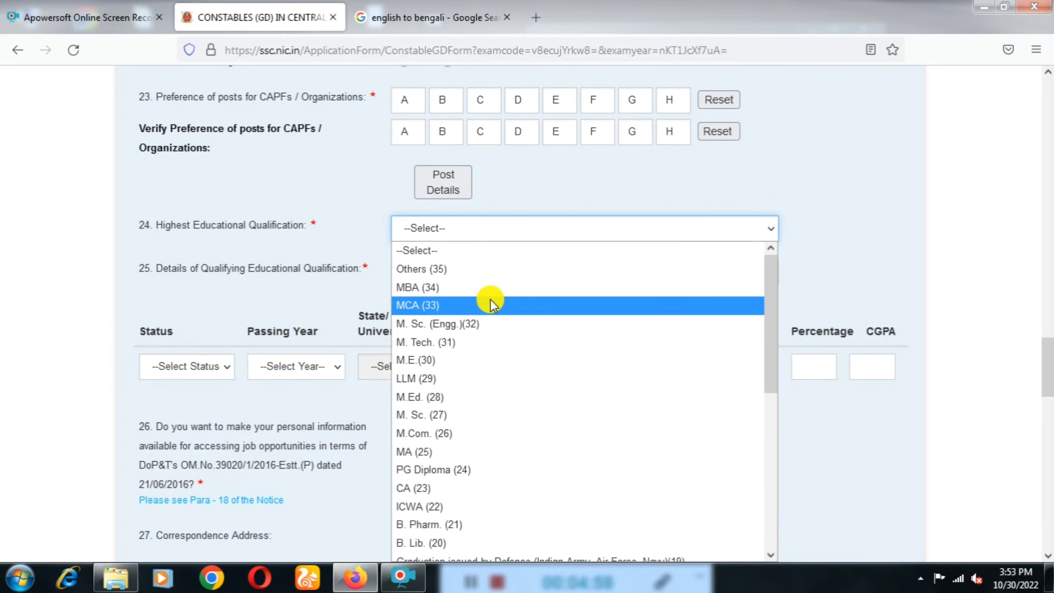
click(353, 233)
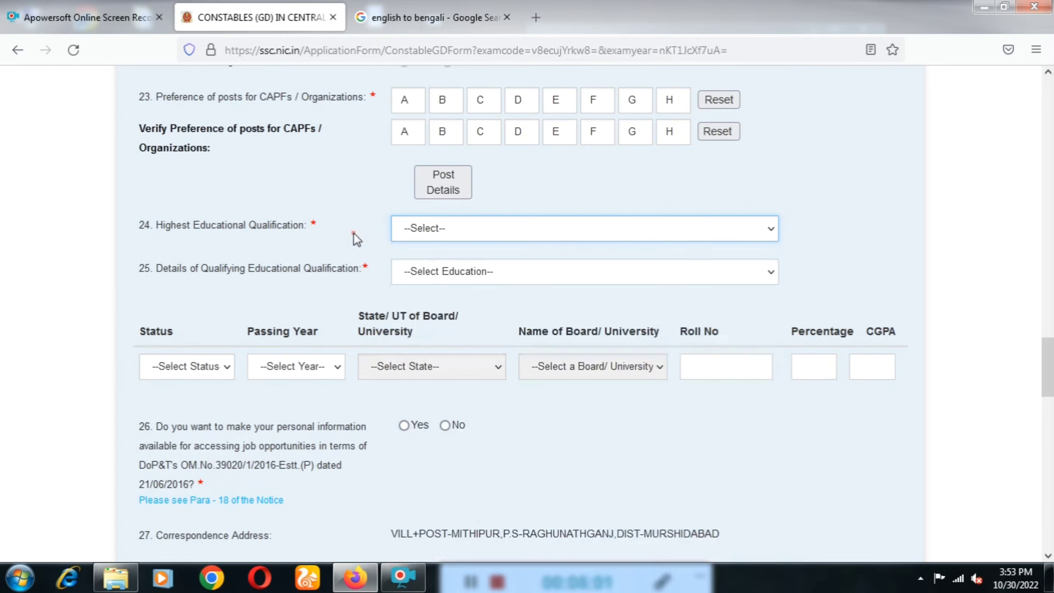
click(453, 272)
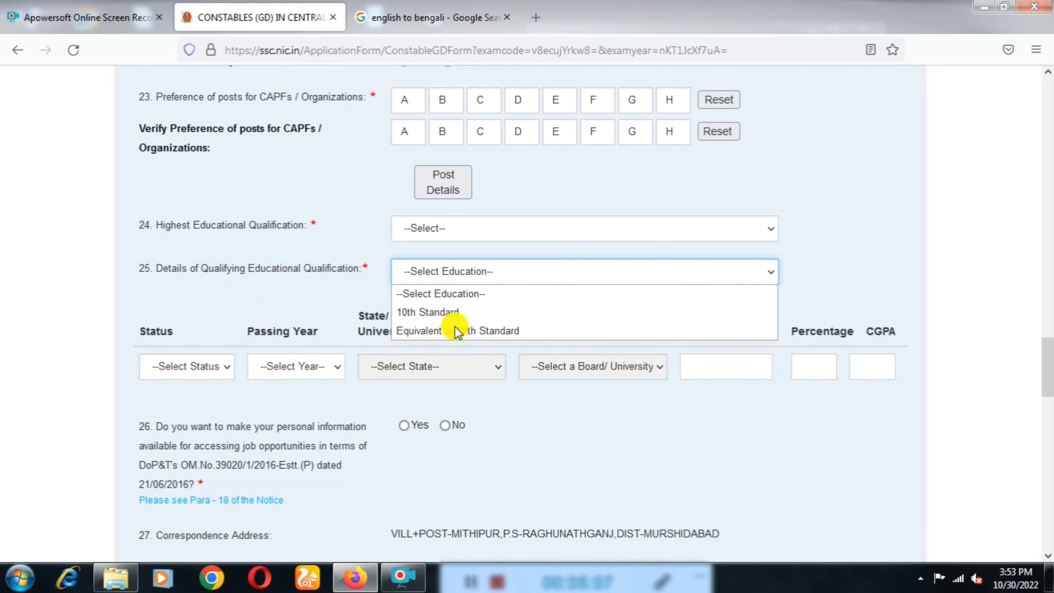
click(431, 312)
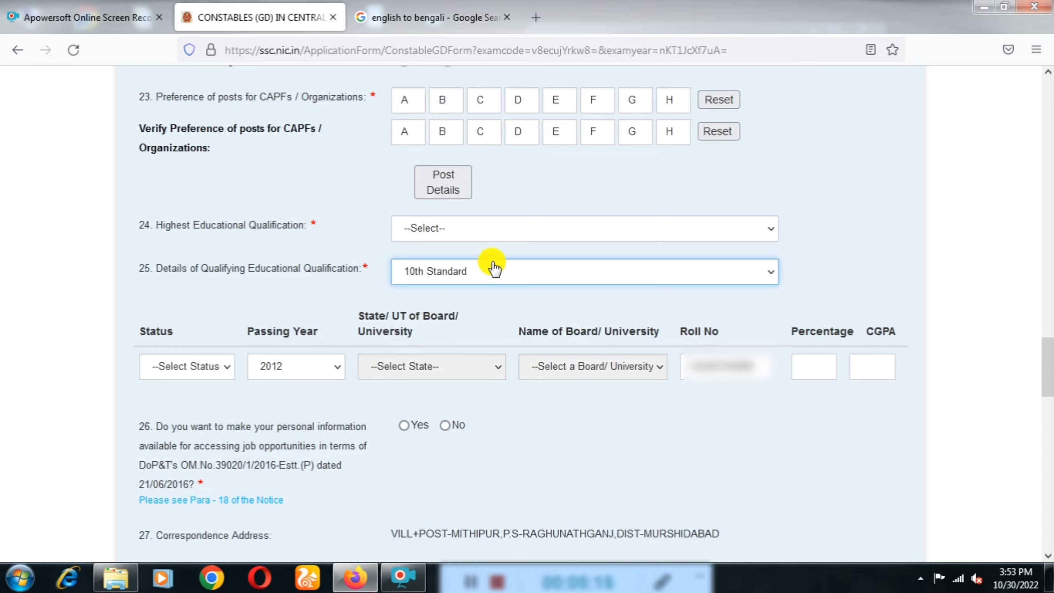
click(219, 372)
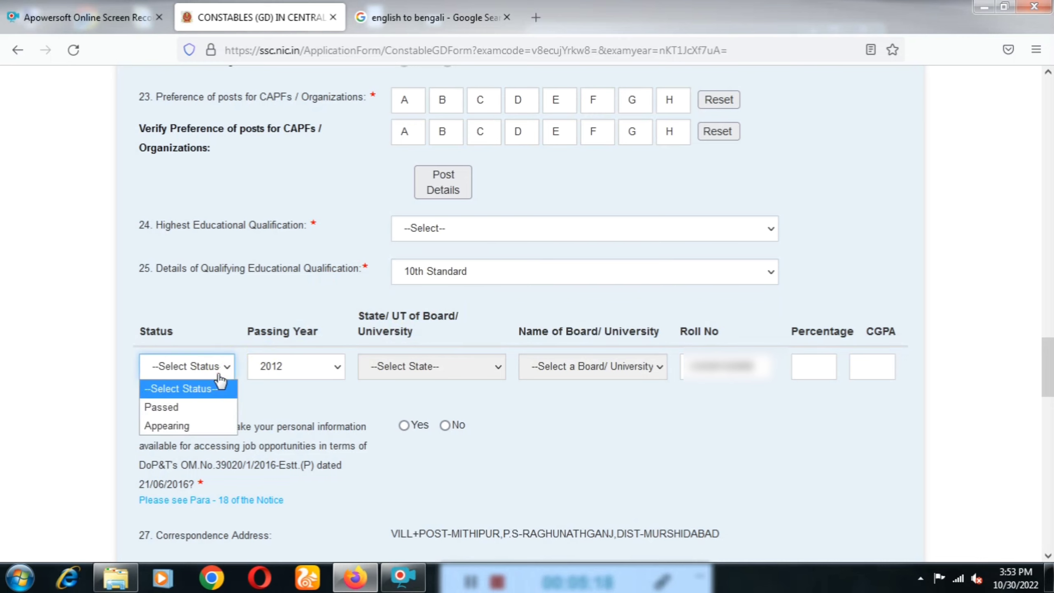
click(176, 407)
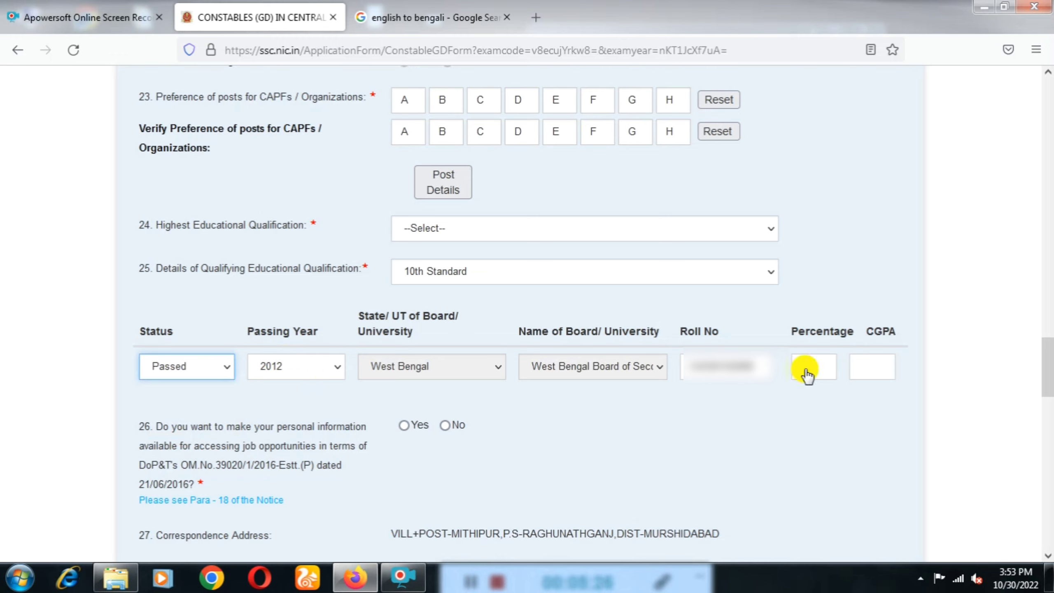
Select the percentage box, then answer No to question 26 on sharing personal information.
click(829, 368)
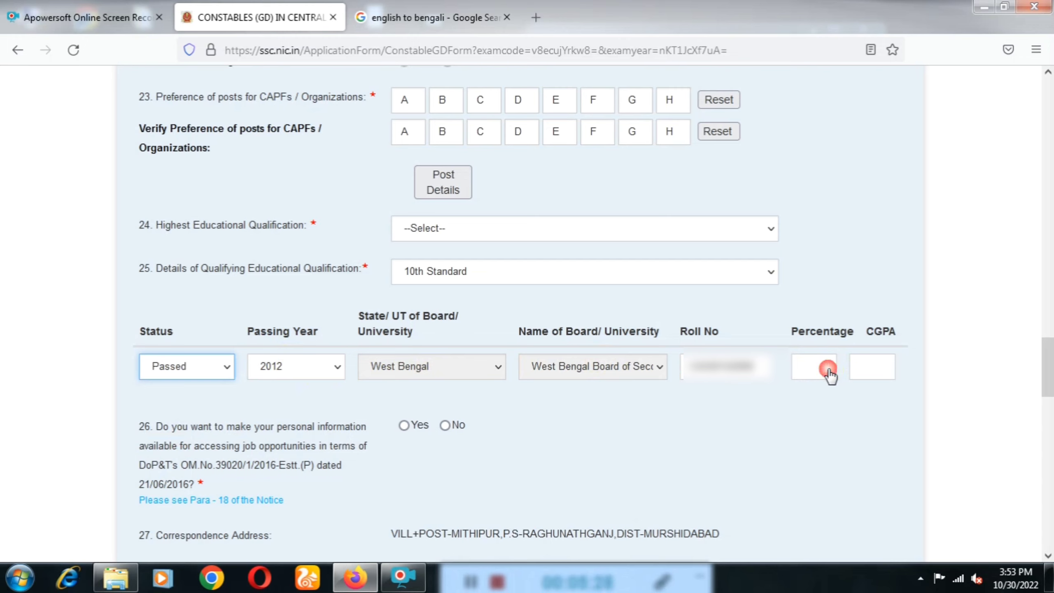
click(877, 365)
click(442, 427)
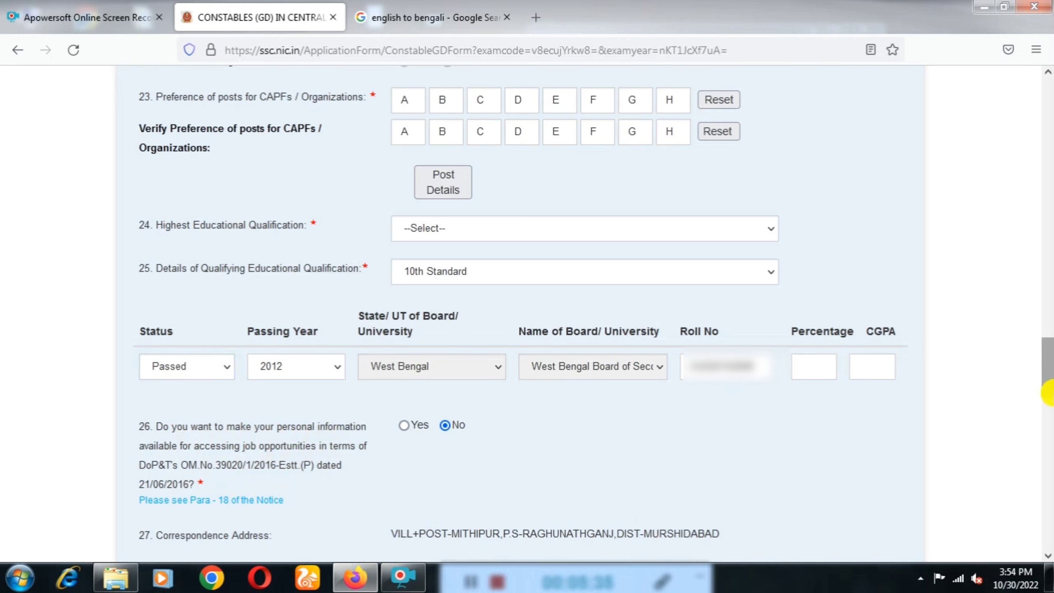
Answer Yes to question 29: the photograph was taken on or after 27-July-2022.
scroll(1050, 371, down, 5)
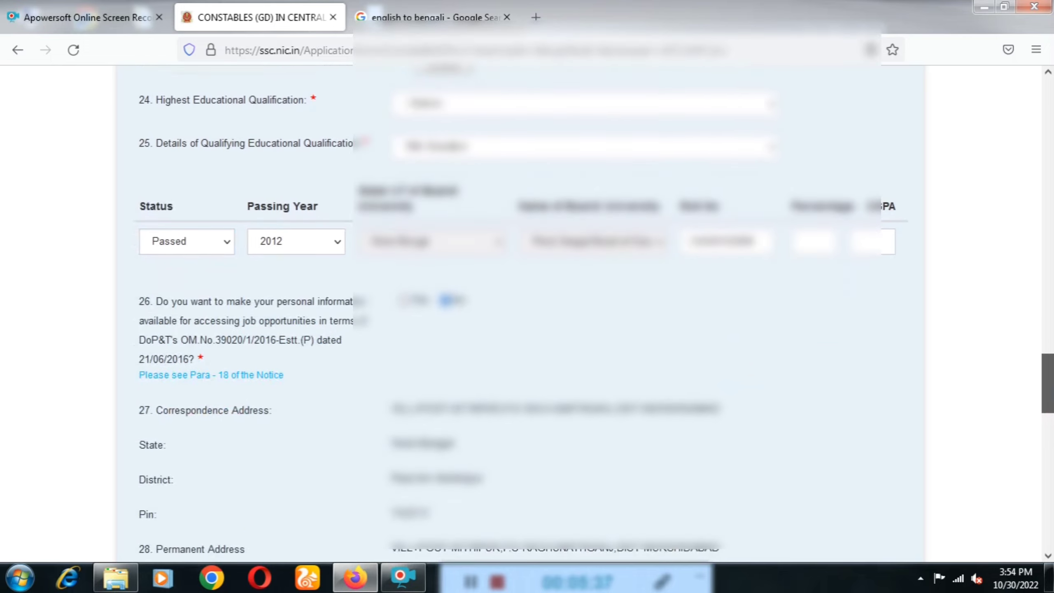
scroll(1050, 395, down, 4)
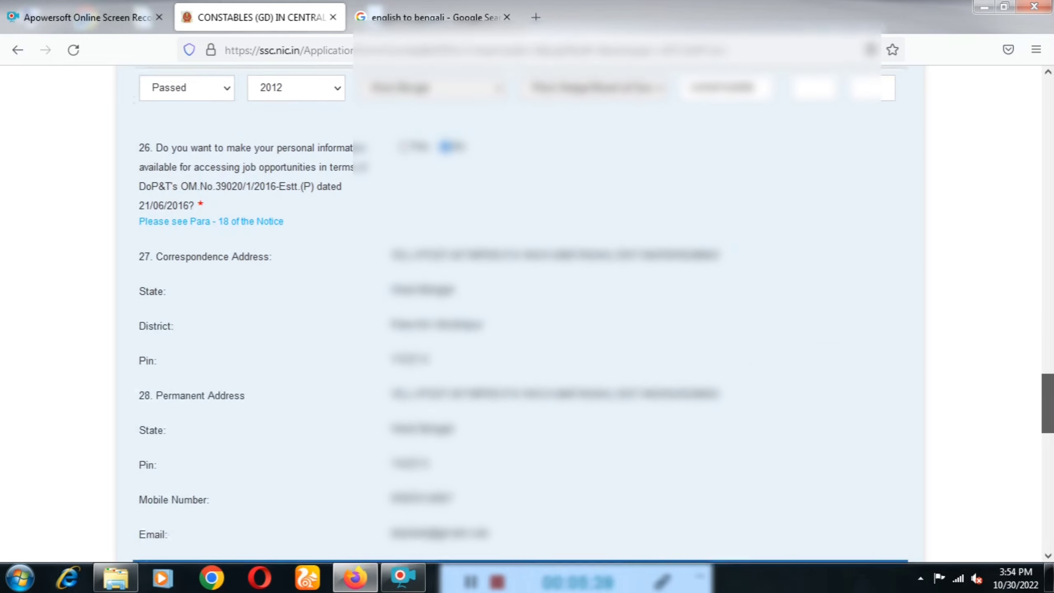
scroll(1053, 451, down, 5)
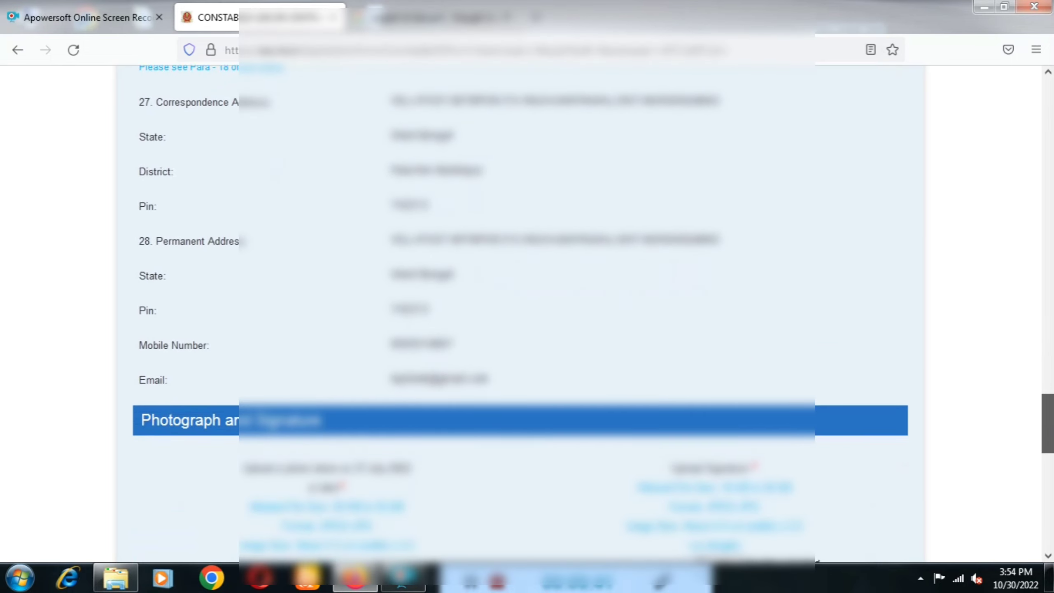
drag(1052, 451, 1052, 474)
scroll(1052, 474, down, 1)
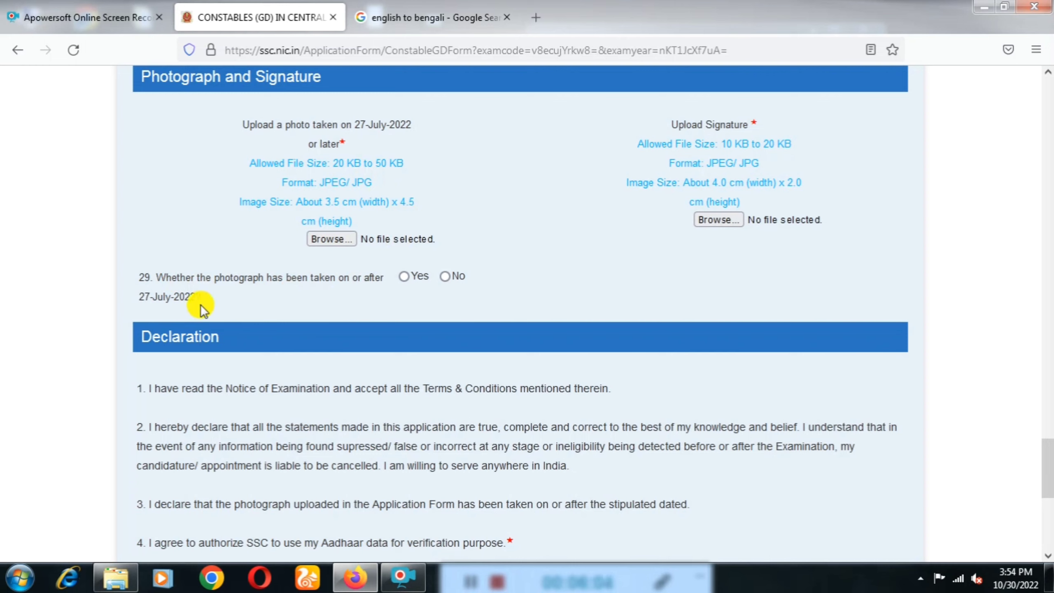
click(403, 277)
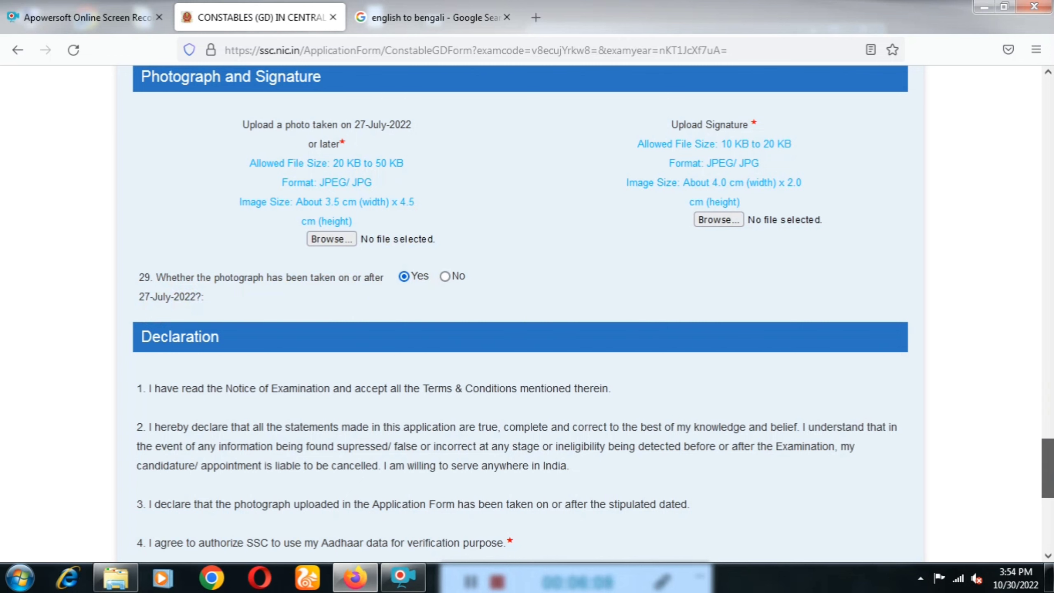
scroll(1048, 468, down, 5)
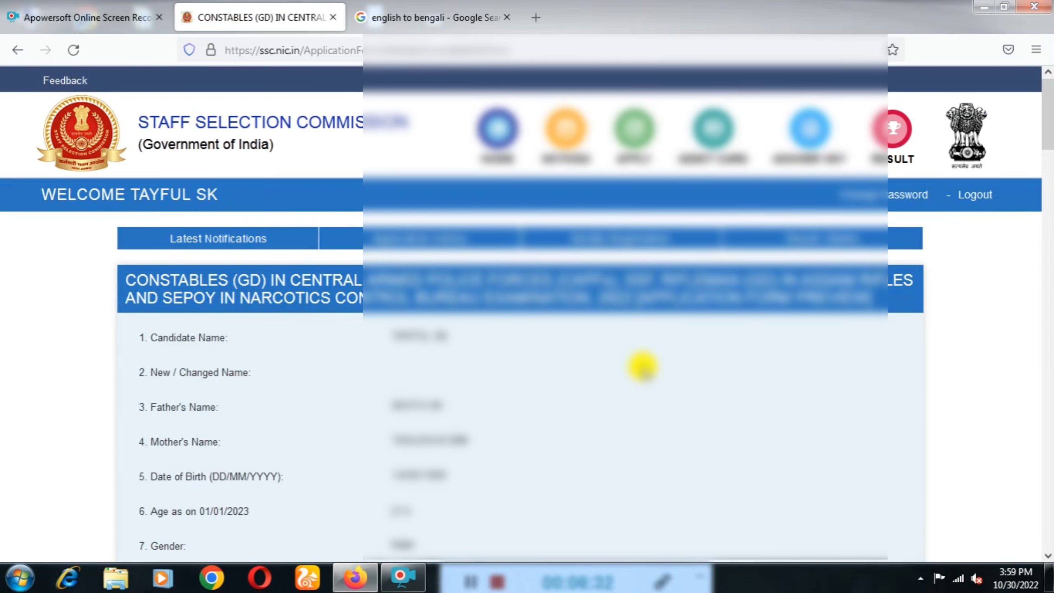
Review the application preview to the bottom and request final submission.
scroll(1048, 116, down, 5)
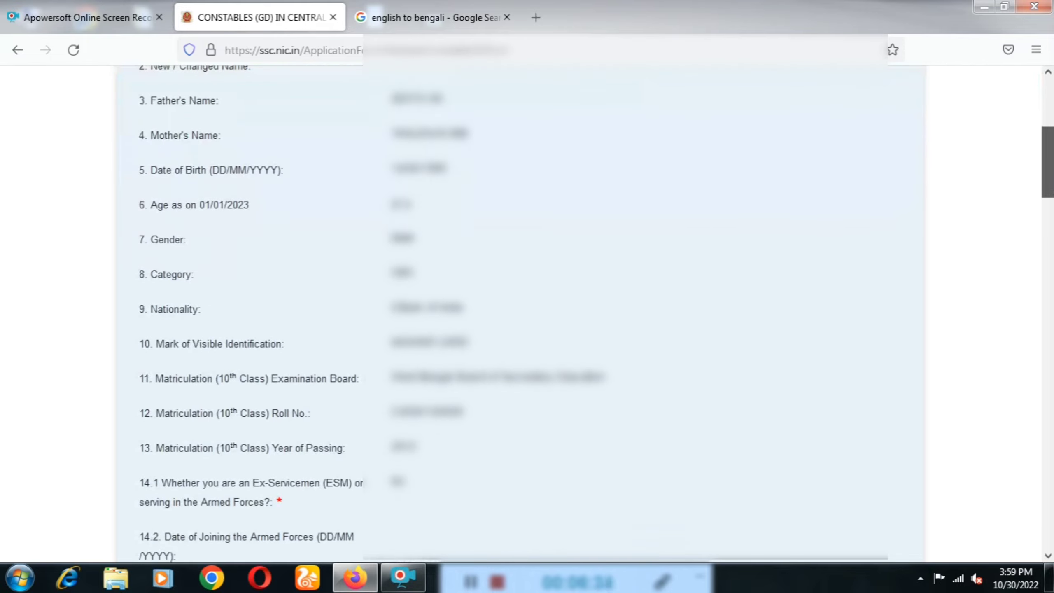
scroll(1049, 280, down, 12)
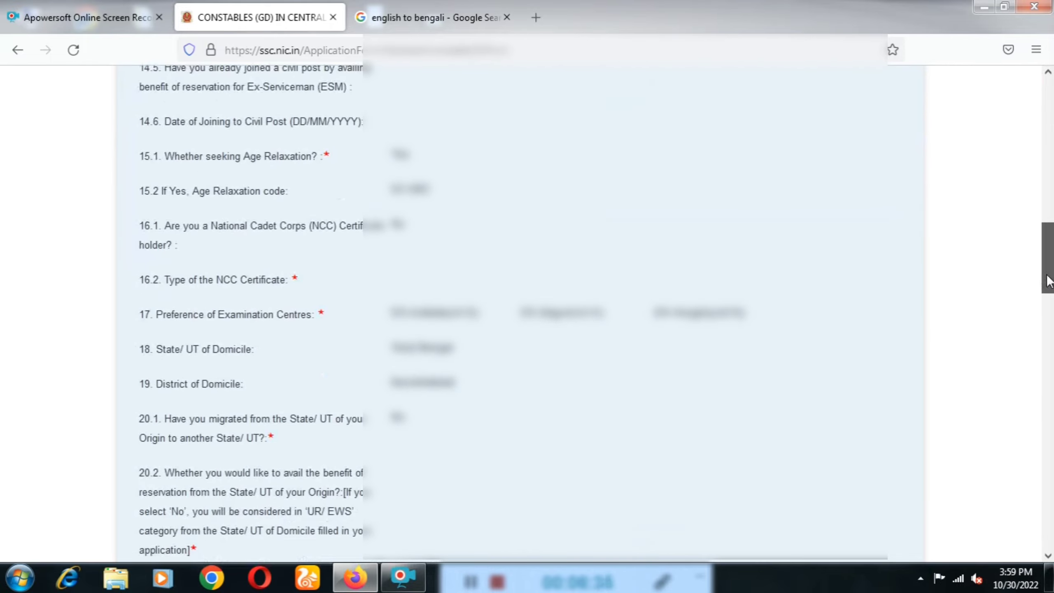
drag(1049, 281, 1052, 533)
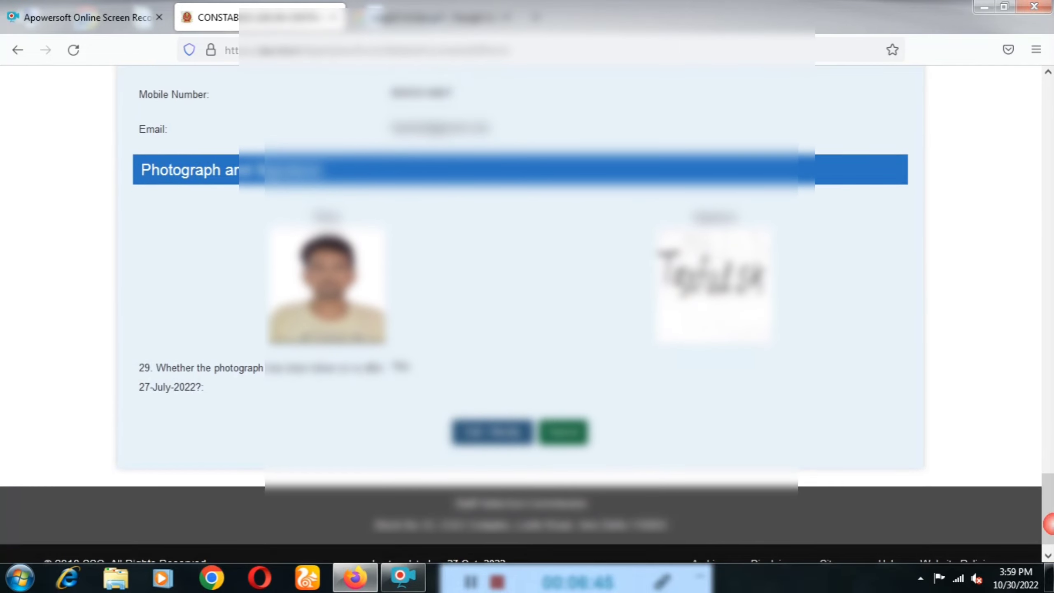
click(554, 442)
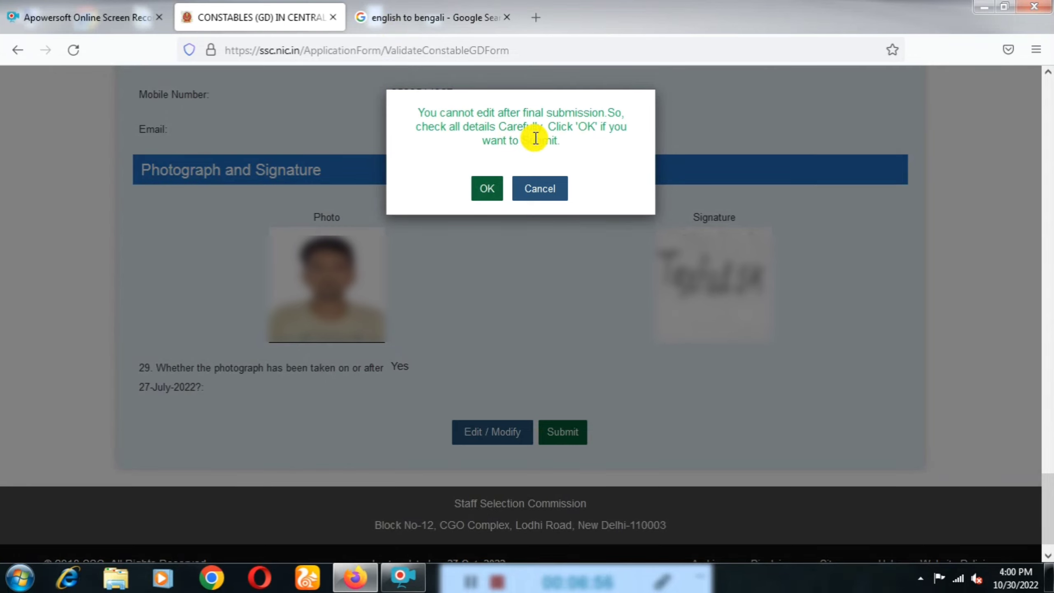
Confirm final submission, proceed to payment and choose Online payment of the Rs 100 fee.
click(489, 188)
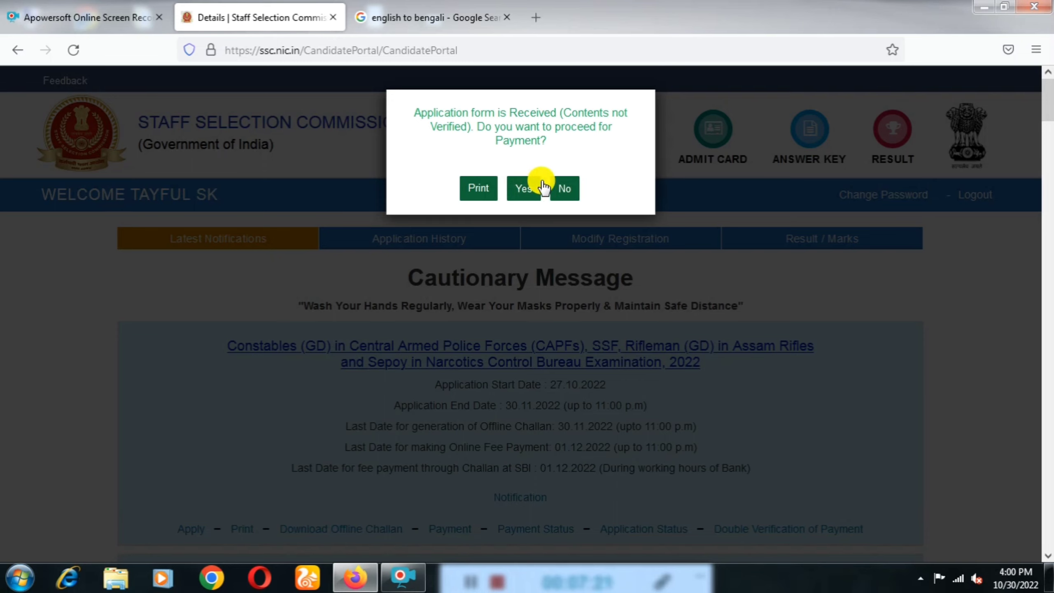
click(527, 189)
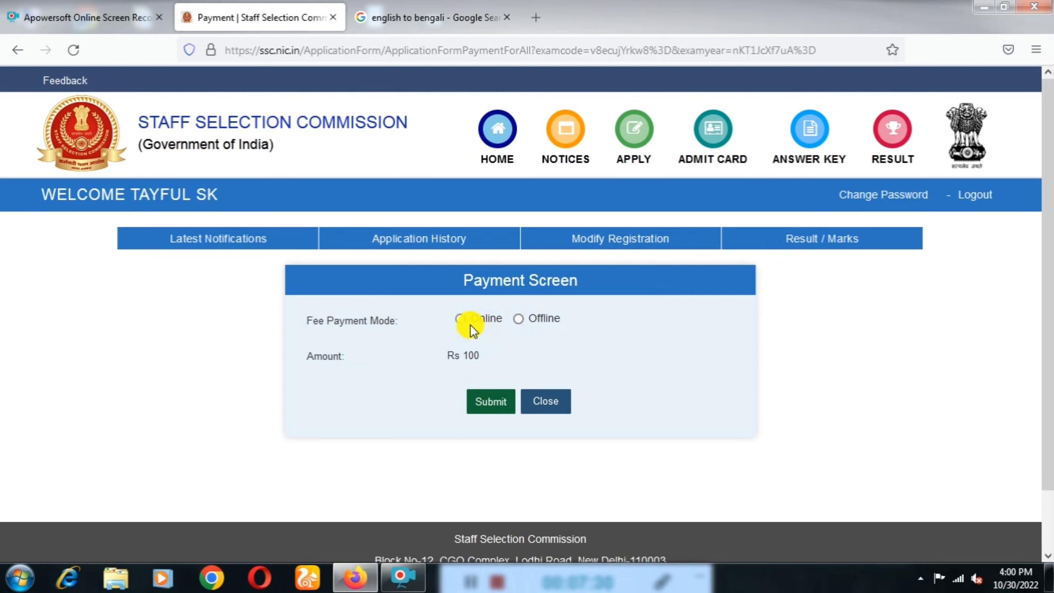
click(460, 320)
click(494, 401)
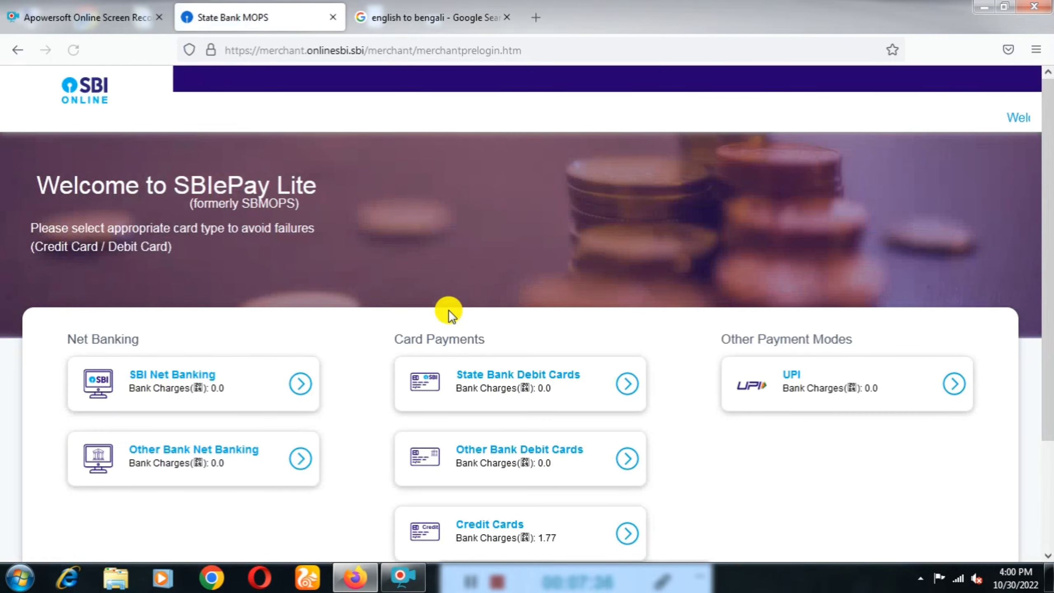
Pay the Rs 100 fee through UPI using the QR code option.
scroll(453, 315, down, 3)
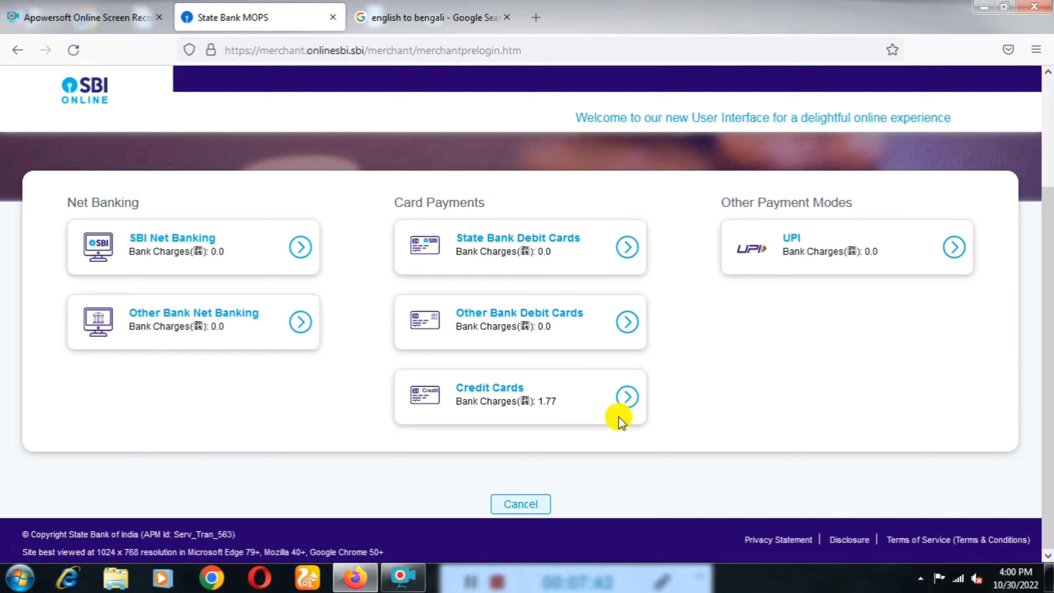
click(846, 252)
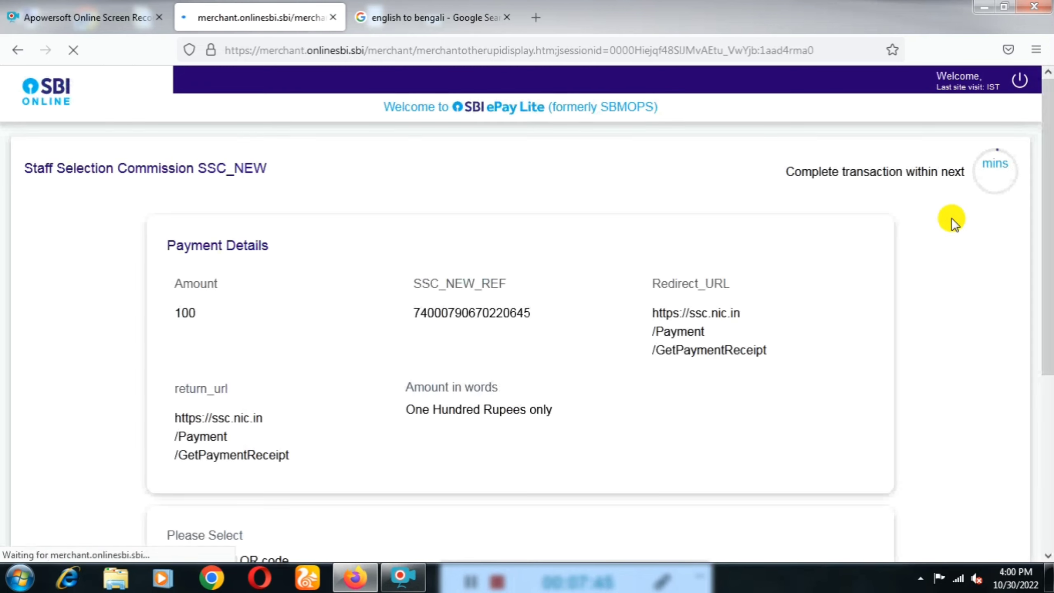
scroll(425, 279, down, 4)
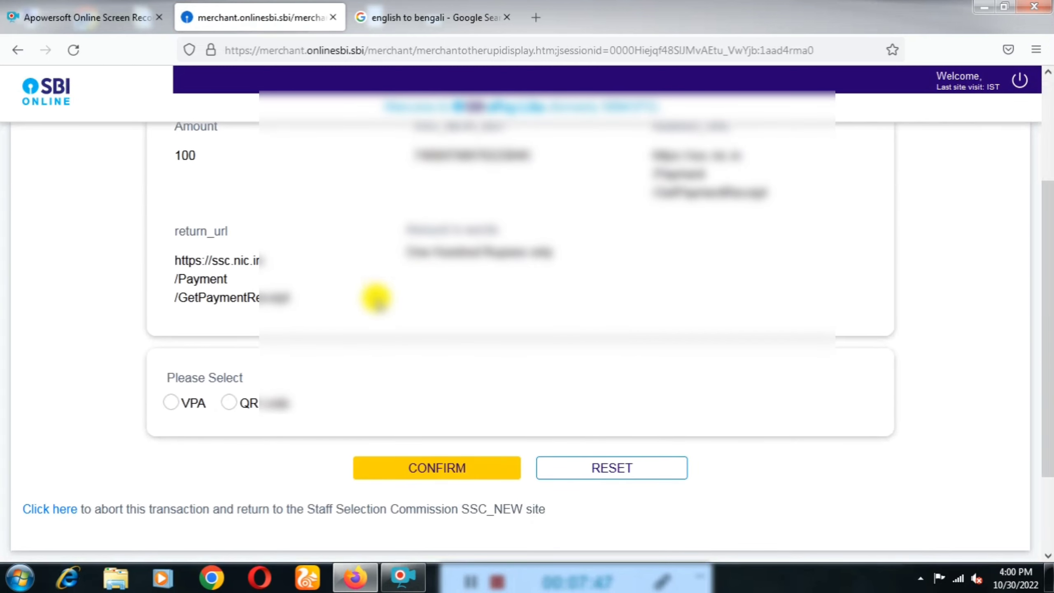
click(228, 403)
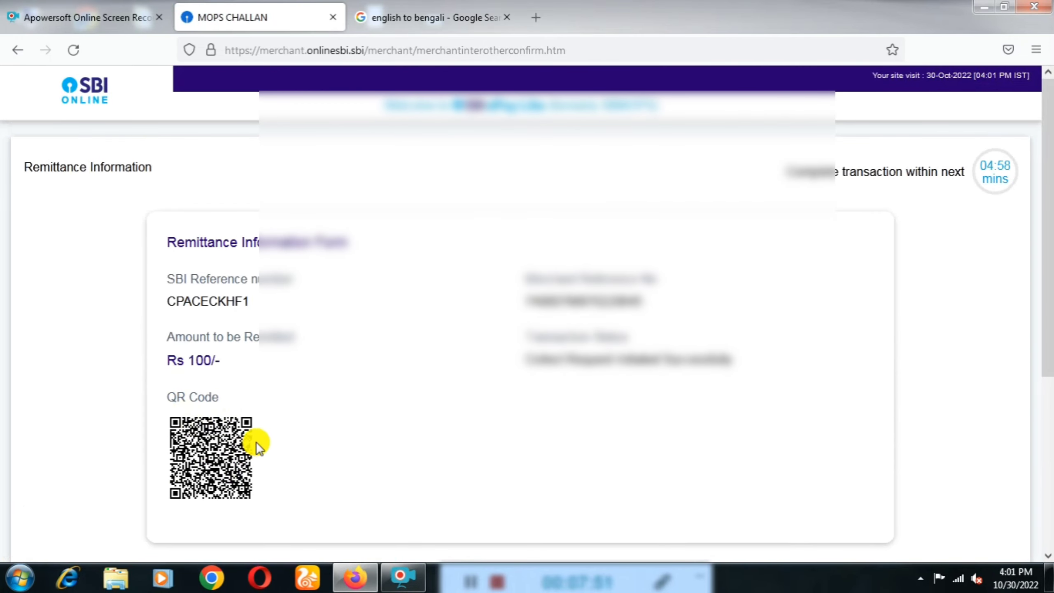
scroll(256, 442, down, 2)
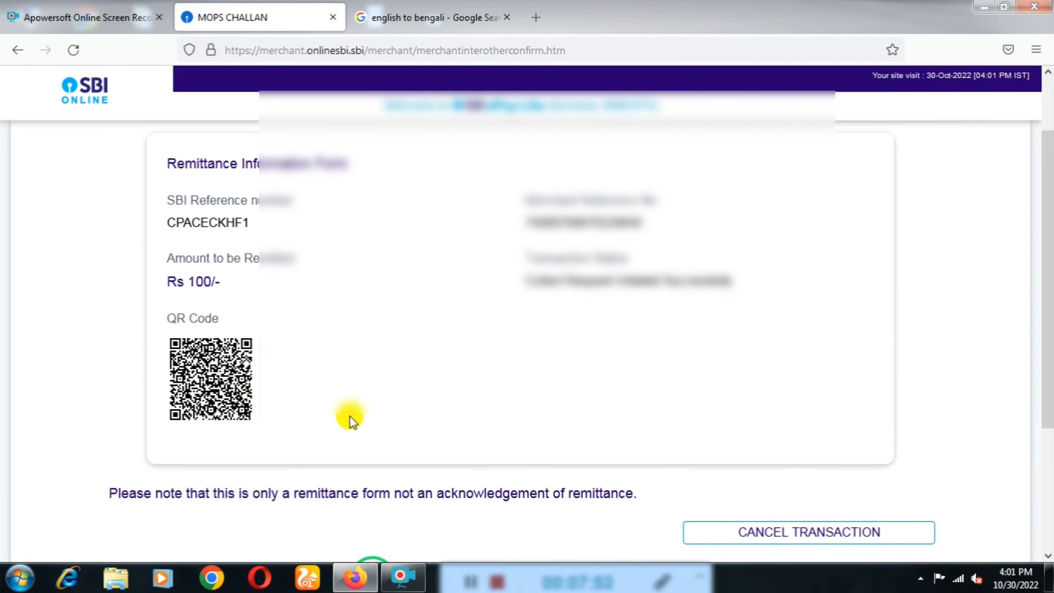